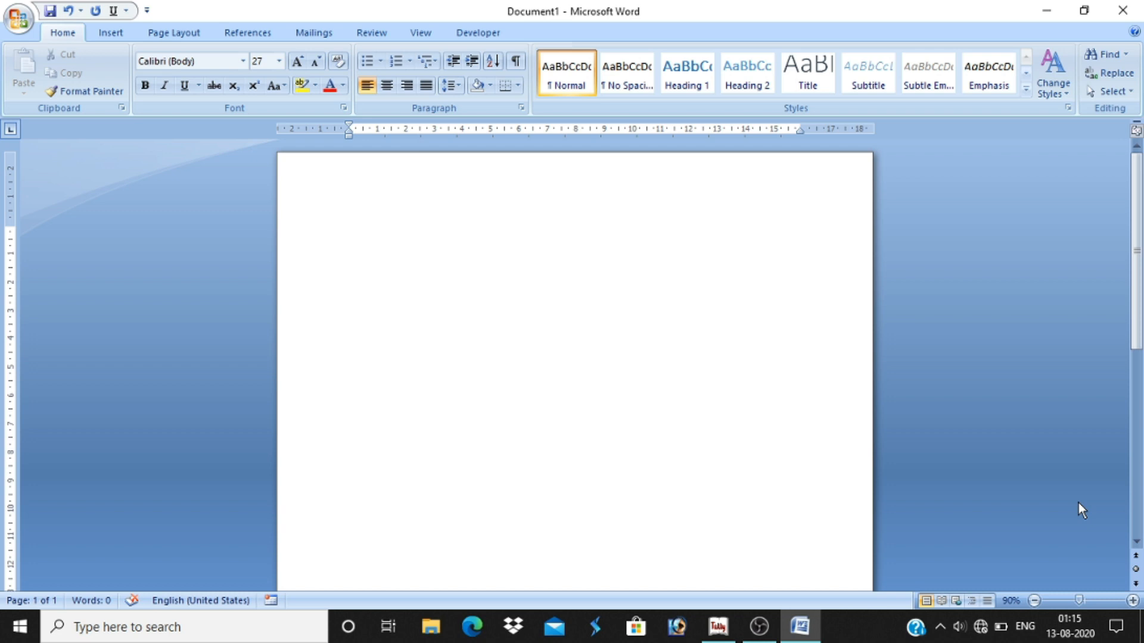
Write "Purchase" and "GST Tax Invoice" as the first two lines of the blank document
type("Purchase")
key("Return")
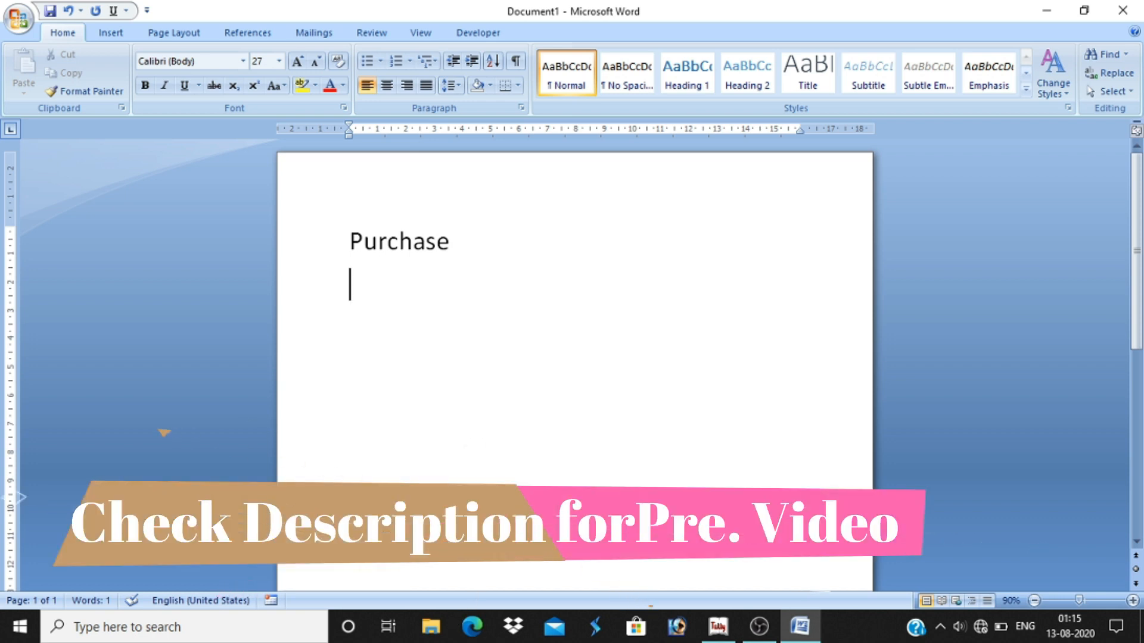
type("Gst")
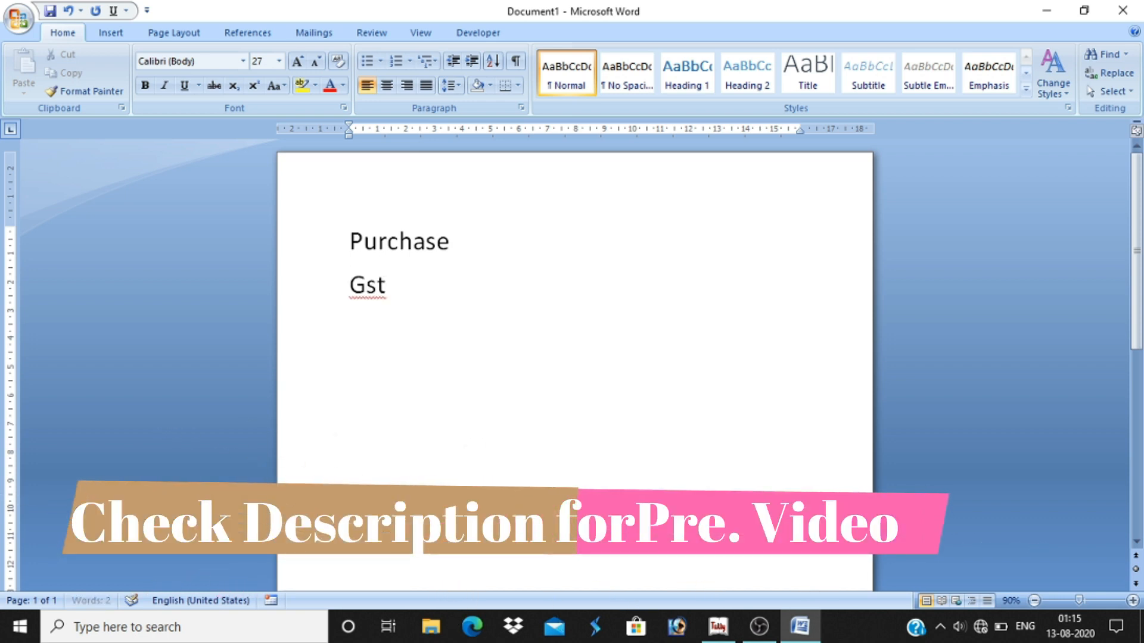
key("BackSpace")
key("BackSpace")
type("ST")
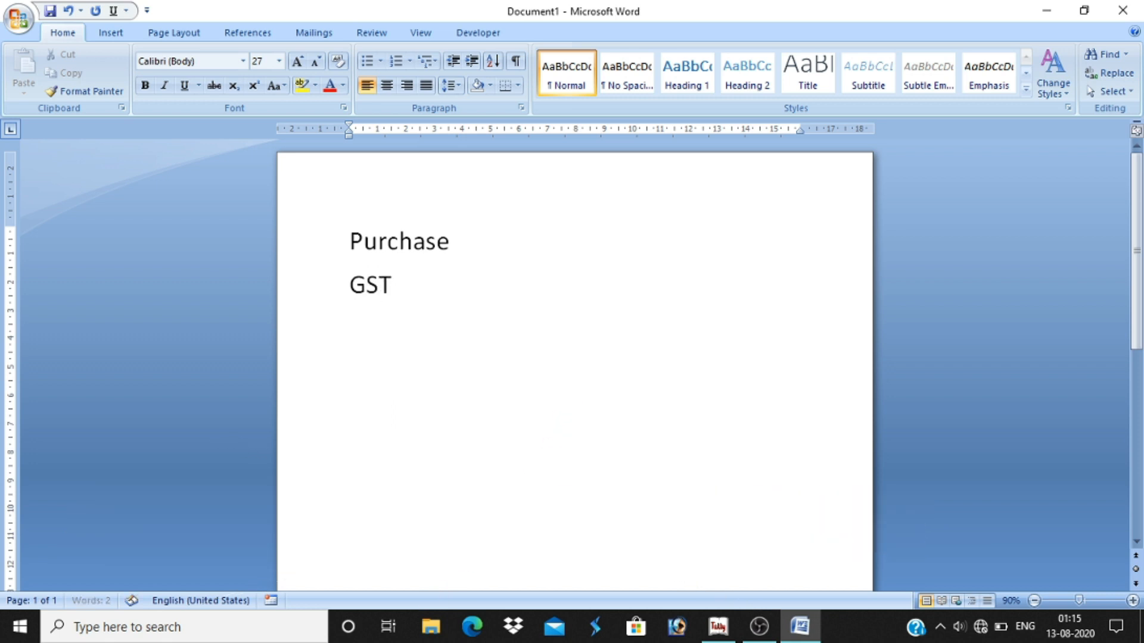
type(" Tax Invoice")
key("Return")
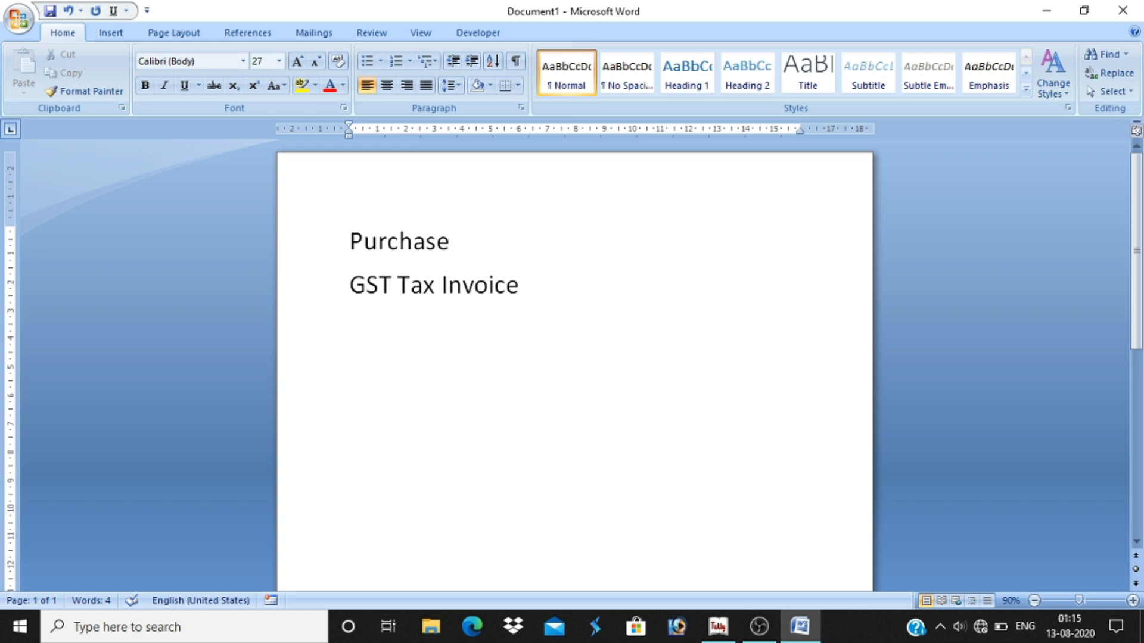
Add the lines "Purchase Return/ Debit Note" and "Sales Return/Credit Note" below the GST Tax Invoice line
type("Purchase Return/ Debit Note")
key("Return")
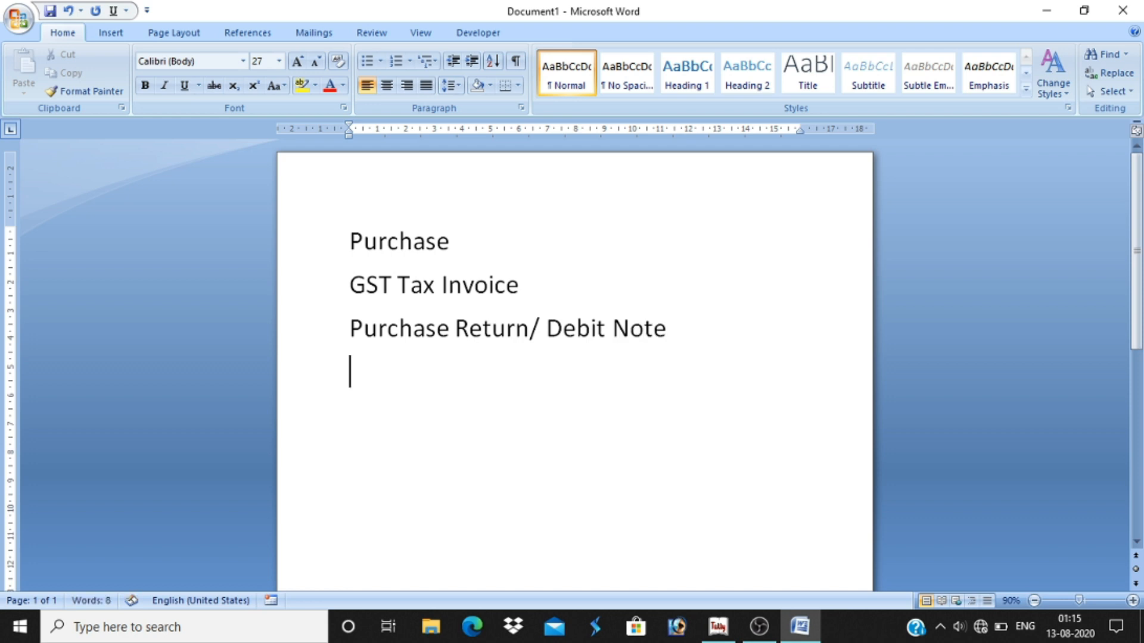
type("Sales Return/Credit Note")
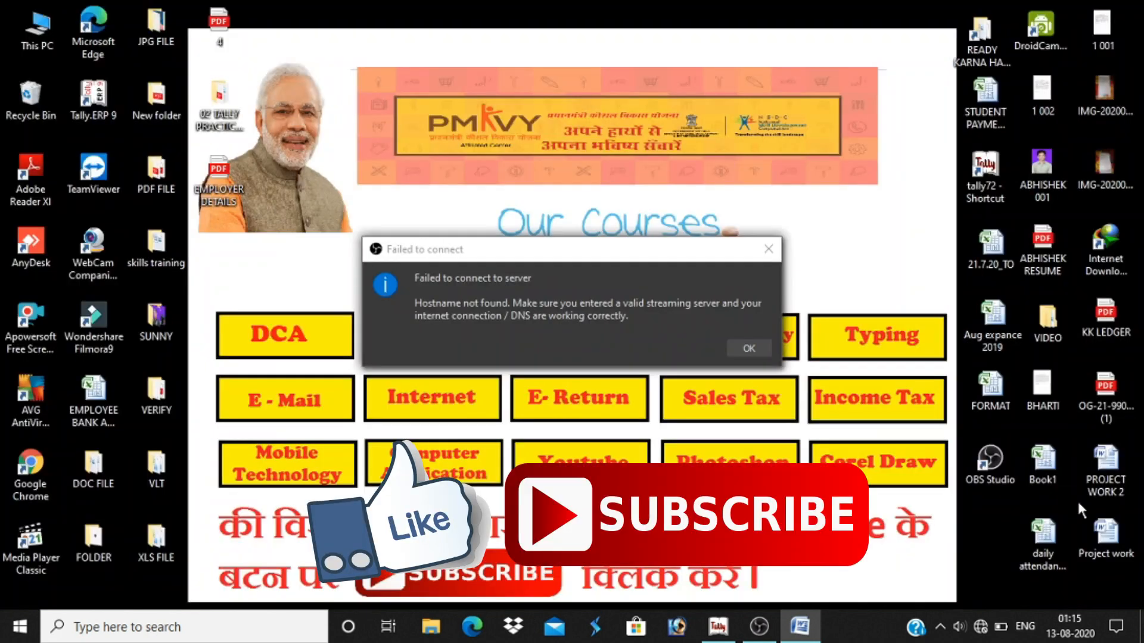
Dismiss the failed-connection message and switch to Tally
key("Return")
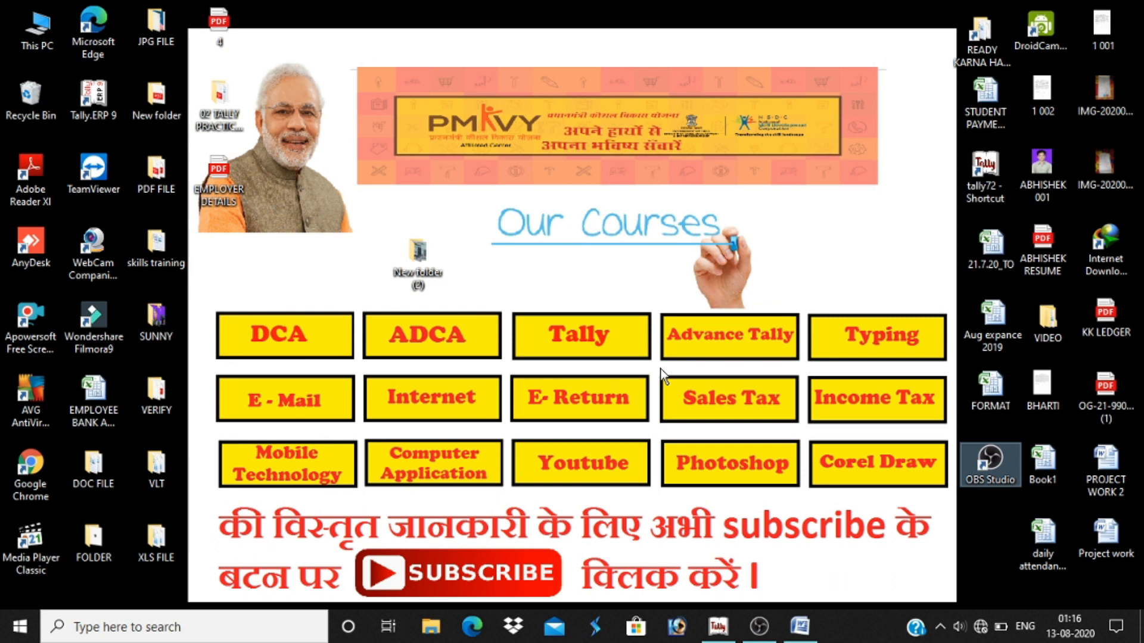
key("alt+Tab")
key("alt+Tab")
key("alt+Tab")
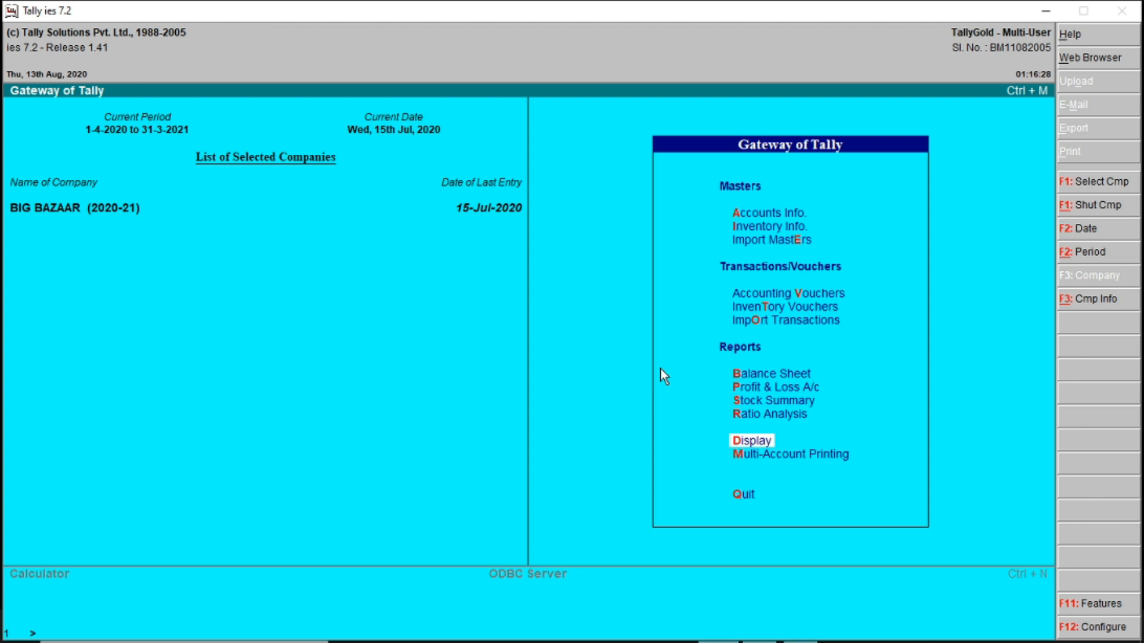
Start a purchase voucher for BIG BAZAAR and set its date to 10-Aug-2020
key("Escape")
key("Escape")
left_click(833, 294)
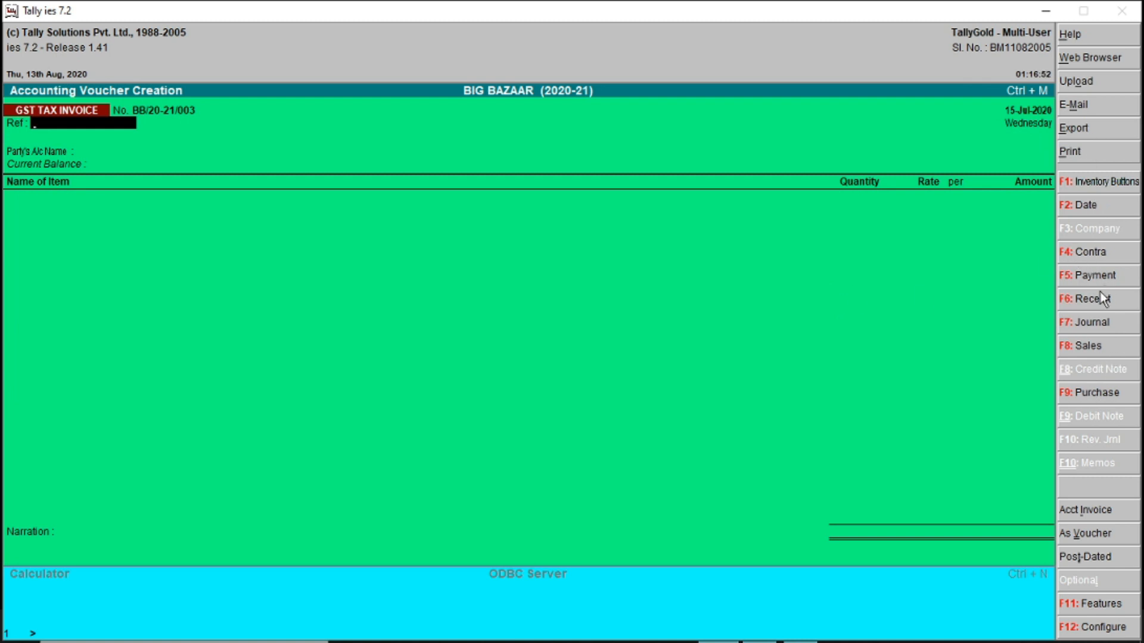
left_click(1095, 393)
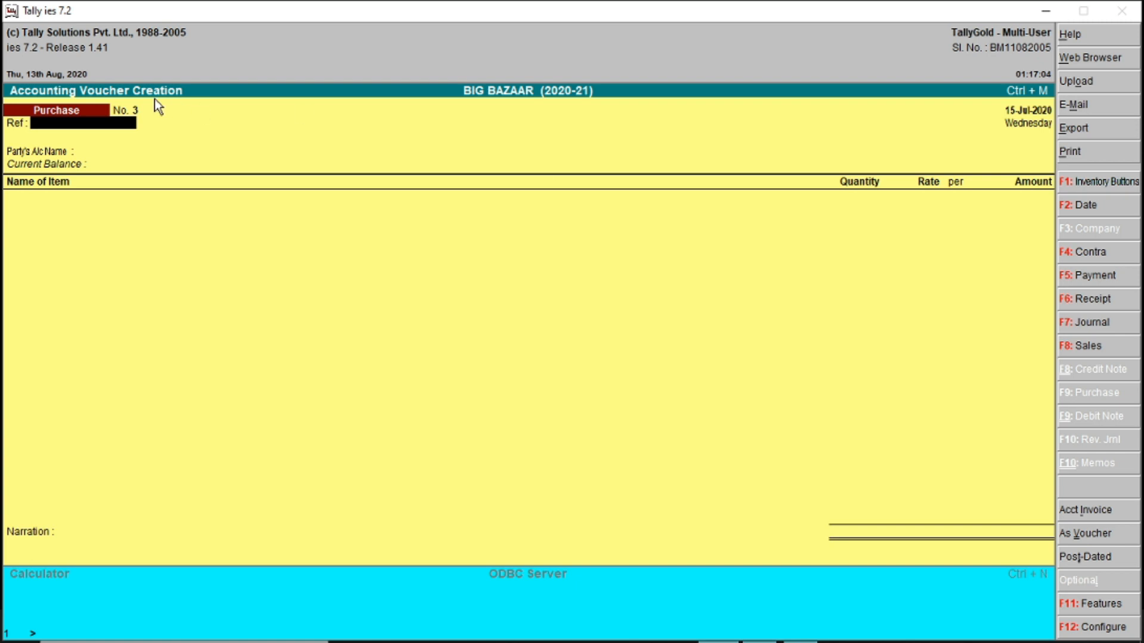
key("F2")
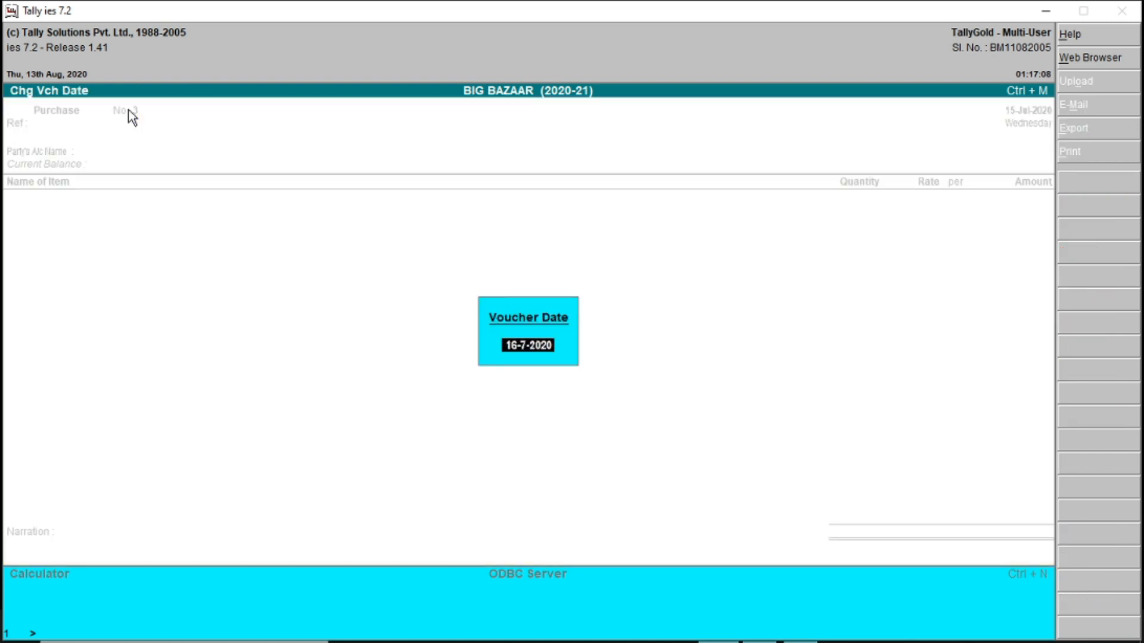
type("10.")
key("Return")
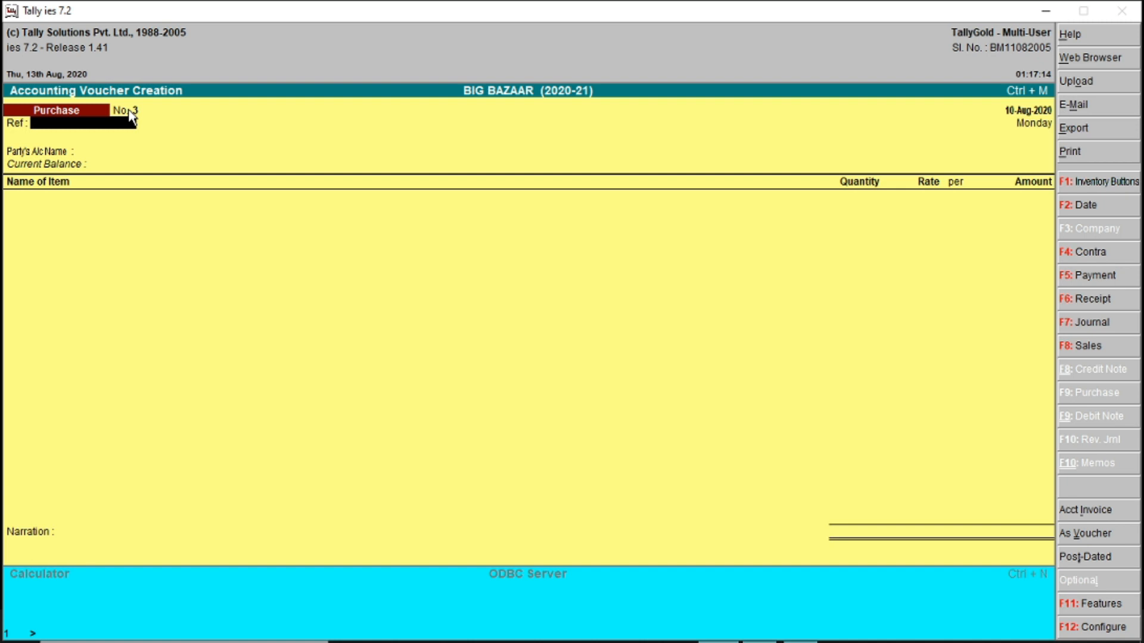
Enter APS/20-21/452 as the purchase voucher's reference
type("A")
key("BackSpace")
type("APS/20-21/452")
key("Return")
Set the party account to APS ENTERPRISES and accept the supplier's details
key("Down")
key("Down")
key("Up")
key("Up")
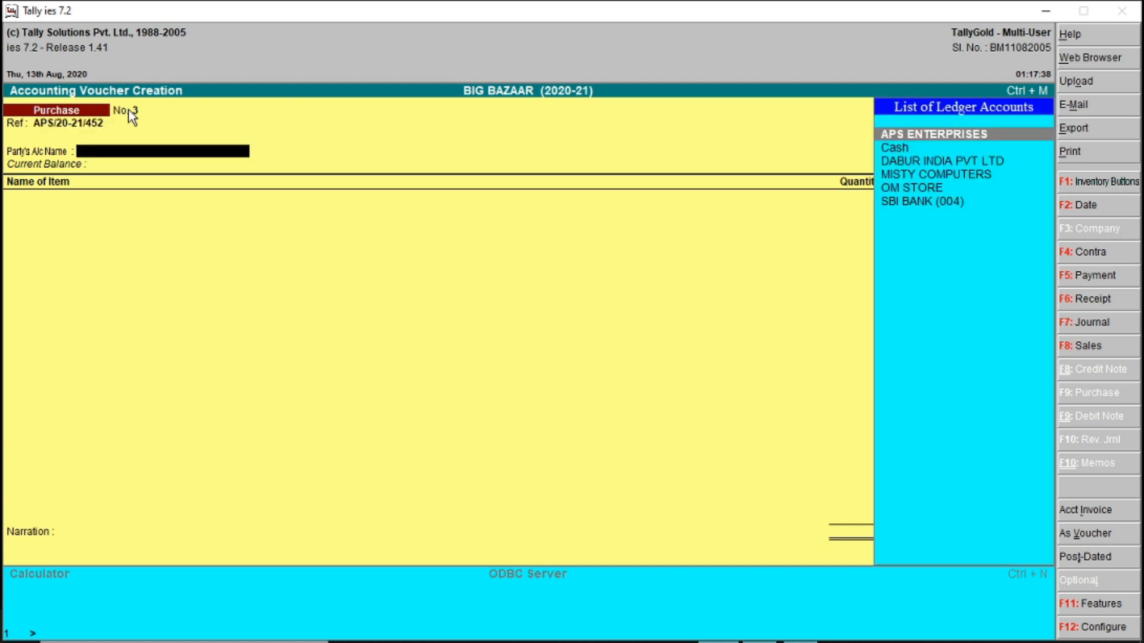
key("Return")
key("Return")
key("Return")
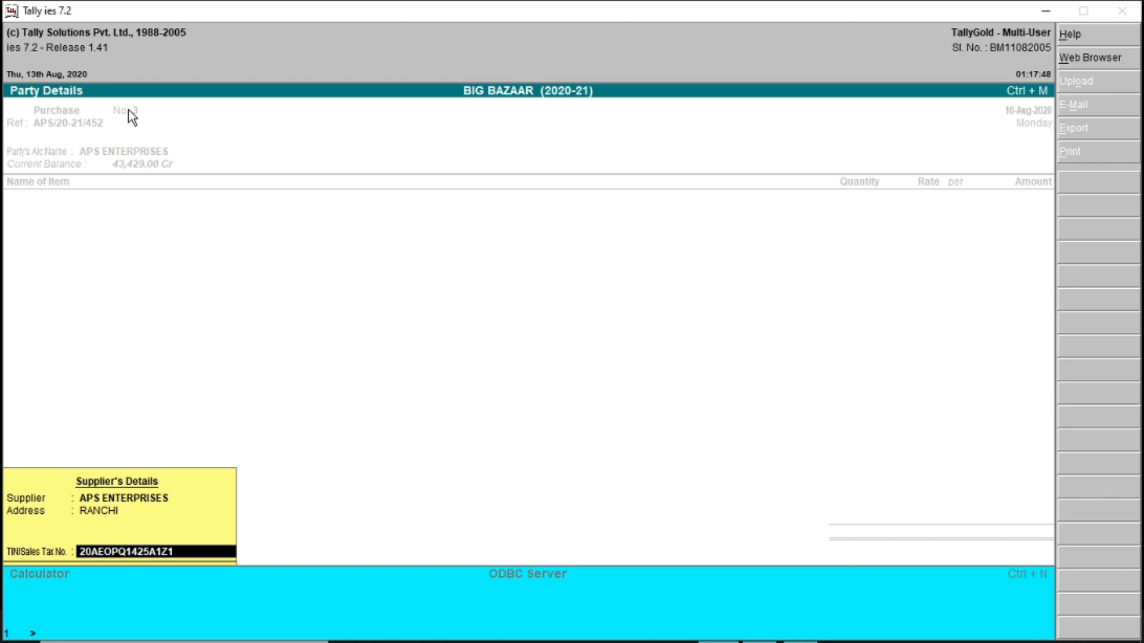
key("Return")
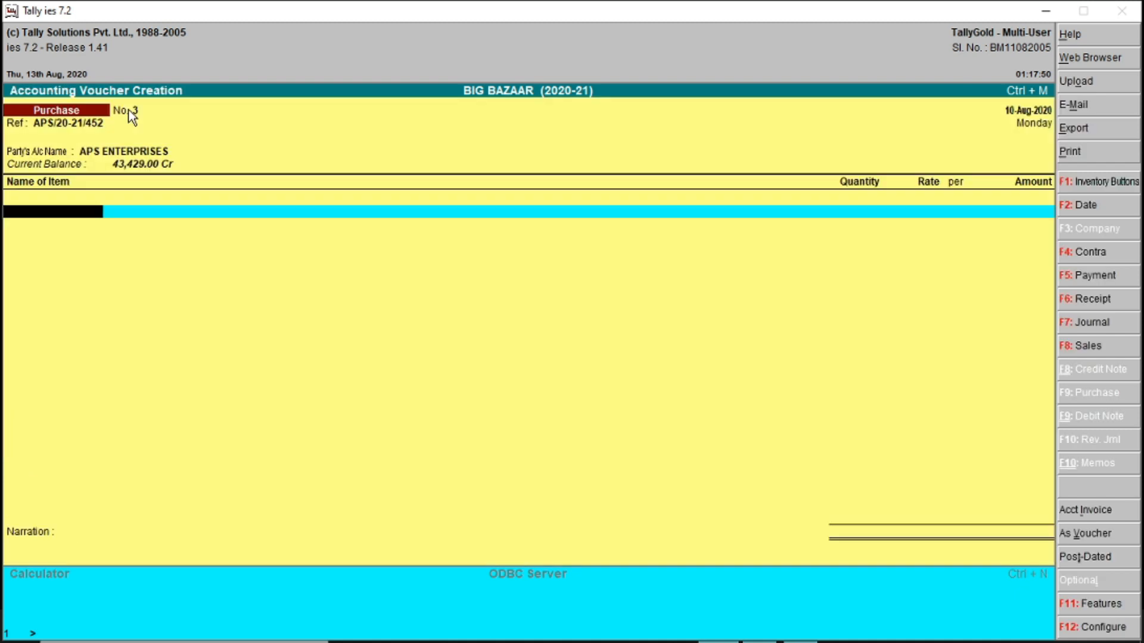
Add the item LED (INTEX) 21" MRP 6500 to the voucher with a quantity of 5 PCS
key("Down")
key("Down")
key("Down")
key("Down")
key("Down")
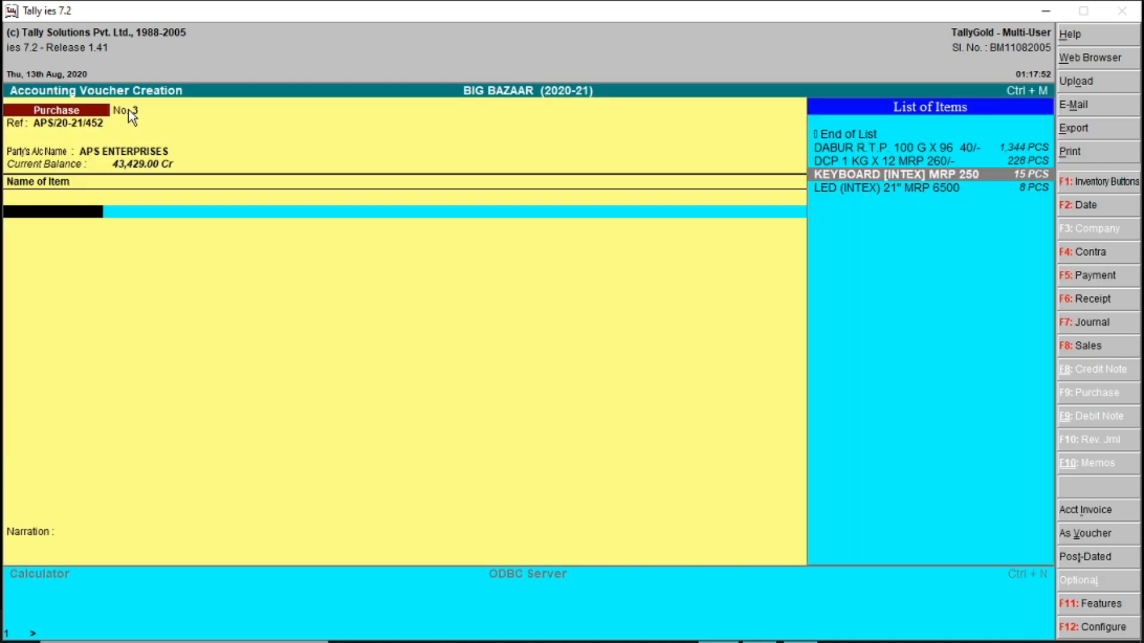
key("Up")
key("Up")
key("Up")
key("Down")
key("Down")
key("Down")
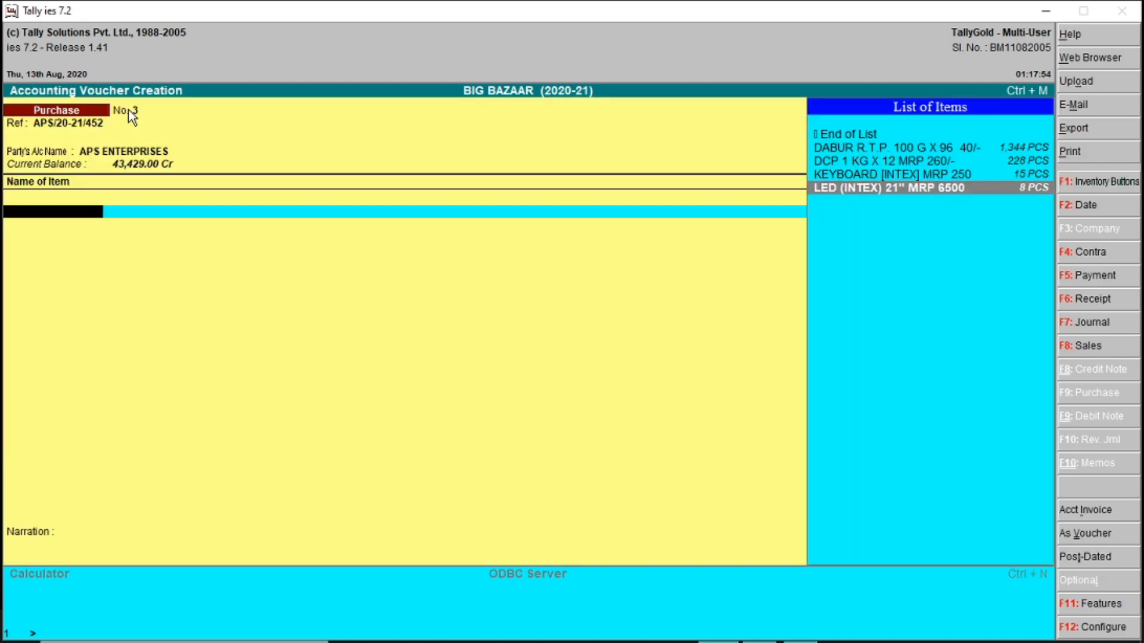
key("Return")
type("5")
key("Return")
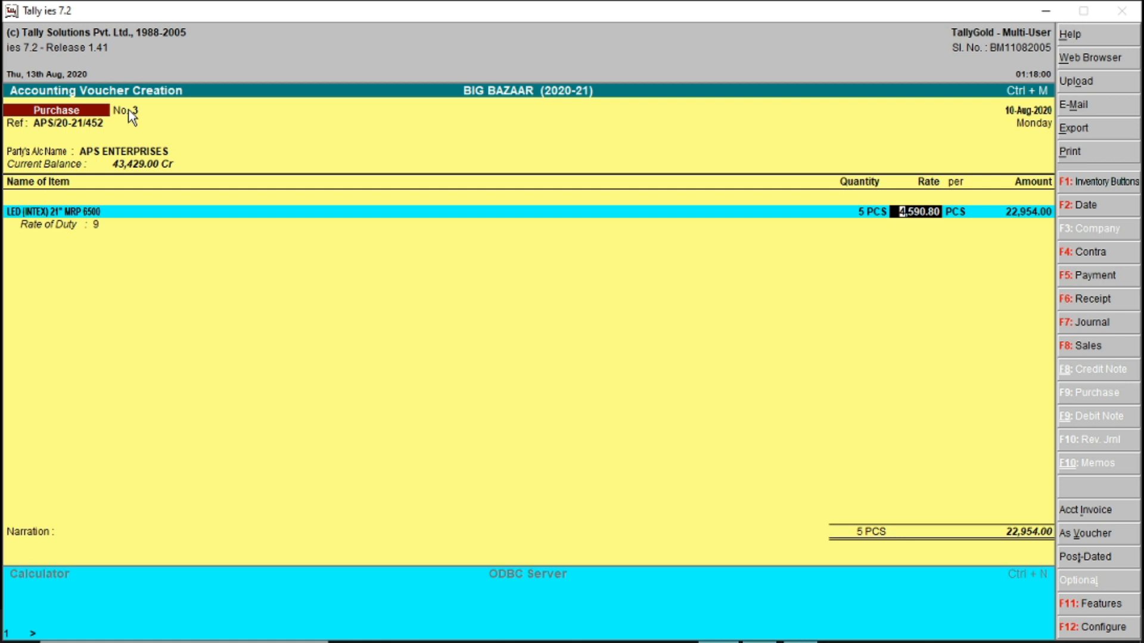
key("BackSpace")
key("BackSpace")
key("ctrl+Return")
key("Return")
key("Return")
key("Return")
key("Return")
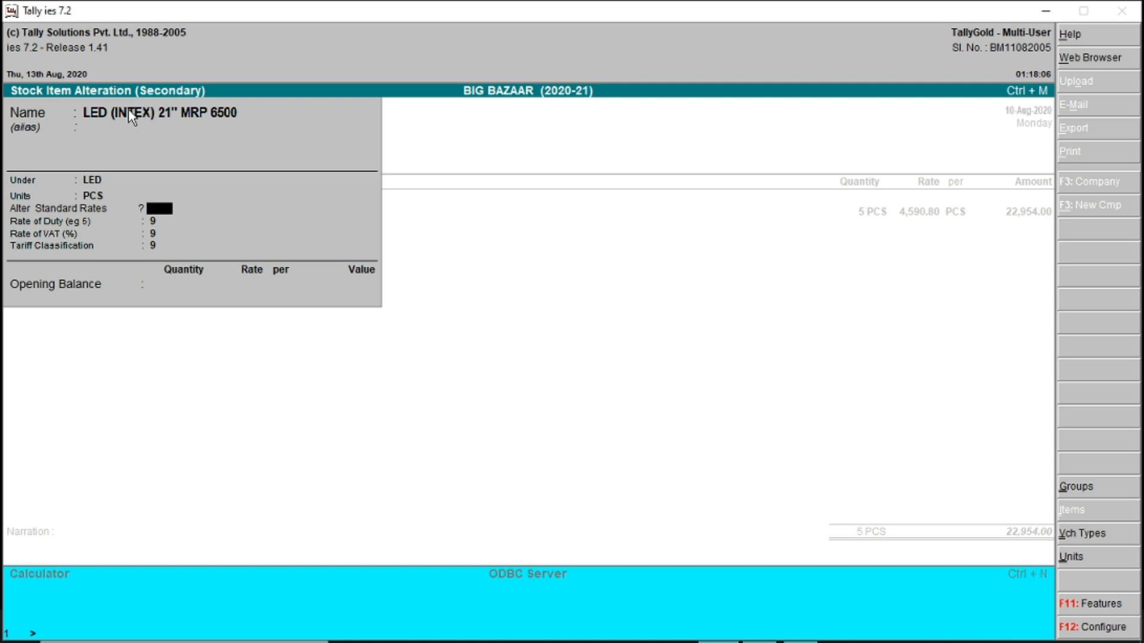
key("Escape")
key("Return")
Examine the LED item's standard cost and selling price in its stock item master, then return to the voucher without altering the item
key("ctrl+Return")
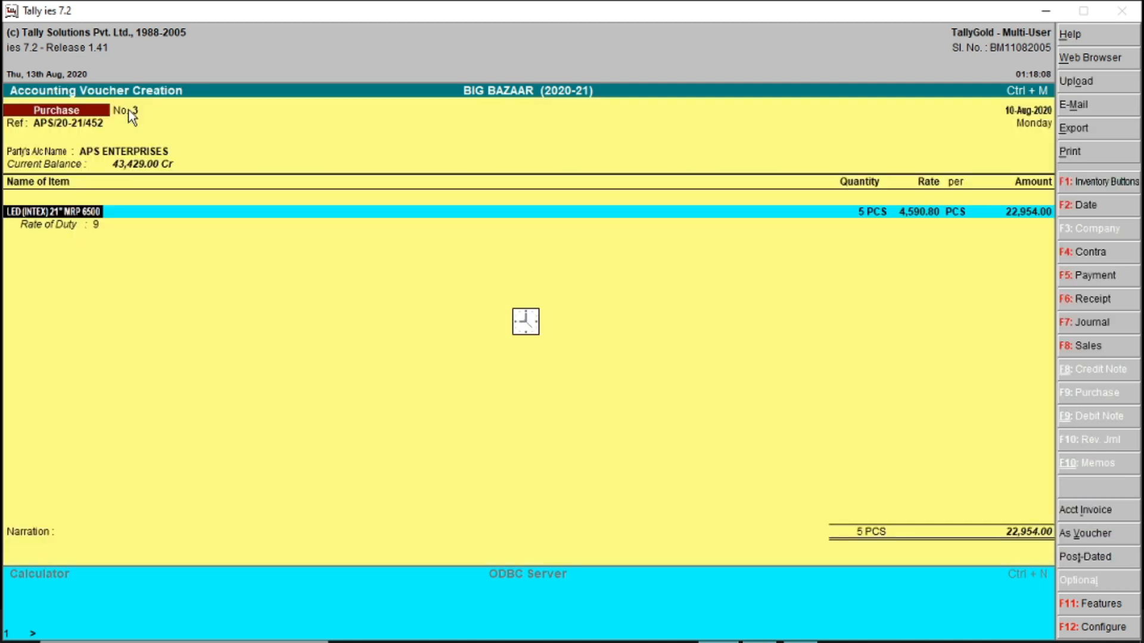
key("Return")
key("Return")
key("Return")
key("Return")
key("y")
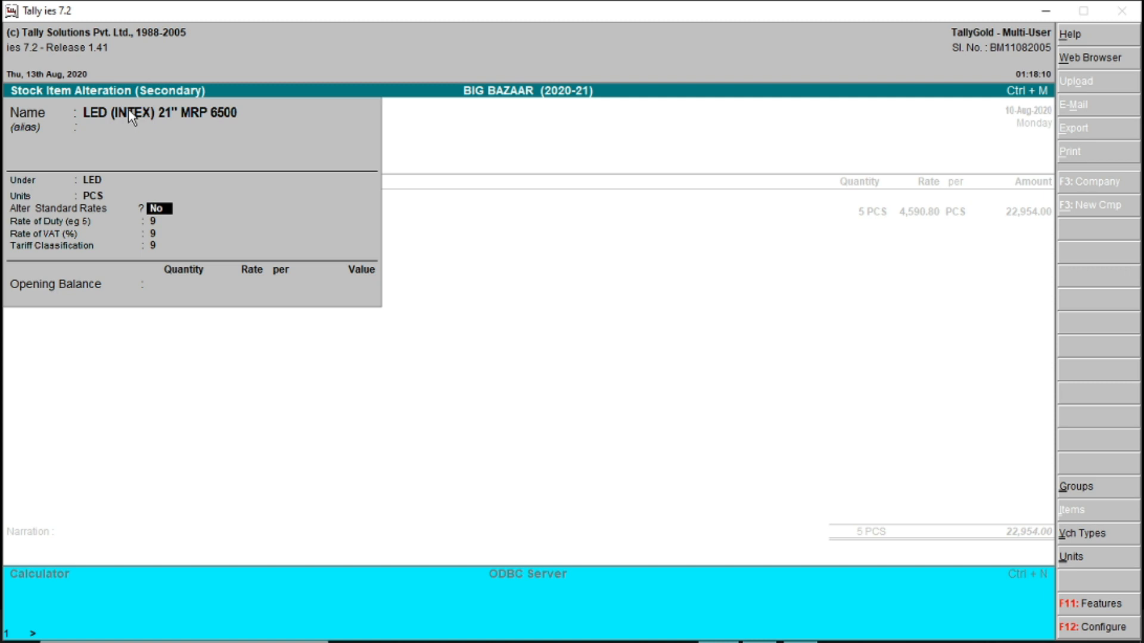
key("Return")
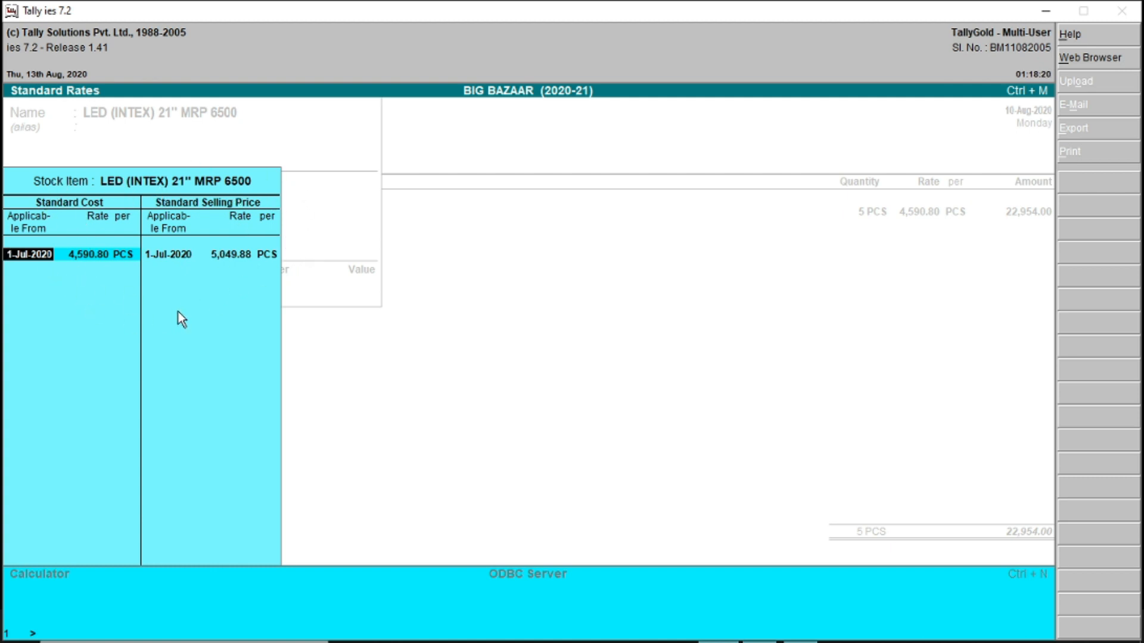
key("Escape")
key("Return")
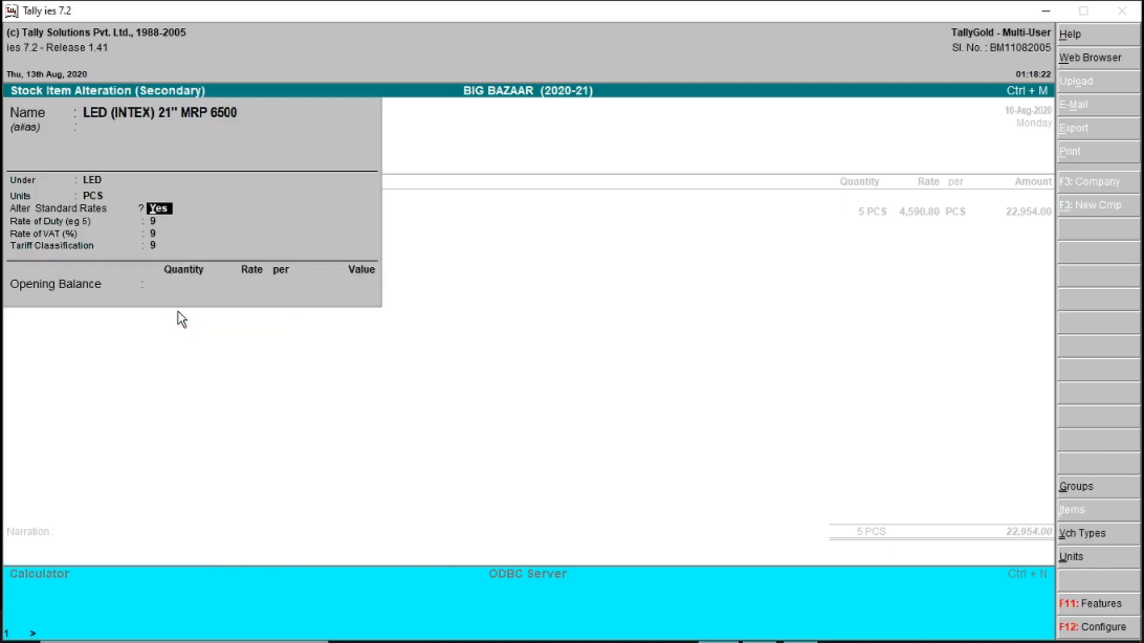
key("Escape")
key("Return")
key("Return")
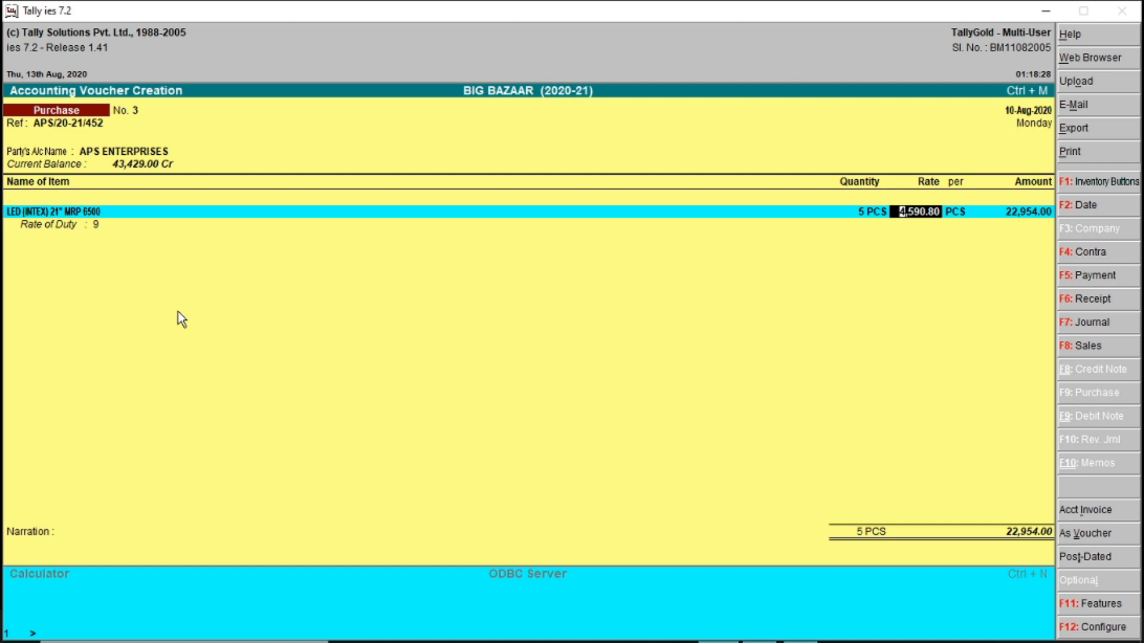
Accept the LED item's rate and amount and allocate it to PURCHASE 18% with VAT/Tax Class Not Applicable
key("Return")
key("Return")
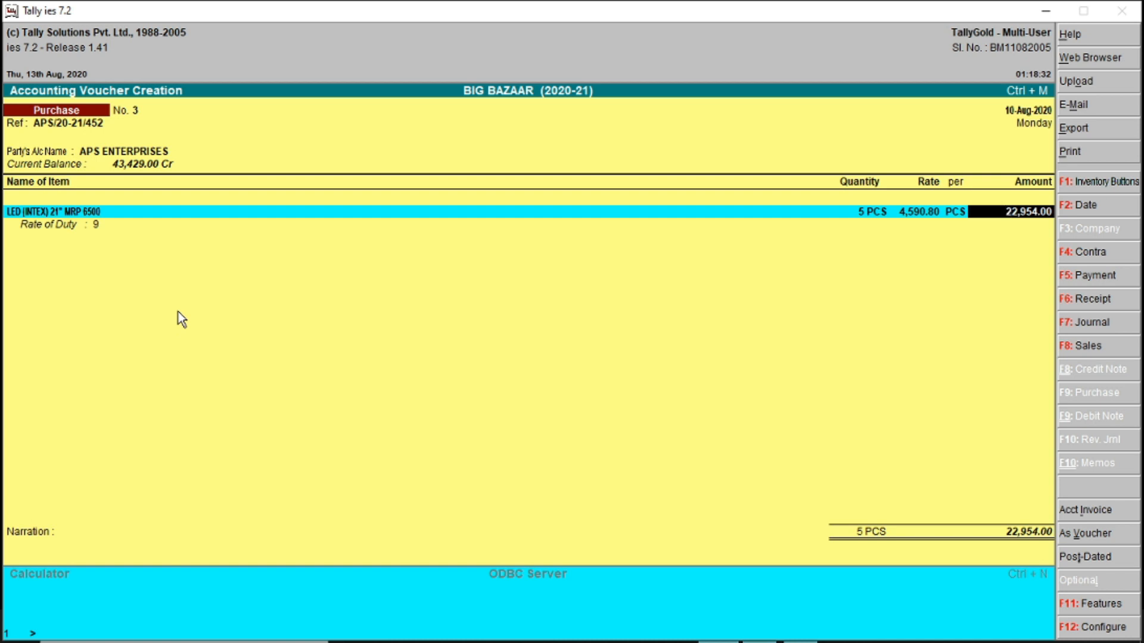
key("Return")
key("Return")
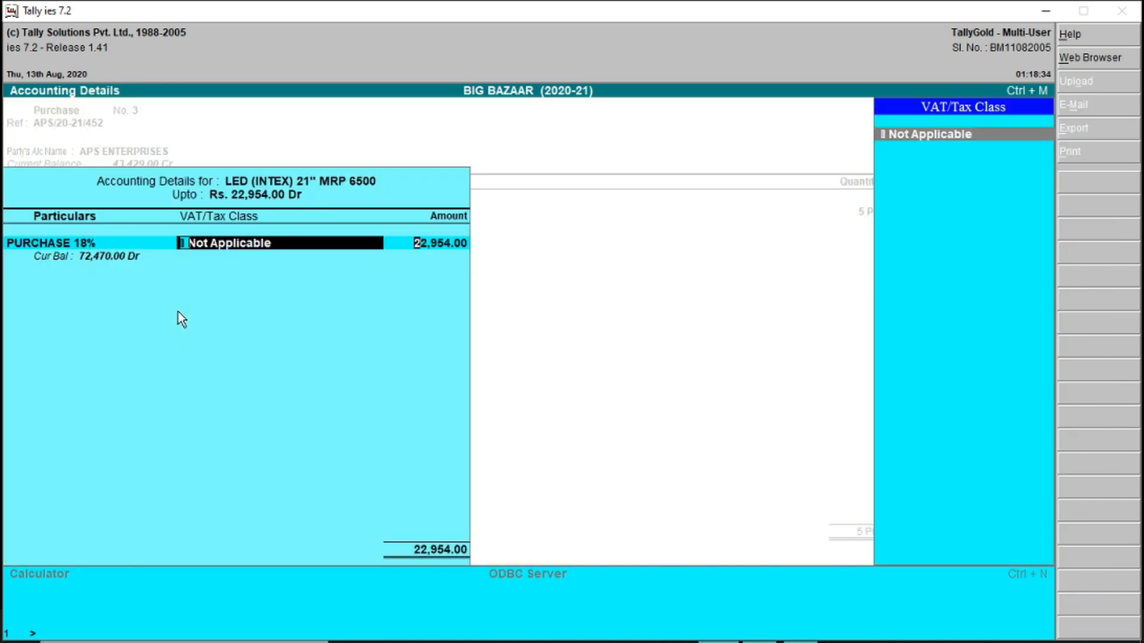
key("Return")
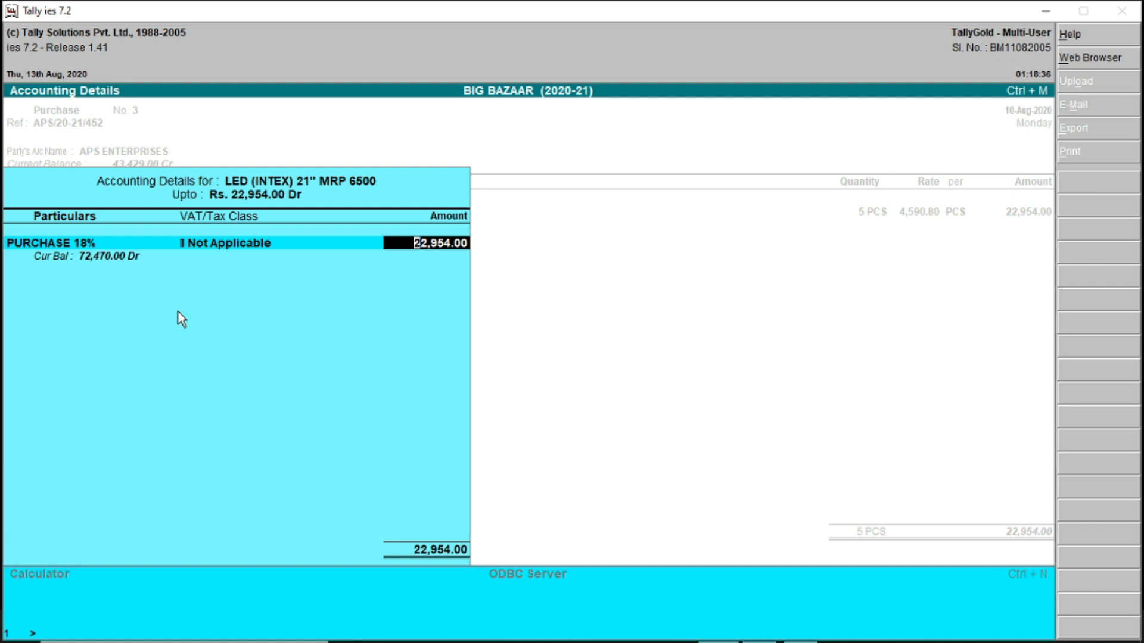
key("Return")
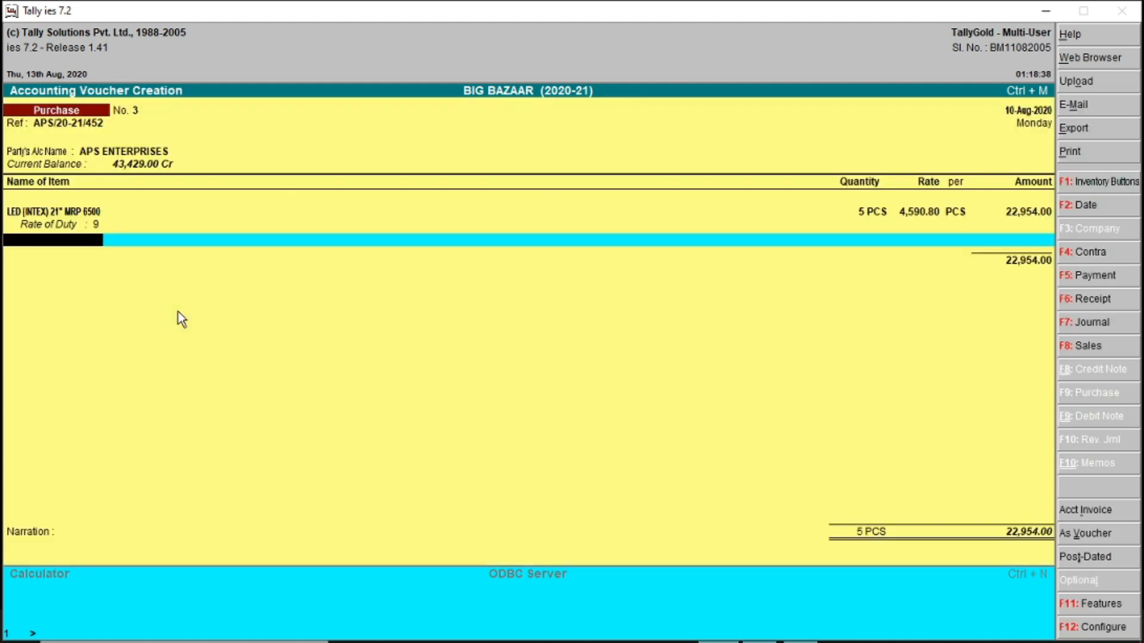
key("Down")
key("Down")
key("Down")
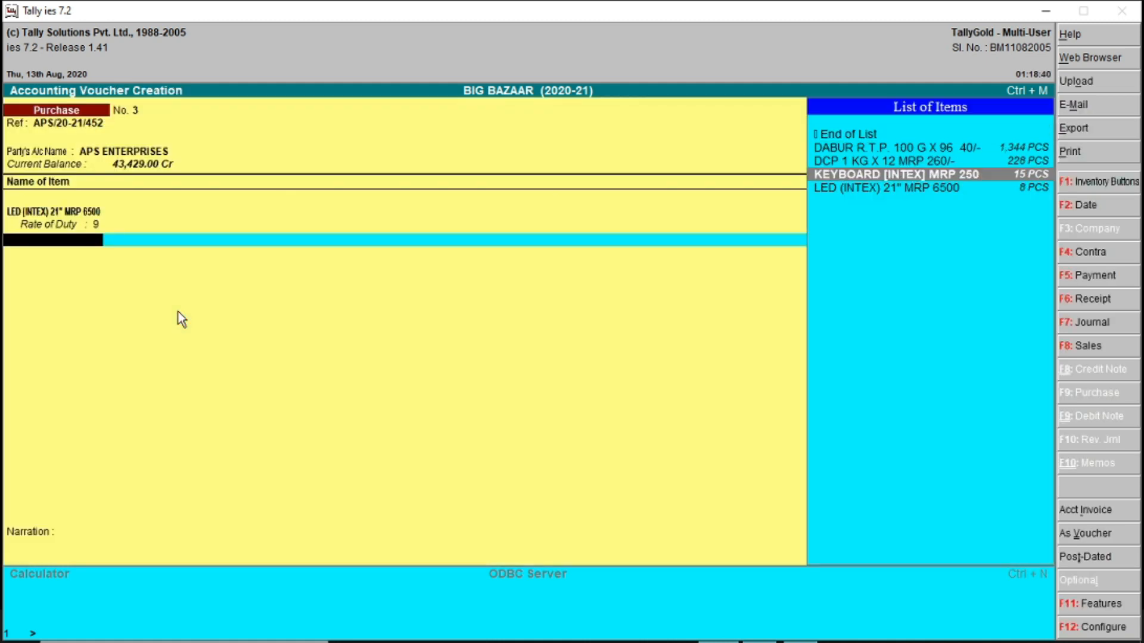
key("Return")
key("BackSpace")
Start a new stock item from the voucher's second item line and name it KEYBOARD (INTEX) 3D MRP 399/-
key("alt+c")
type("KEYBOARD")
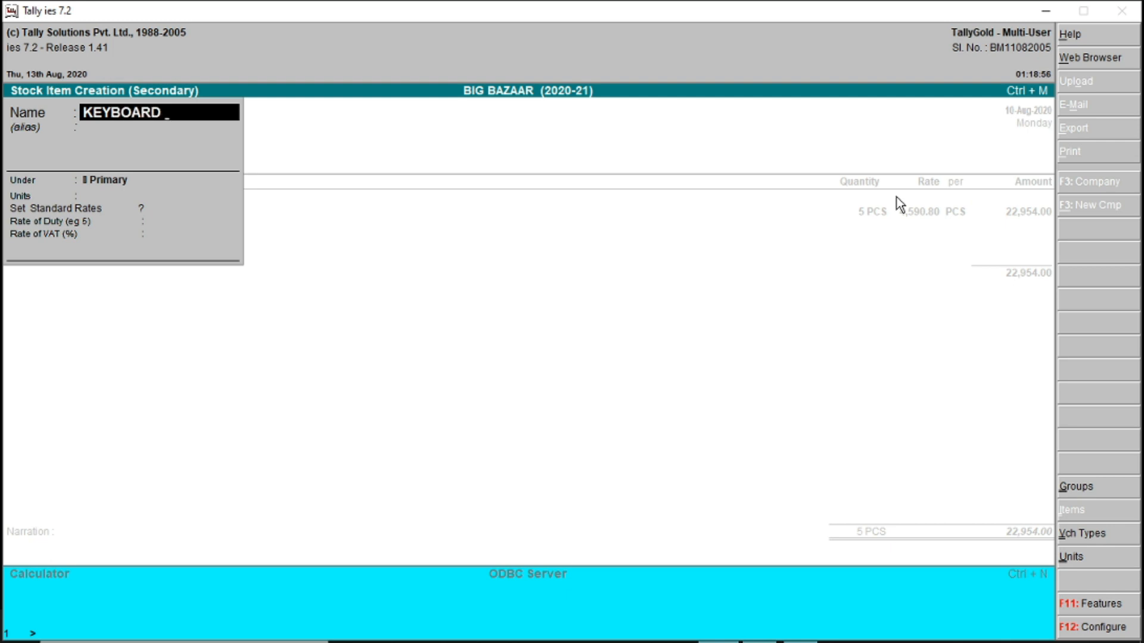
type(" ()")
type("INTEX")
type(" 3D")
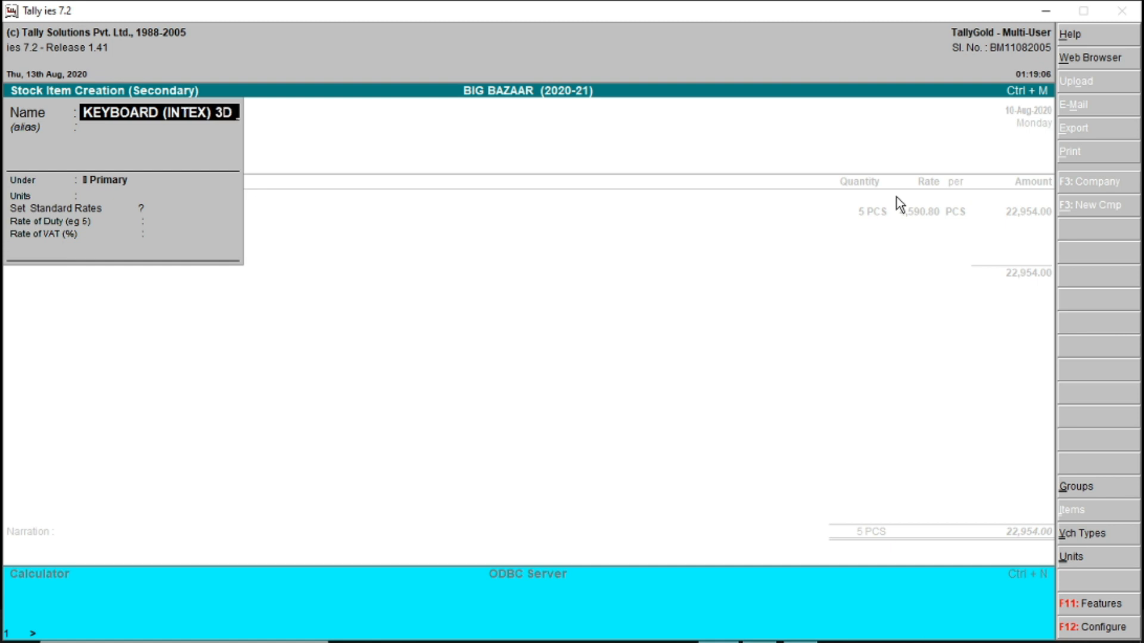
type(" MRP")
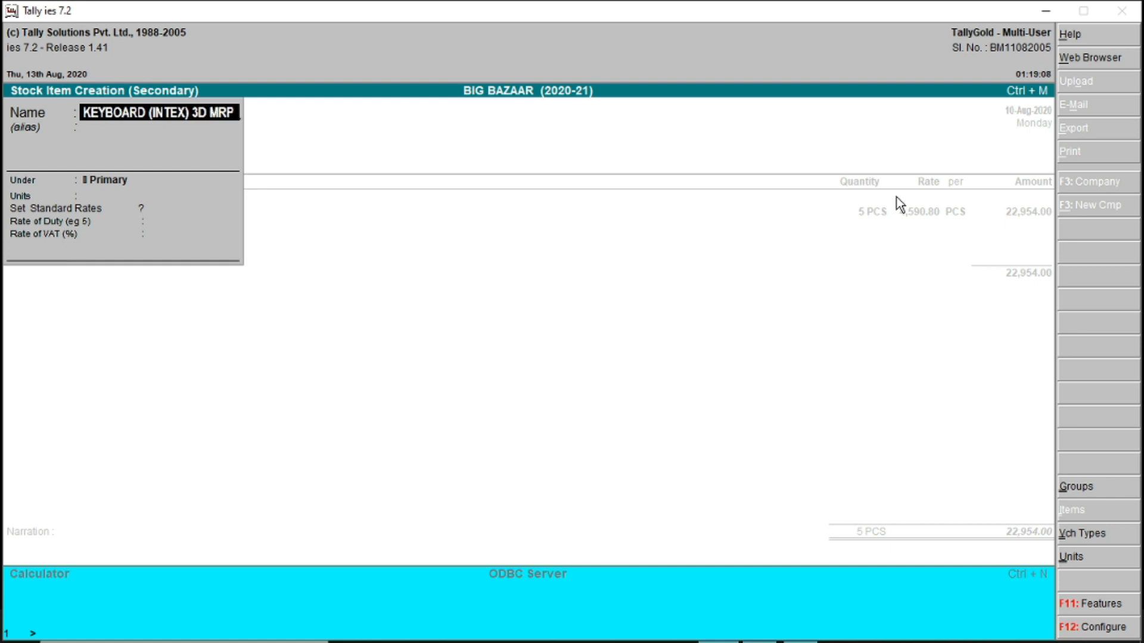
type(" 399/-")
key("Return")
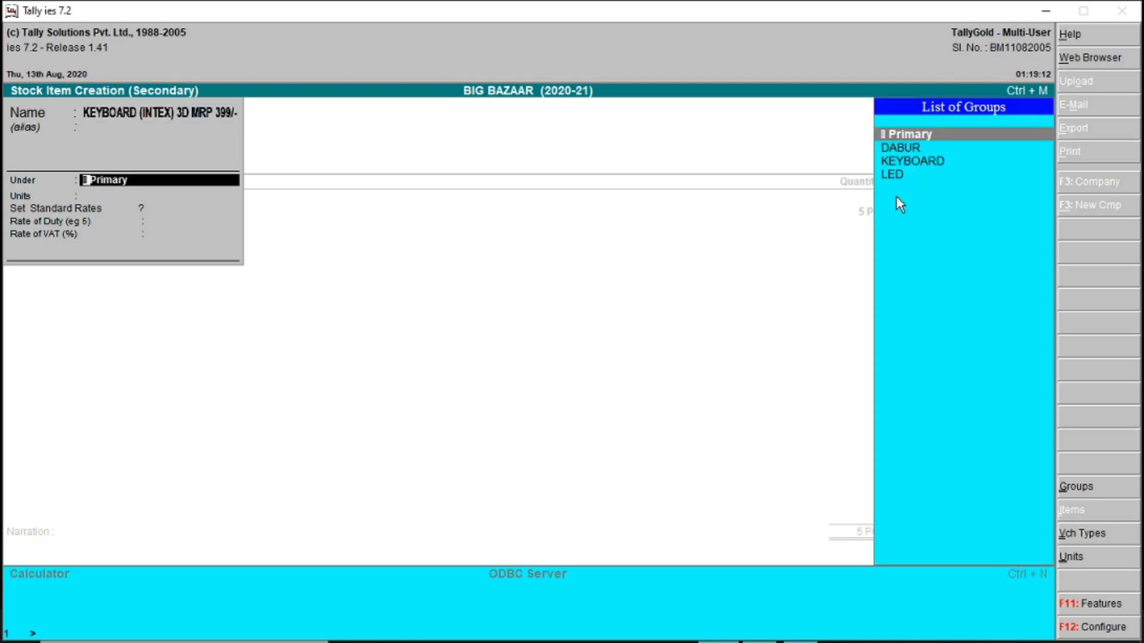
Place the new keyboard item under the KEYBOARD group, set its units to PCS and enable standard rates
key("Down")
key("Down")
key("Down")
key("Up")
key("Return")
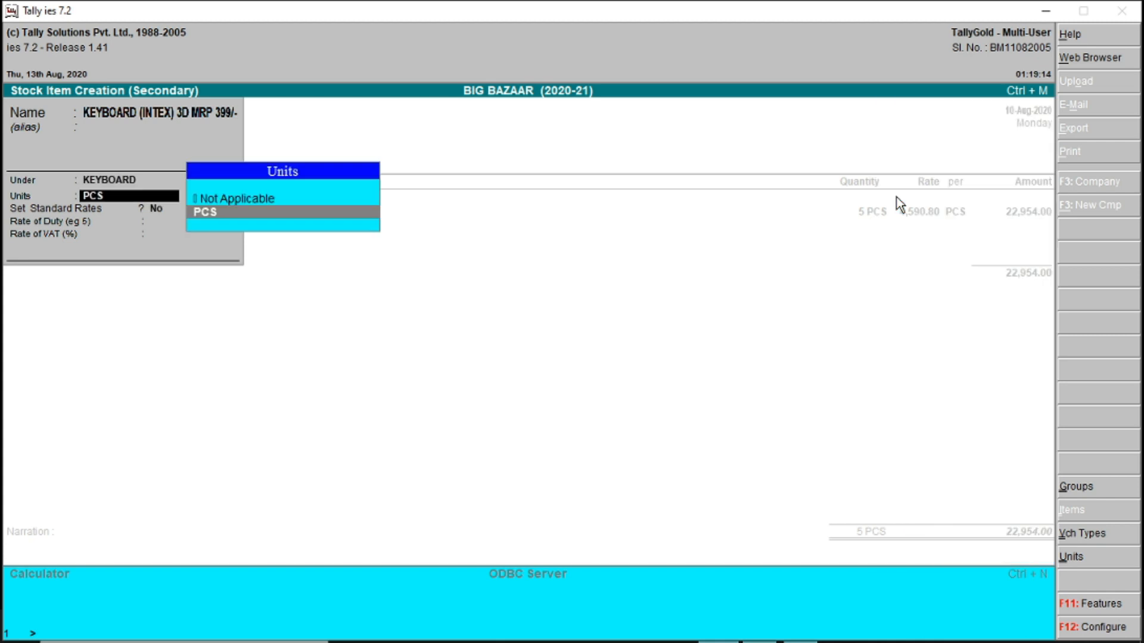
key("Return")
type("y")
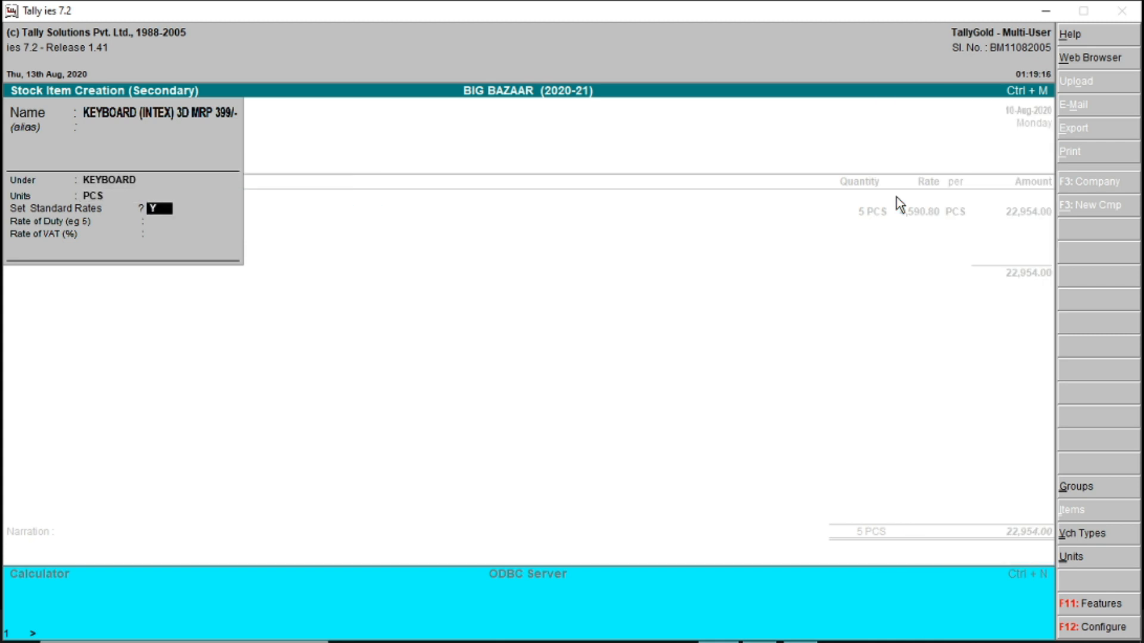
key("Return")
Set the keyboard's standard cost from 10-Aug-2020 to the calculated result of 310/1.18 per PCS
type("10.8")
key("Return")
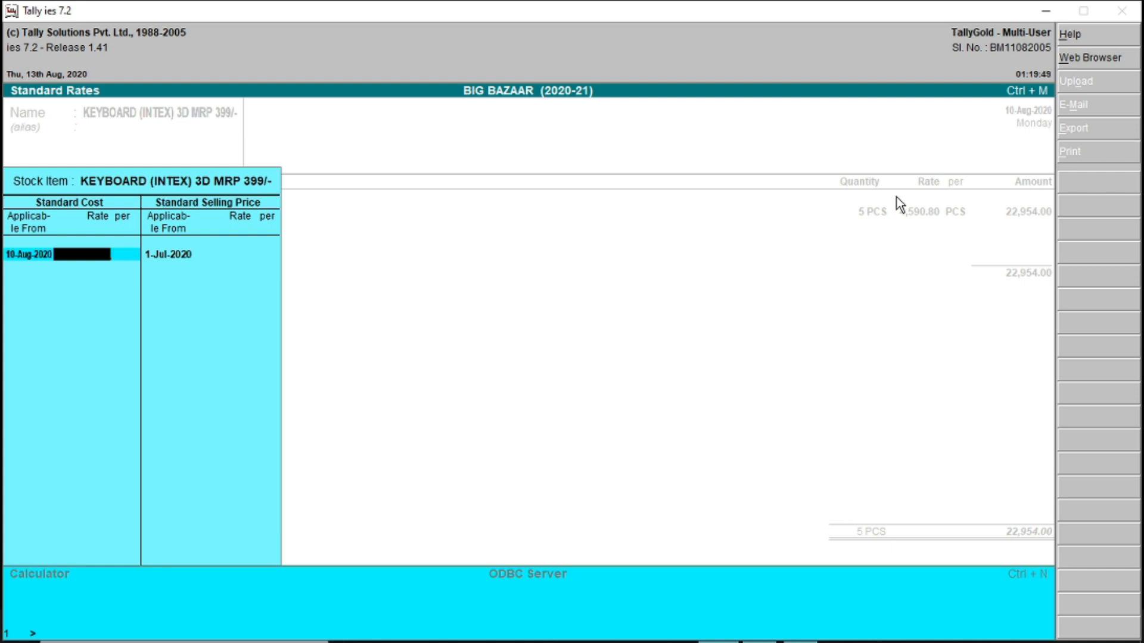
key("alt+c")
type("310/1.18")
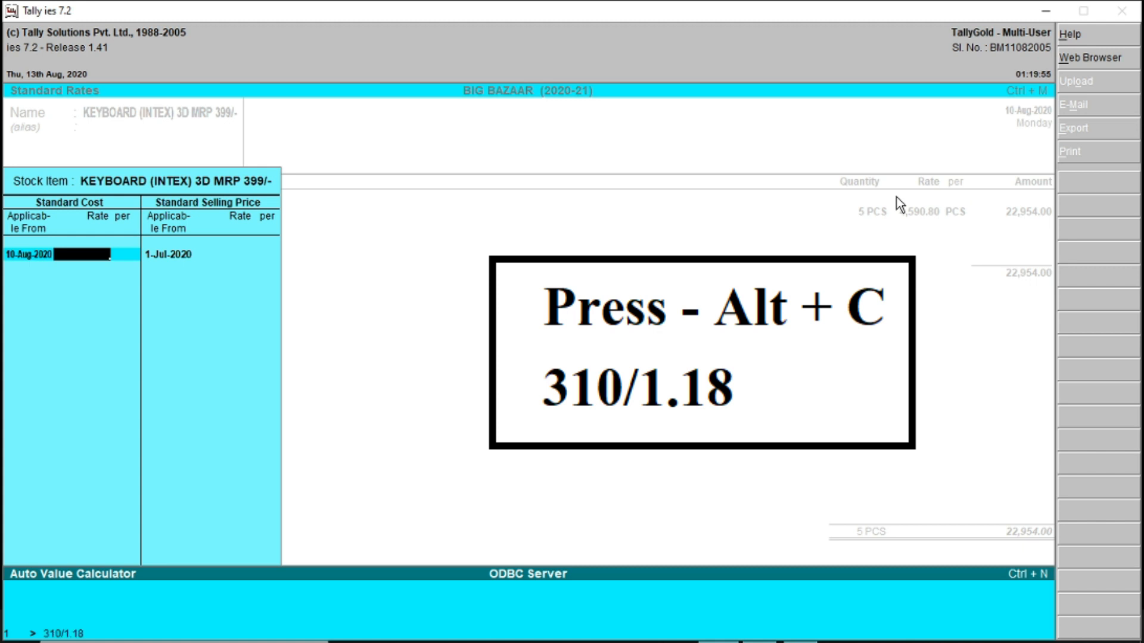
key("Return")
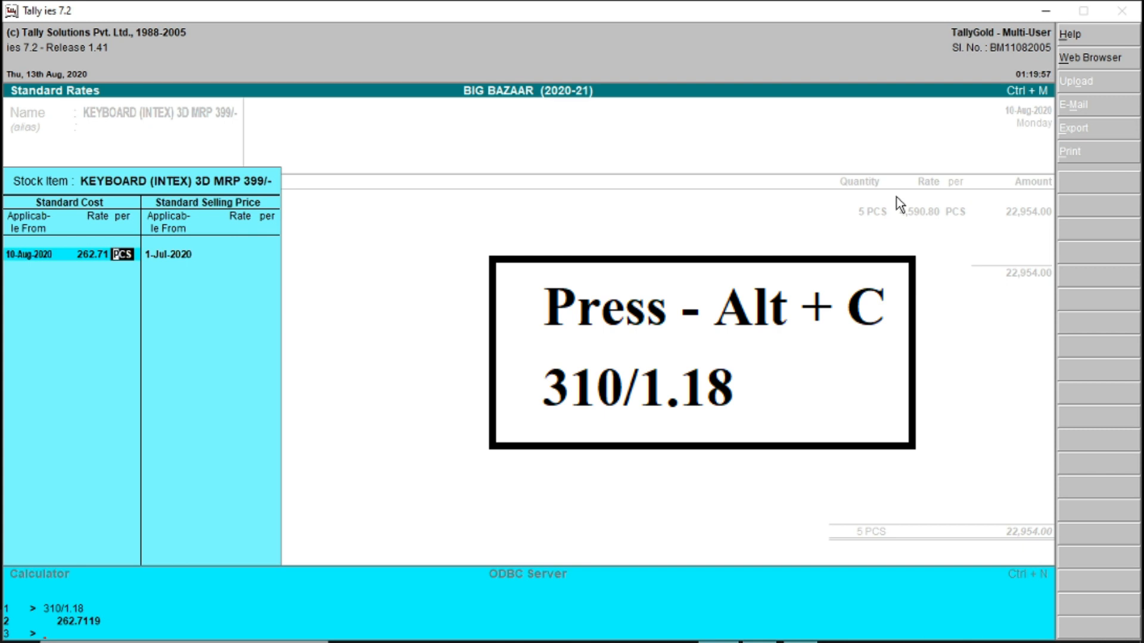
key("Return")
key("Return")
Set the keyboard's standard selling price from 10-Aug-2020 to the calculated result of 399/1.18 per PCS and close the standard rates
type("10")
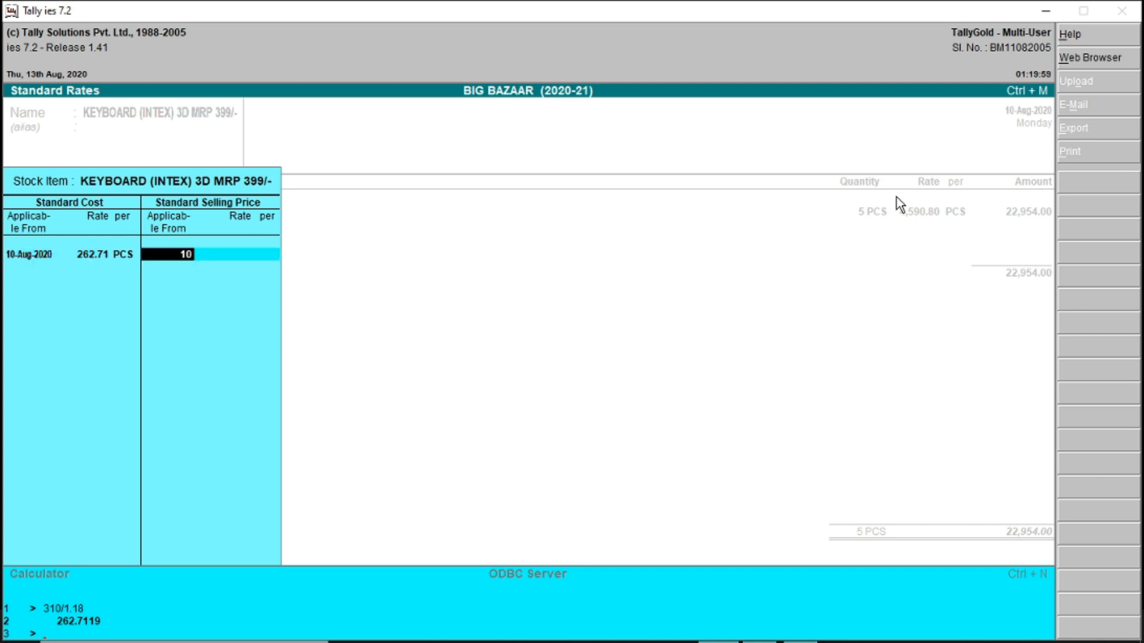
key("Return")
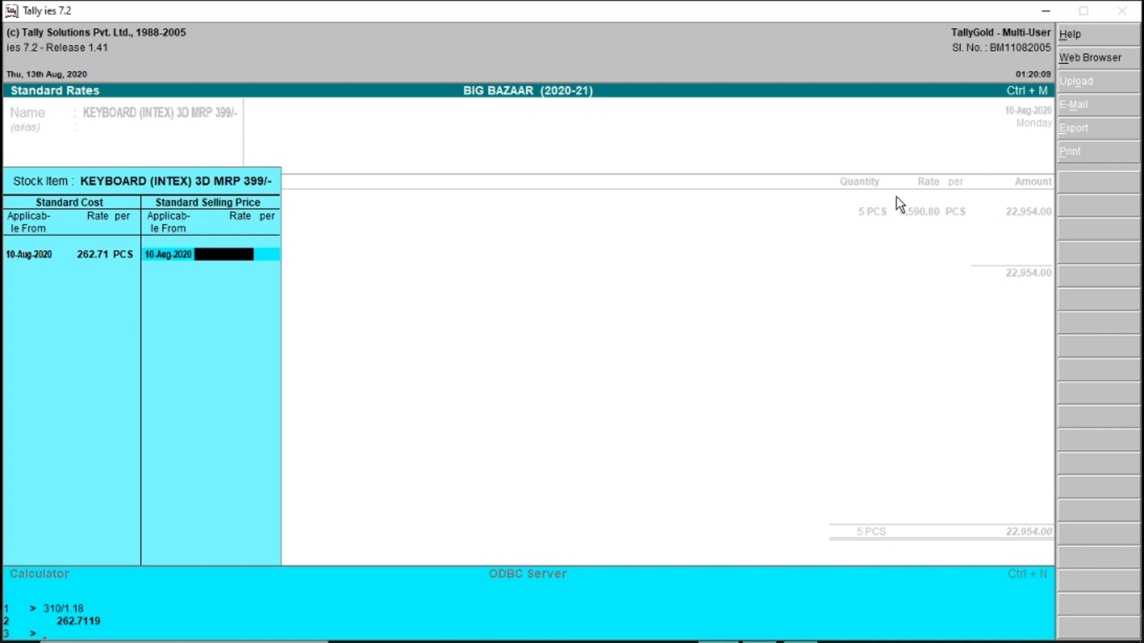
key("alt+c")
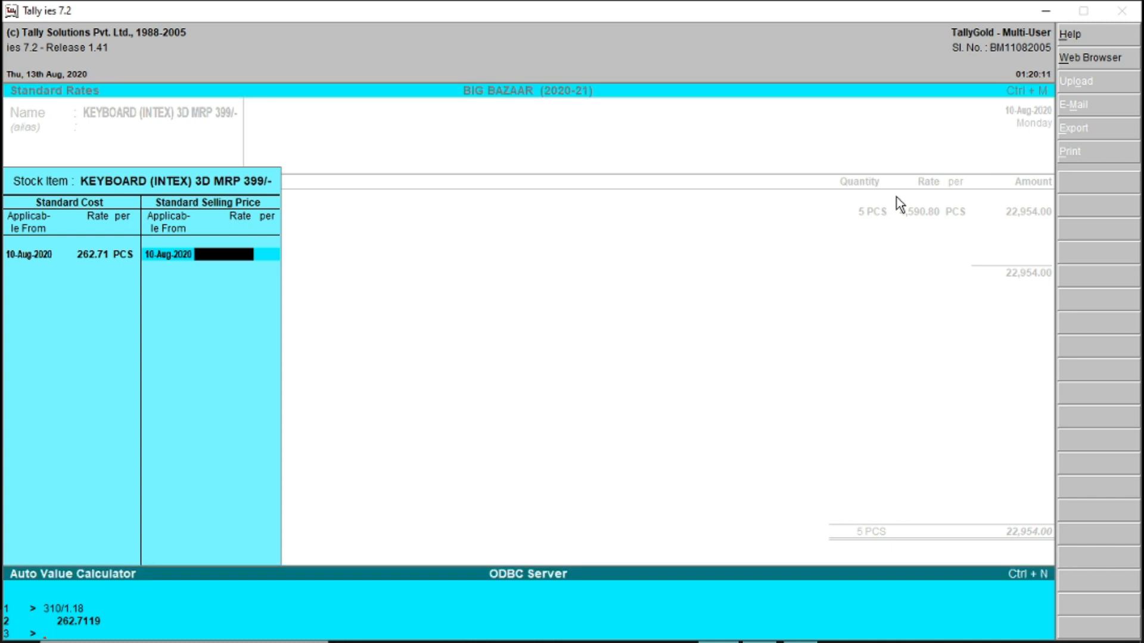
type("399/1.18")
key("Return")
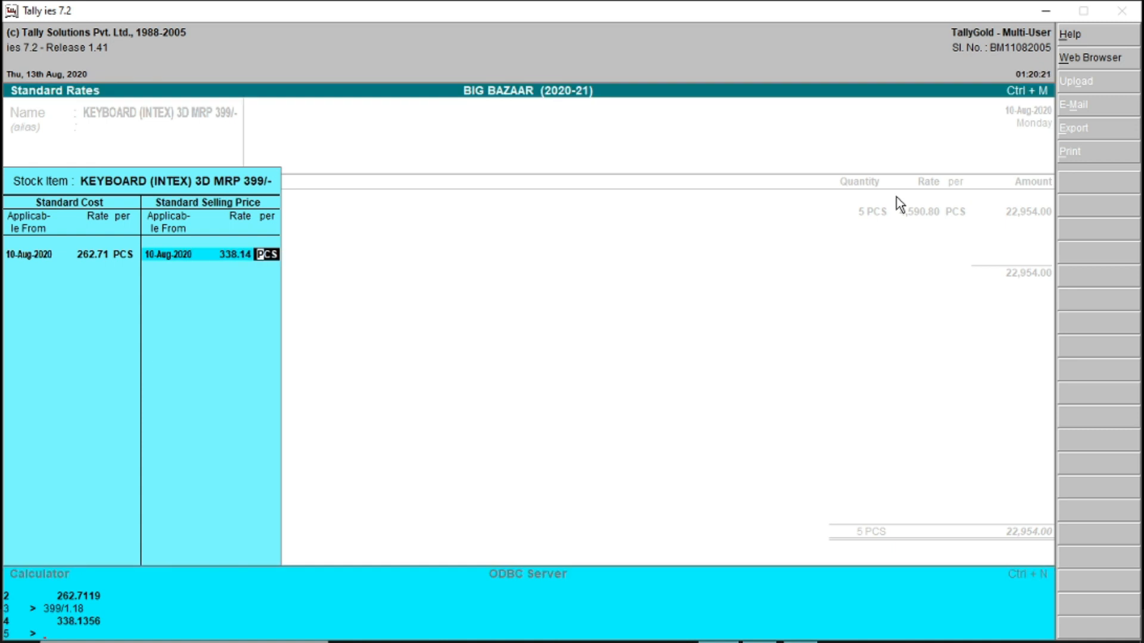
key("Return")
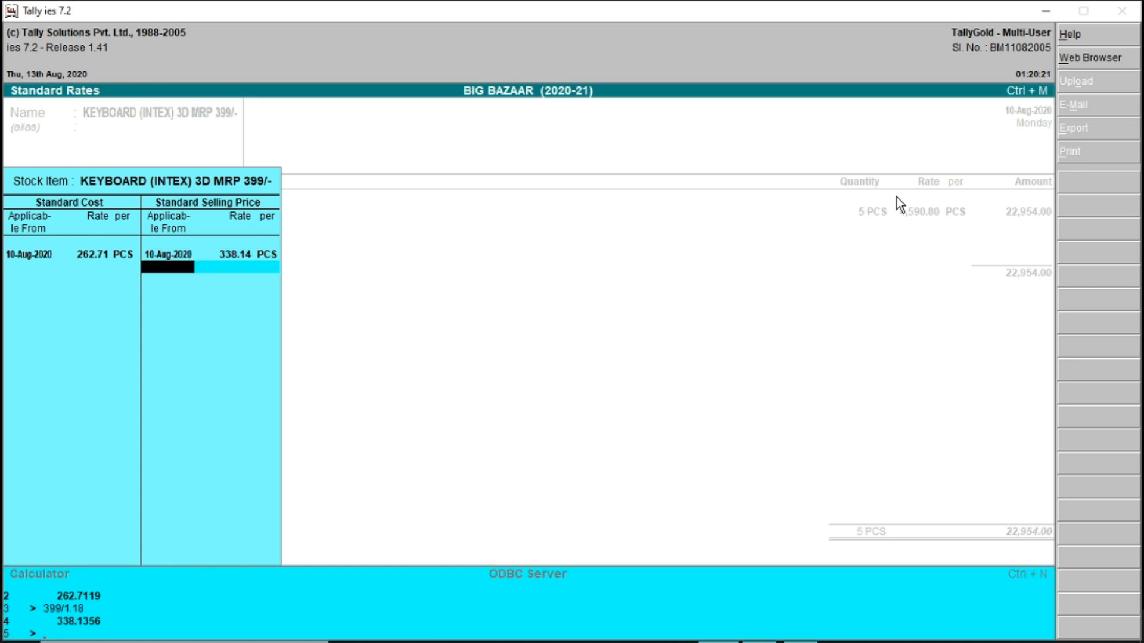
key("Return")
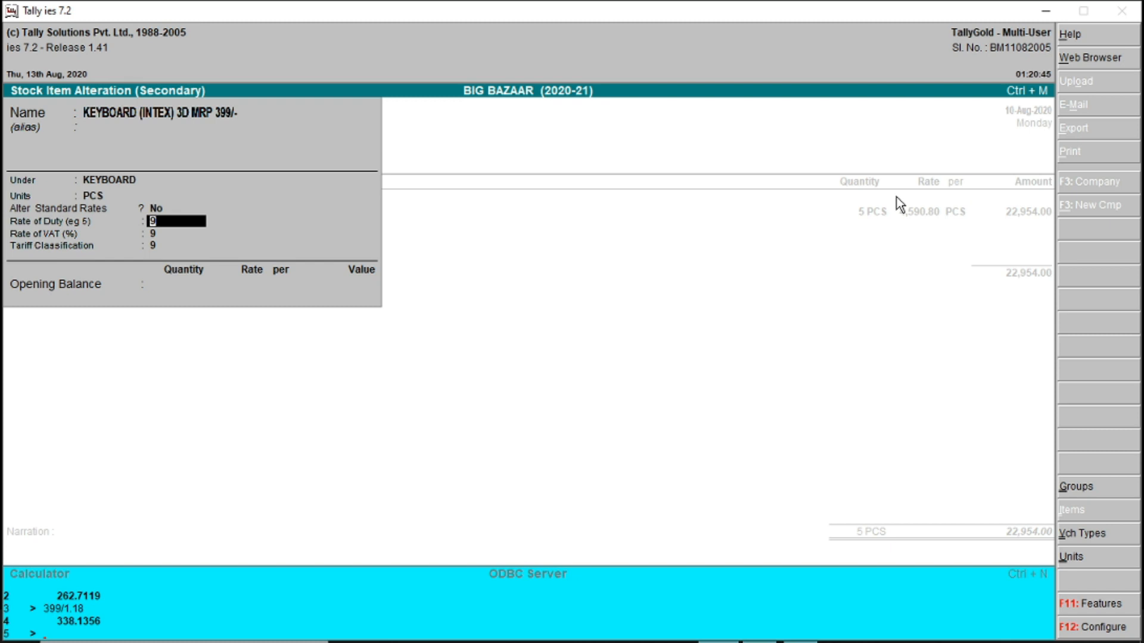
Accept the keyboard item with duty rate, VAT rate and tariff classification of 9 and an empty opening balance
key("Return")
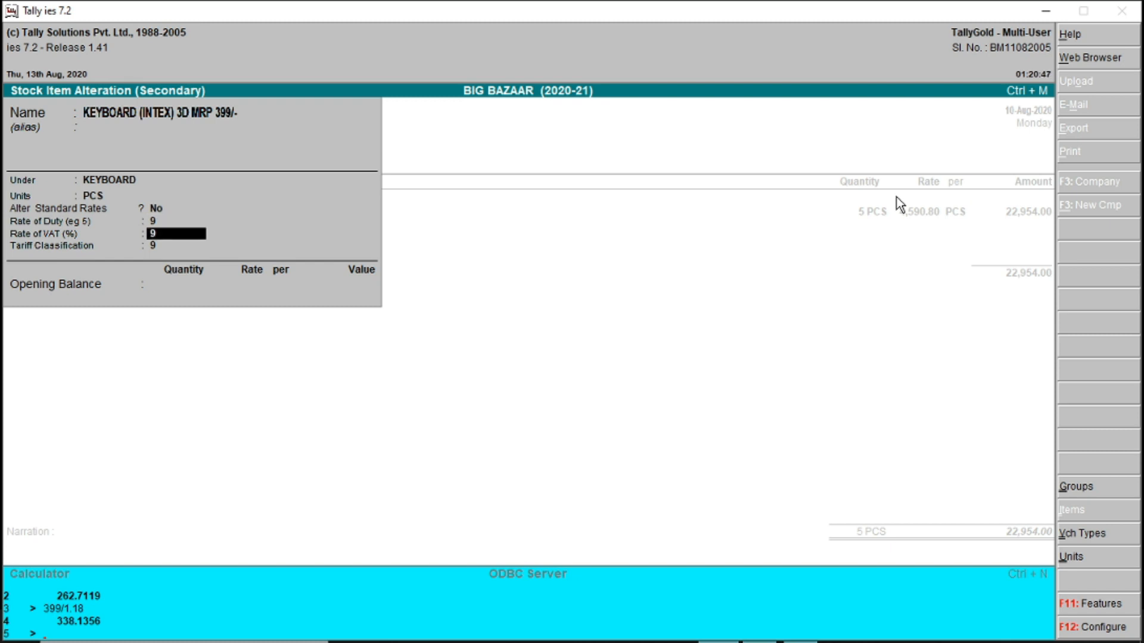
key("Return")
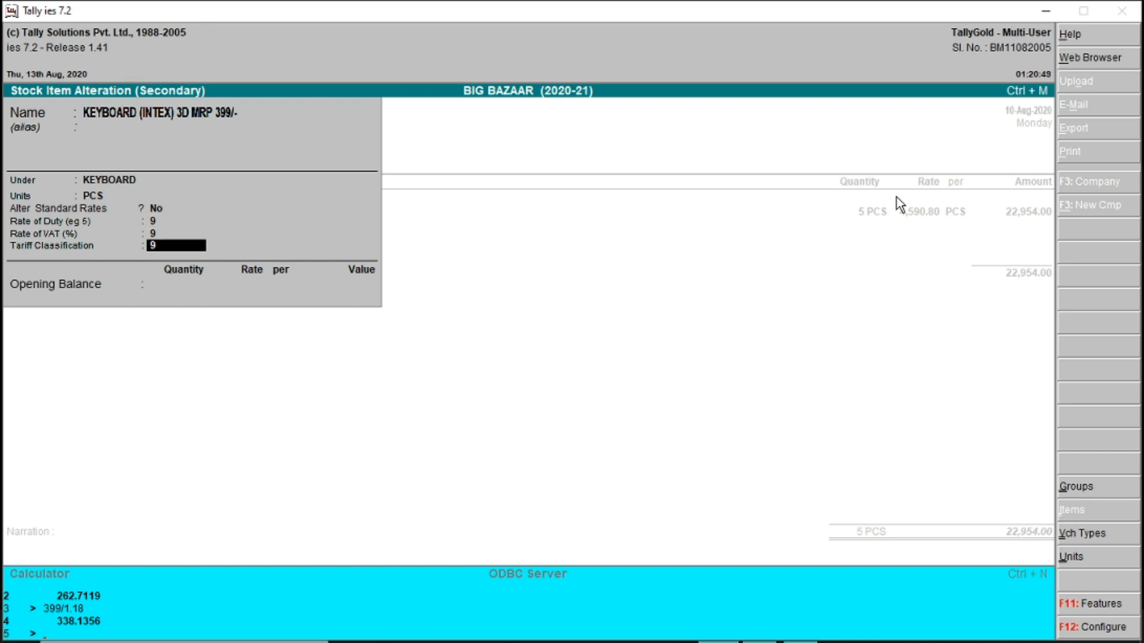
key("Return")
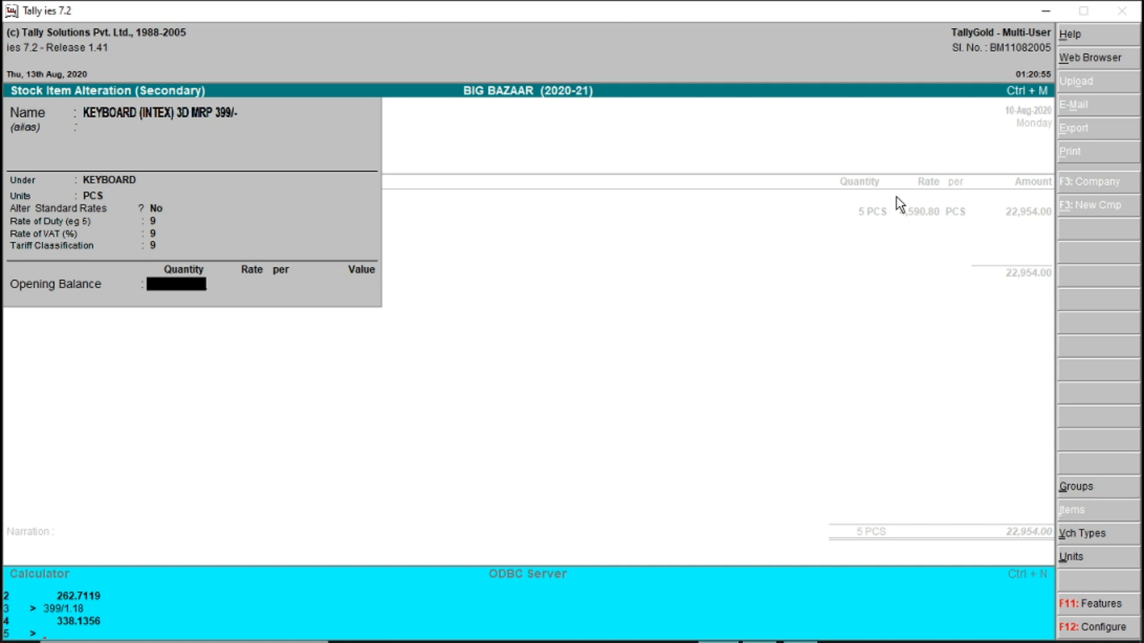
key("Return")
key("Return")
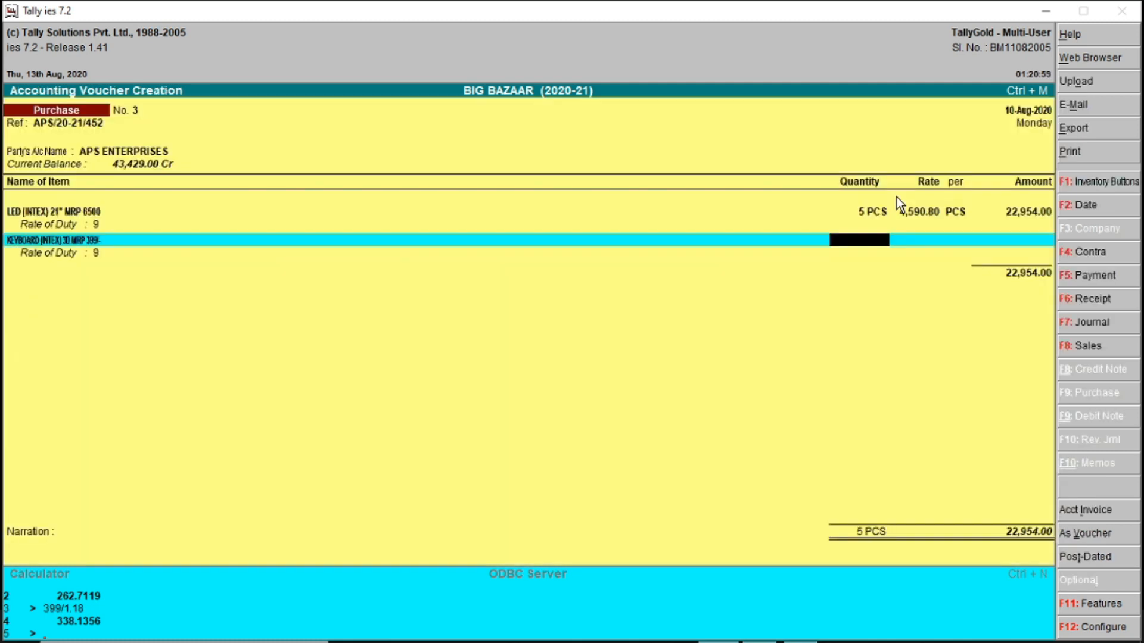
Enter a quantity of 12 PCS for the keyboard item and accept its rate and amount
type("12")
key("Return")
key("Return")
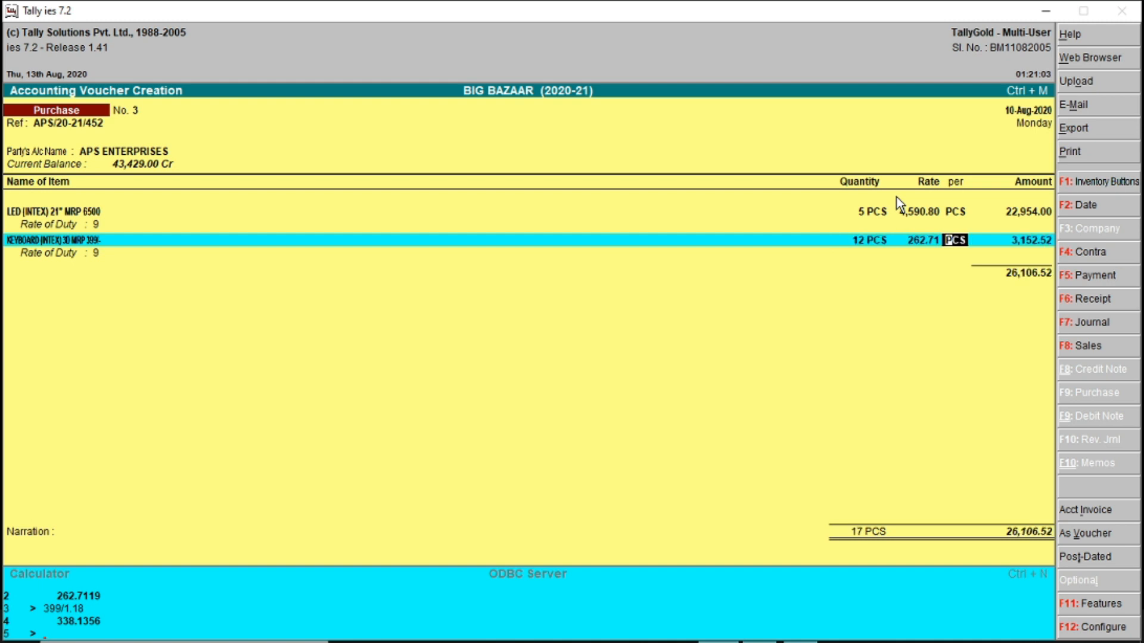
key("Return")
key("Return")
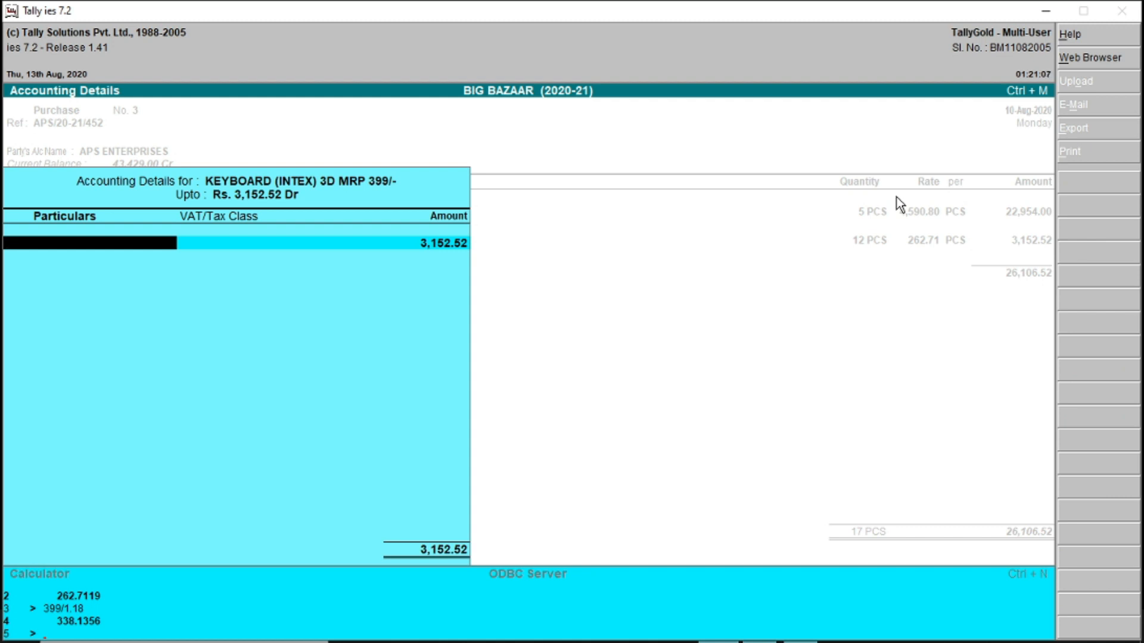
Allocate the keyboard item's amount to the PURCHASE 18% ledger with VAT/Tax Class Not Applicable
key("Down")
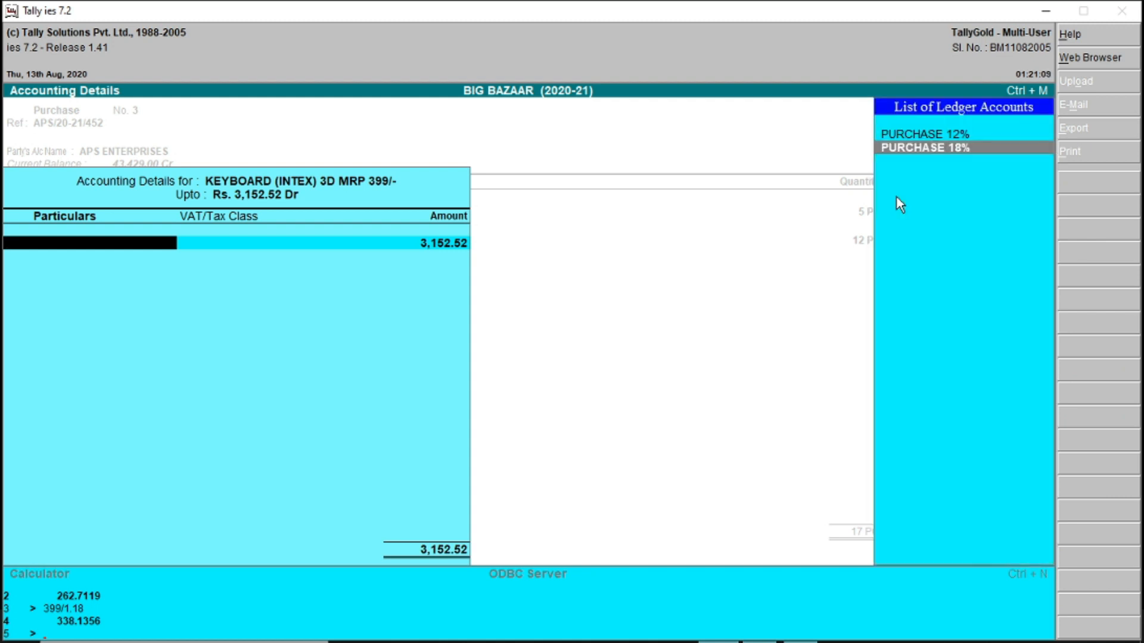
key("Return")
key("Return")
key("Return")
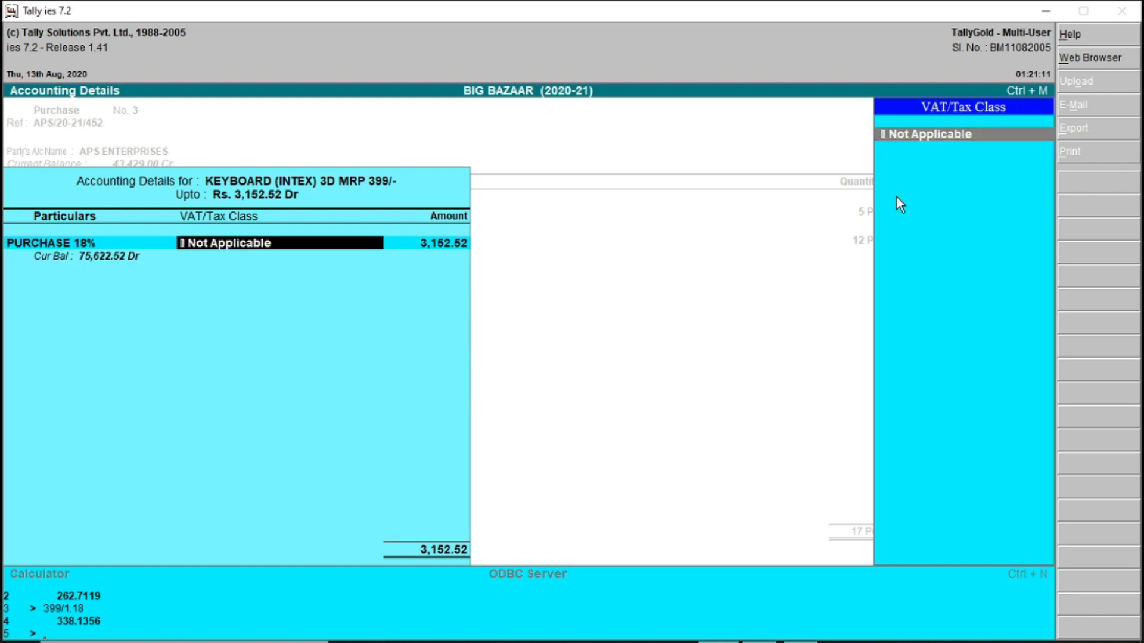
key("Return")
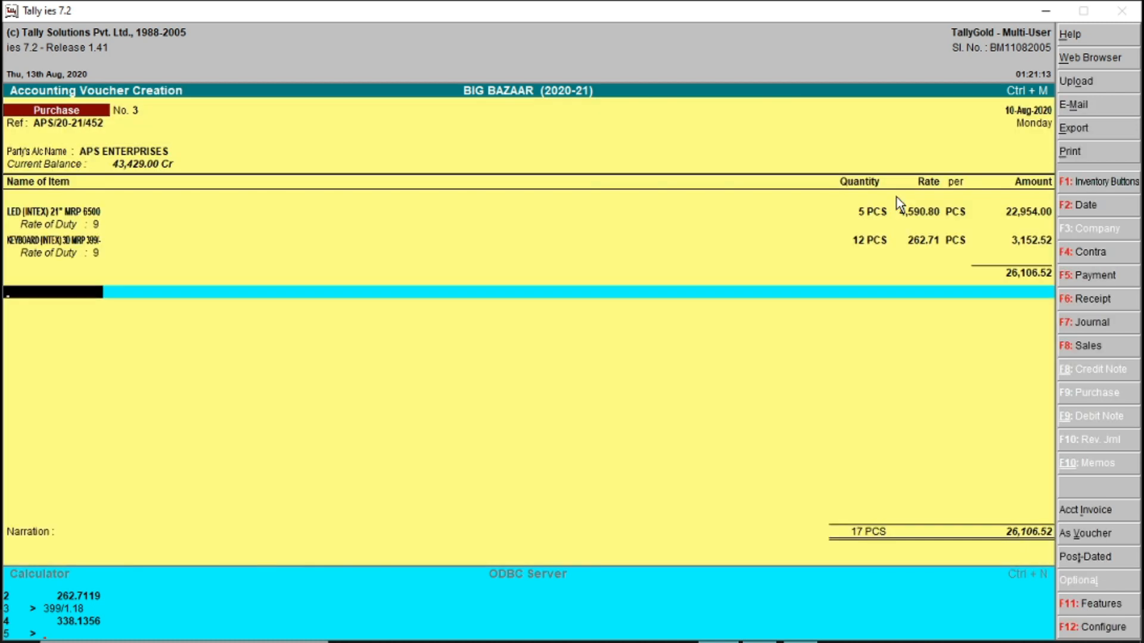
Add the C GST 9% and S GST 9% tax ledgers below the voucher's items
type("CGS")
key("Down")
key("Down")
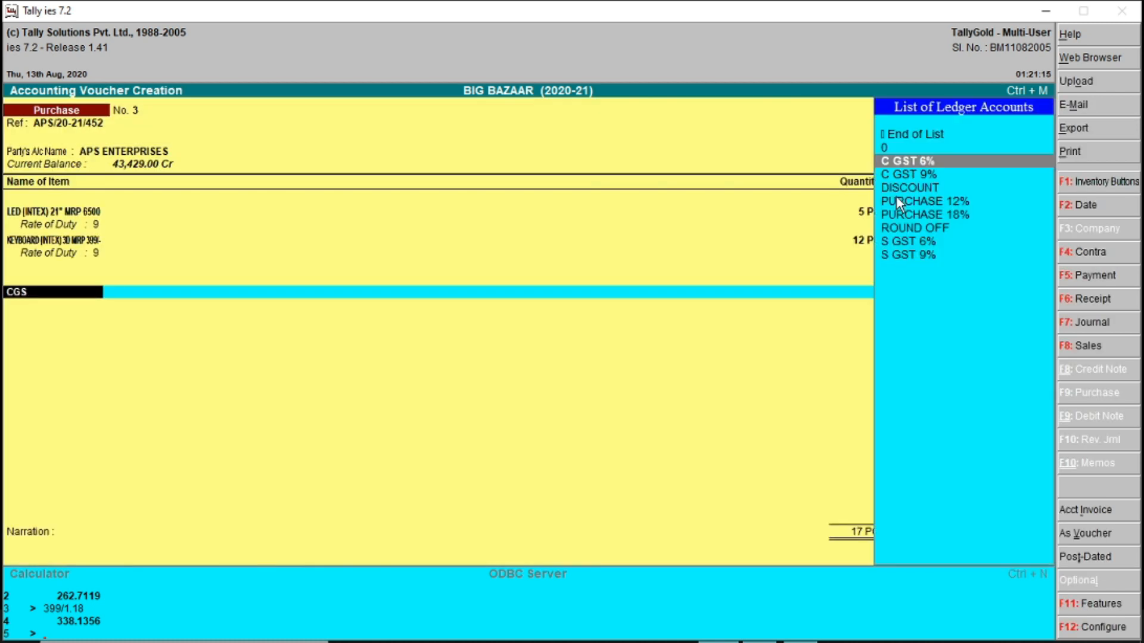
key("Return")
key("Return")
key("Return")
type("S GS")
key("Down")
key("Return")
Examine the group, duty type, percentage and calculation method in the C GST 9% ledger master without altering it
key("BackSpace")
key("BackSpace")
key("BackSpace")
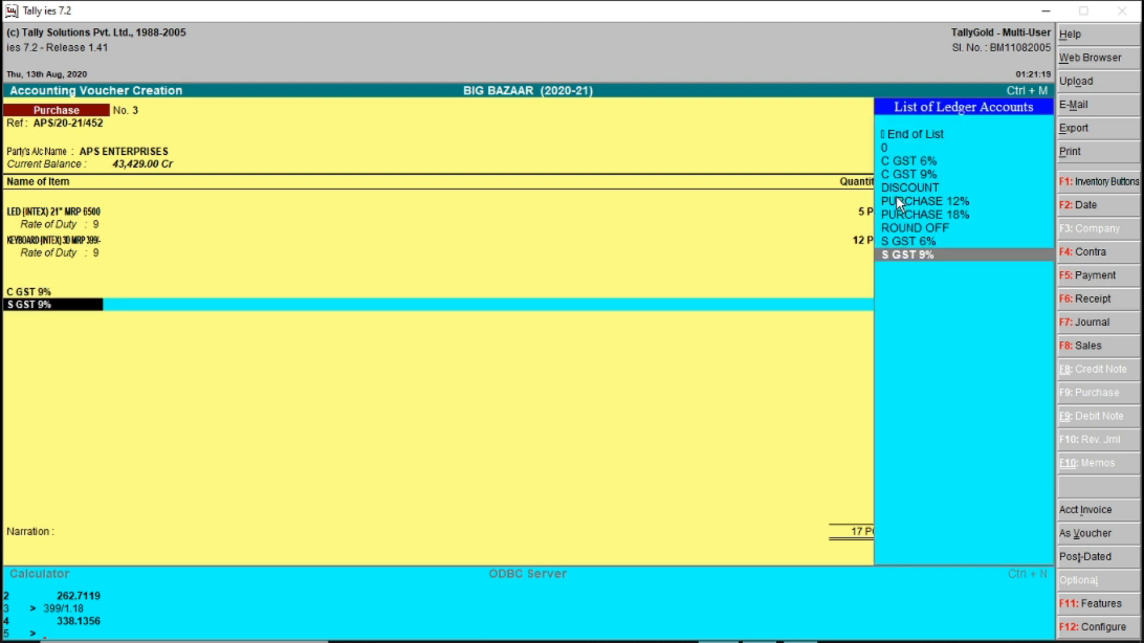
key("ctrl+Return")
key("Return")
key("Return")
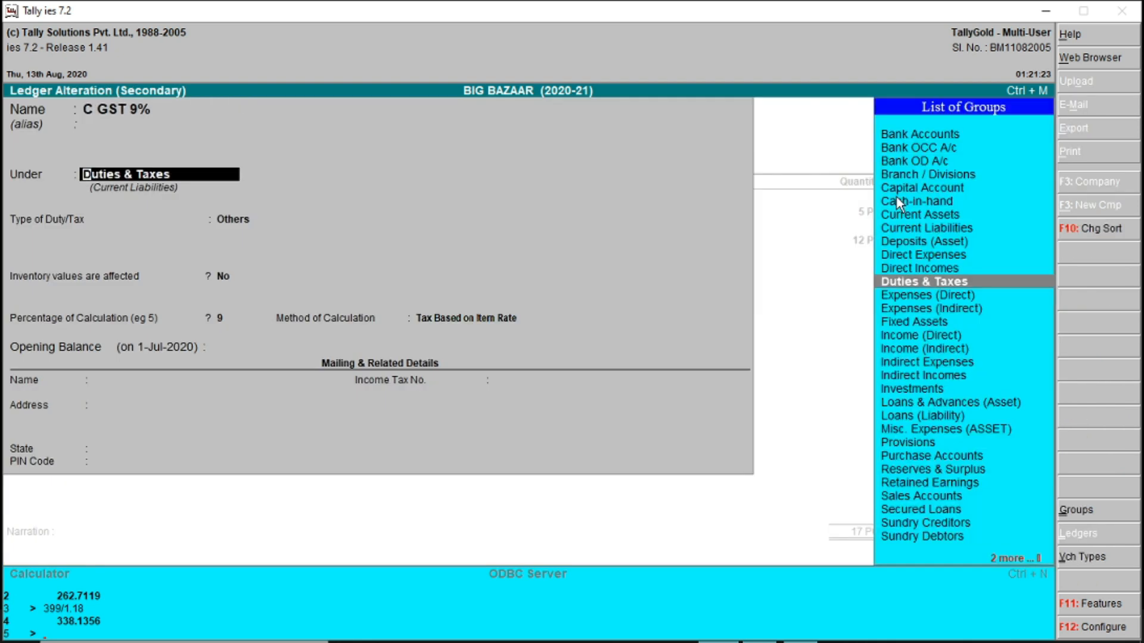
key("Return")
key("Return")
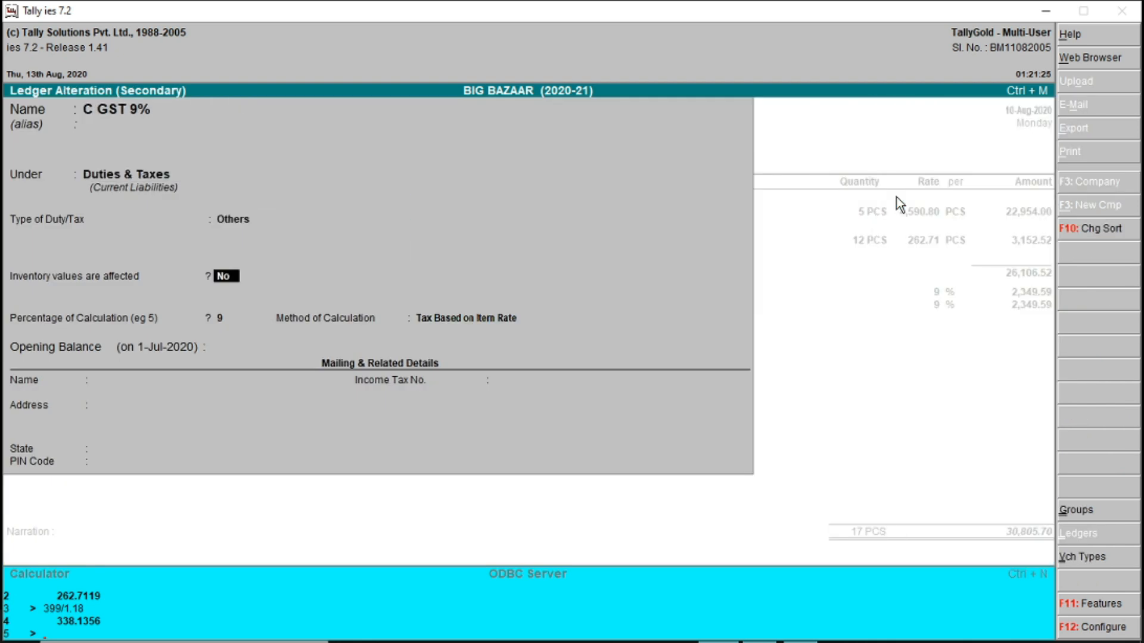
key("Return")
key("Return")
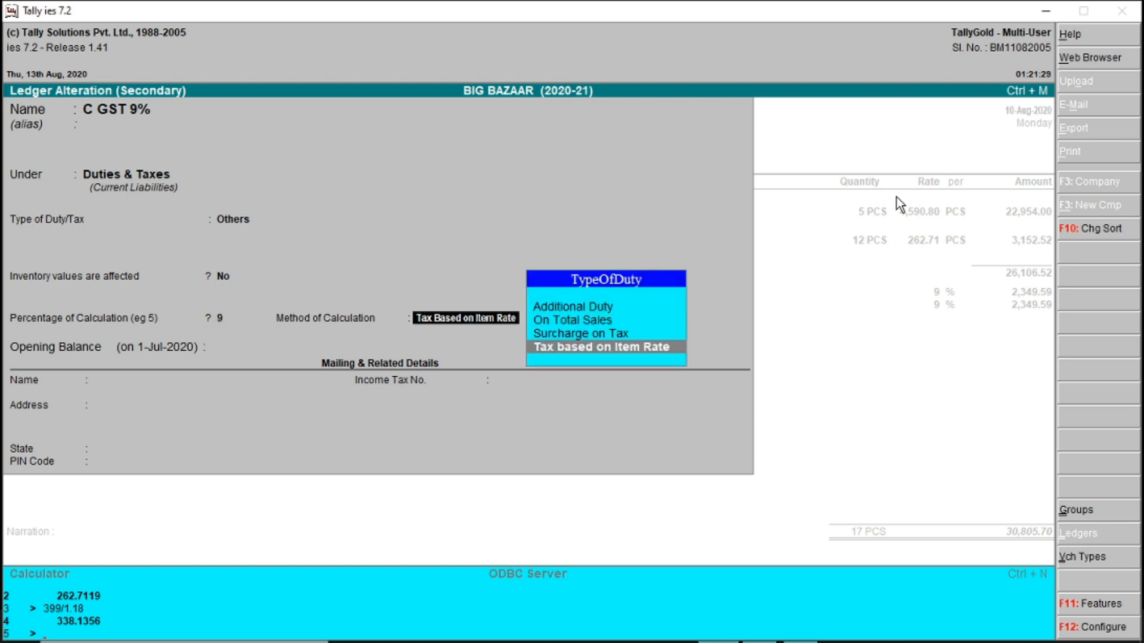
key("Return")
key("Return")
key("Return")
key("Return")
key("Return")
Examine the S GST 9% ledger master's tax settings, then return to the voucher without altering the ledger
key("ctrl+Return")
key("Return")
key("Return")
key("Return")
key("Return")
key("Return")
key("Return")
key("Return")
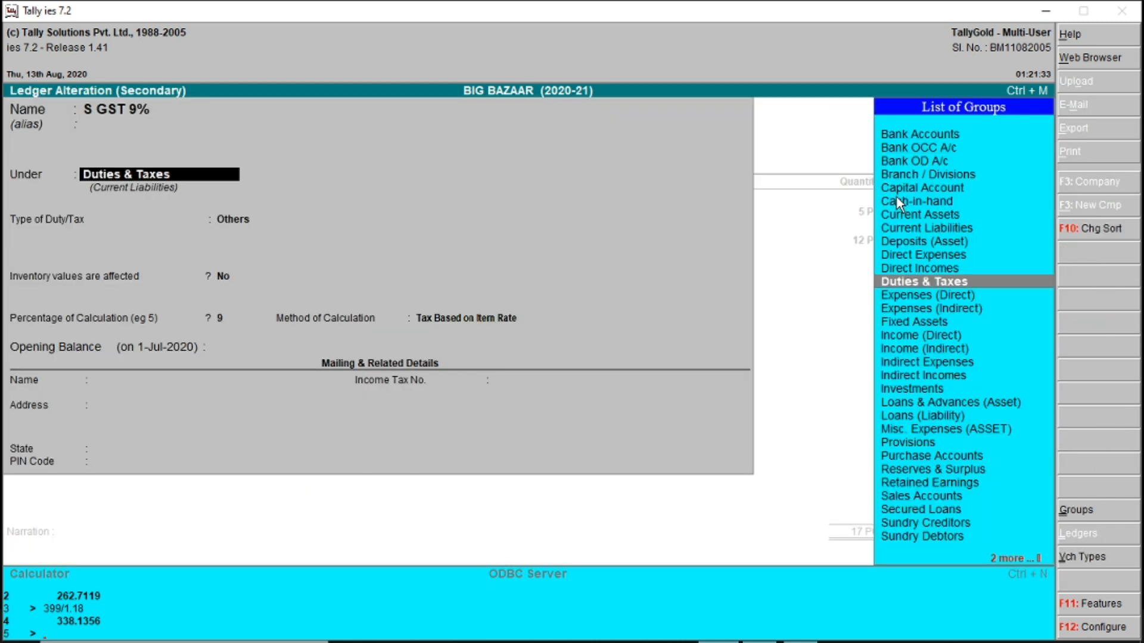
key("Return")
key("Return")
key("Return")
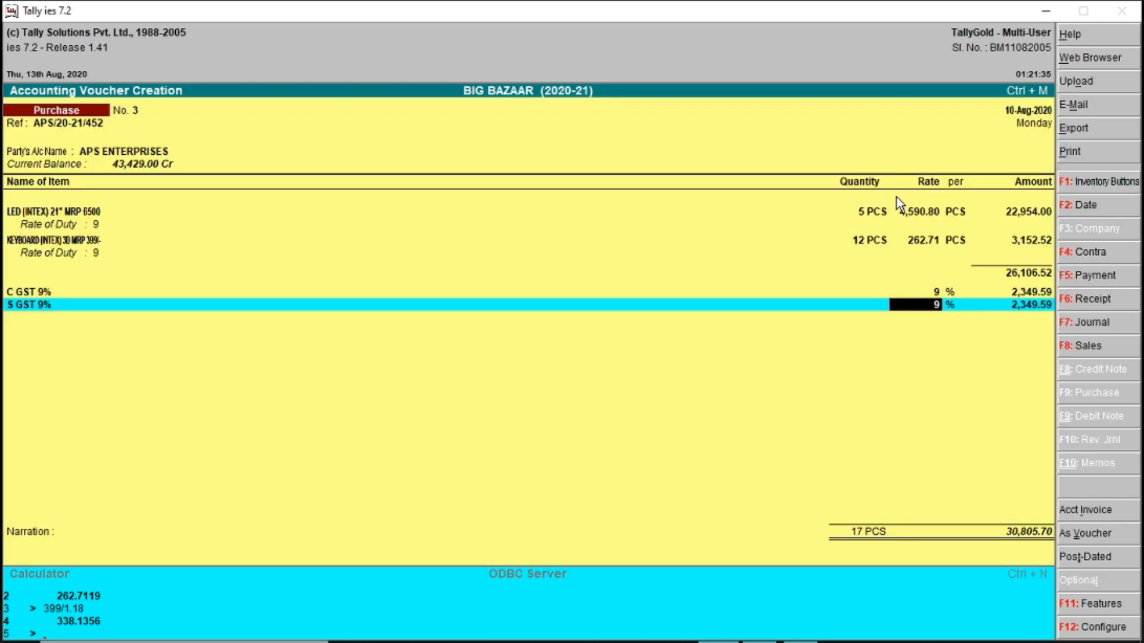
Add the ROUND OFF ledger with an amount of 0.30 and save the purchase voucher
type("r")
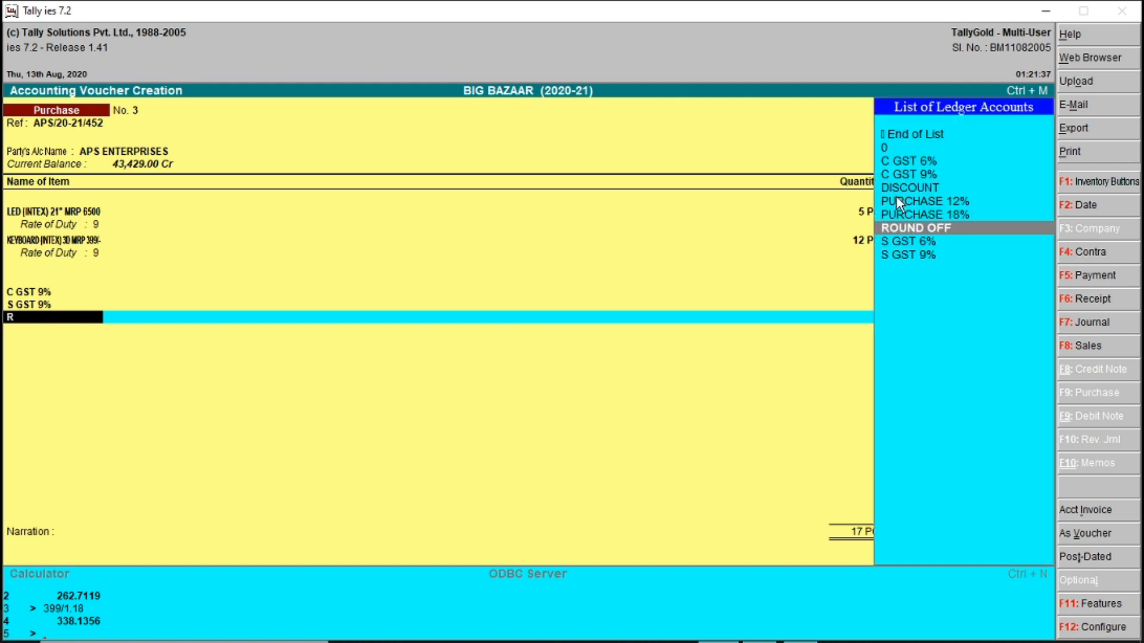
key("Return")
key("Return")
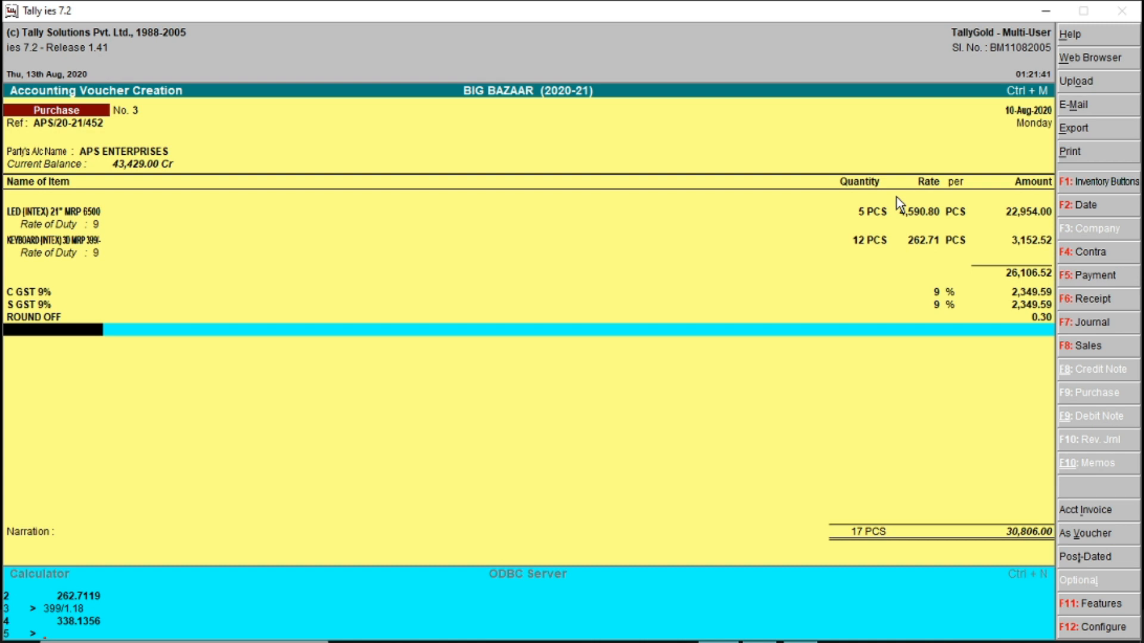
key("Return")
key("Return")
key("Return")
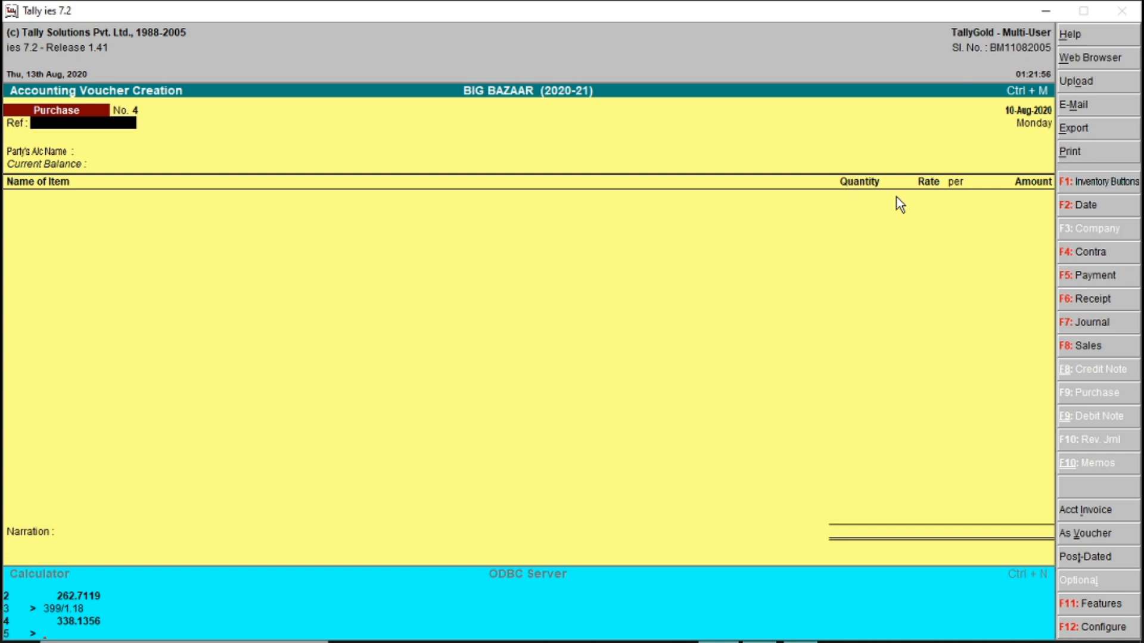
Enable Use Debit/Credit Notes with invoice mode for both credit notes and debit notes, and save the company features
key("F11")
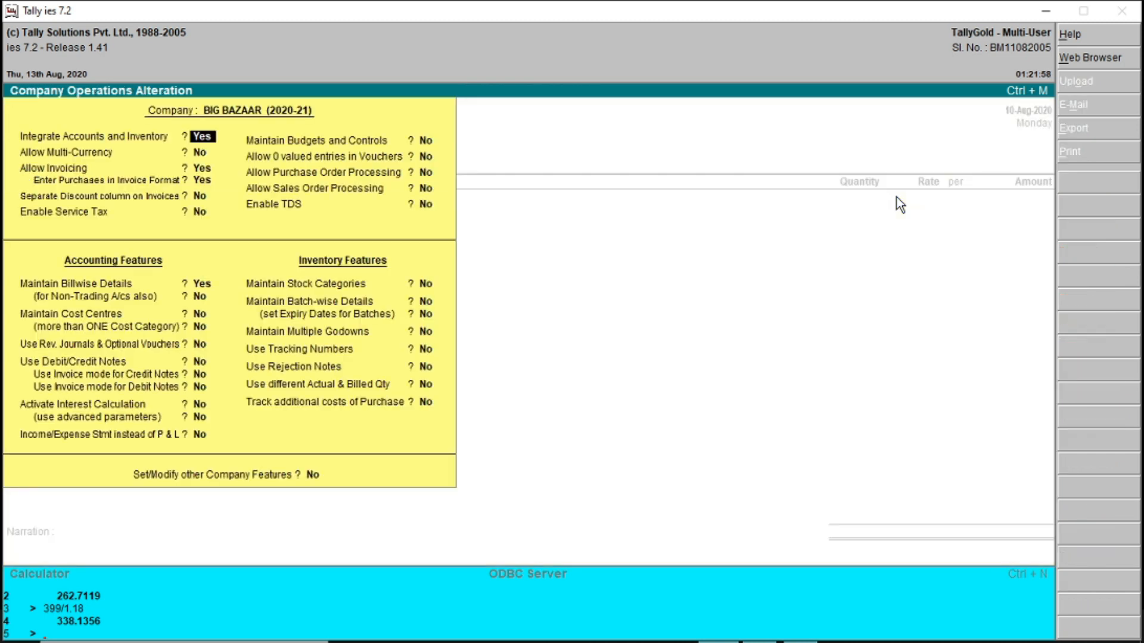
key("Return")
key("Return")
key("Return")
key("Return")
key("Return")
key("Return")
key("Return")
key("Return")
key("Return")
key("Return")
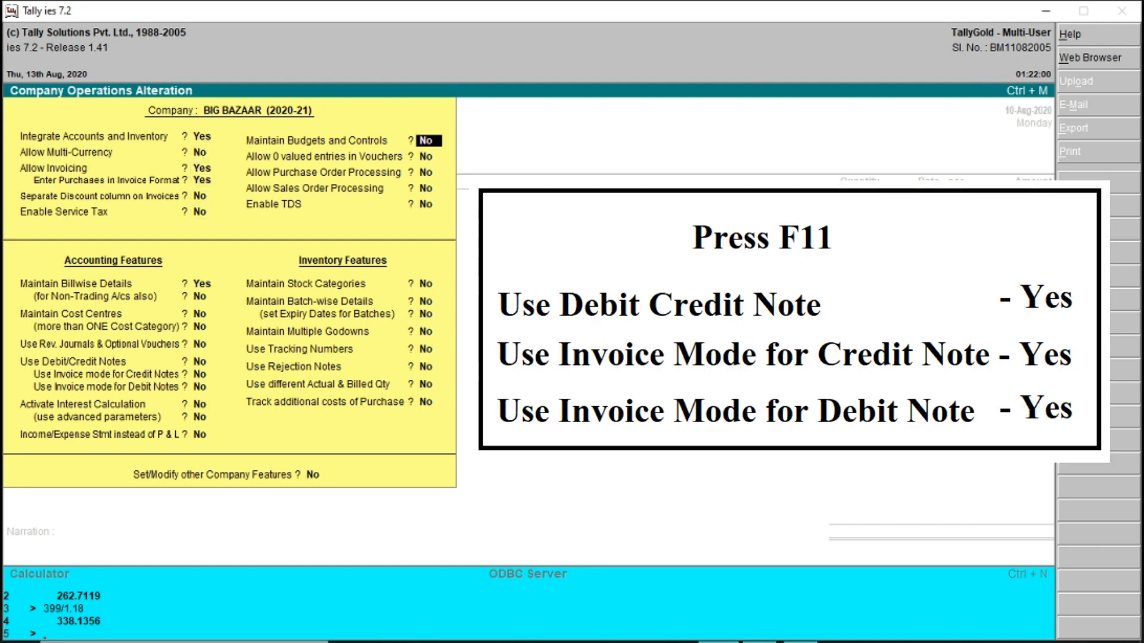
key("Return")
key("Return")
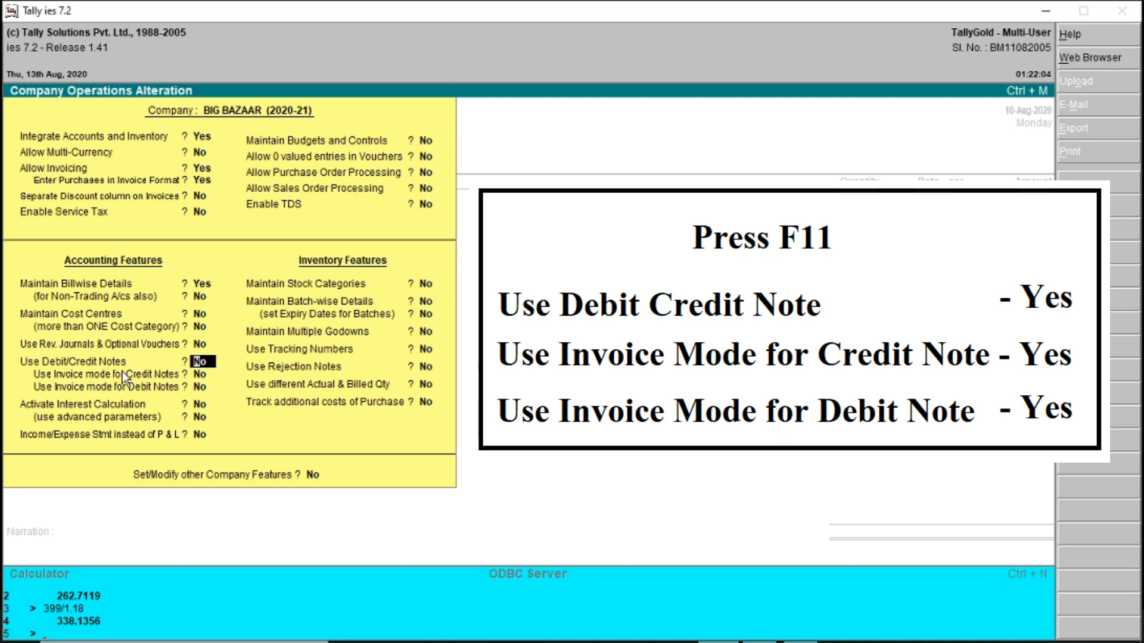
type("Y")
key("Return")
key("Return")
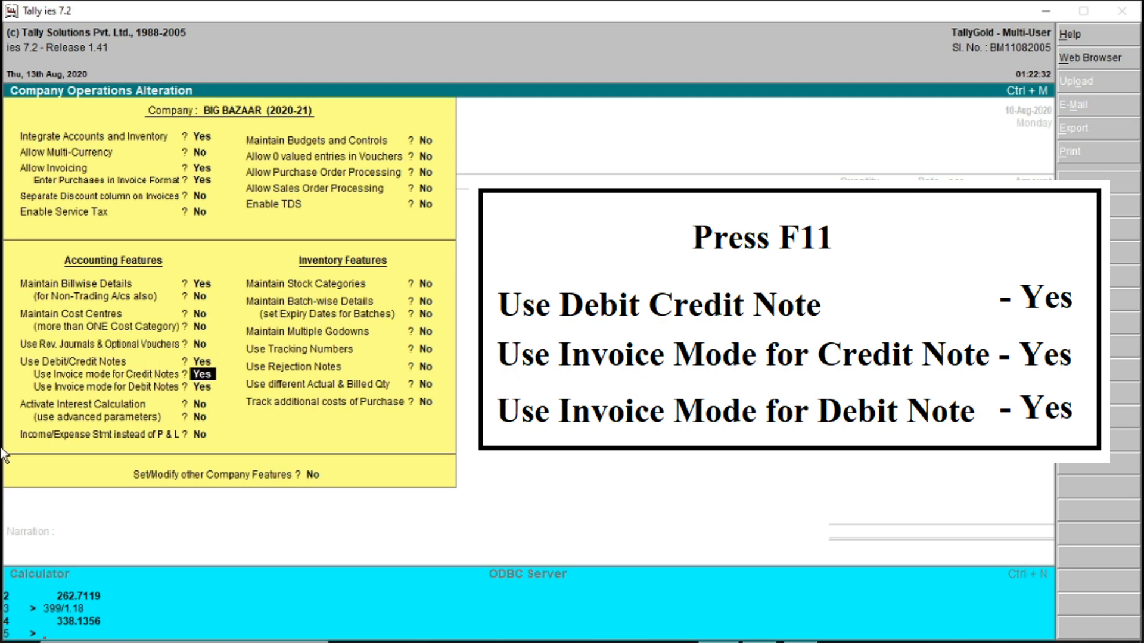
key("Return")
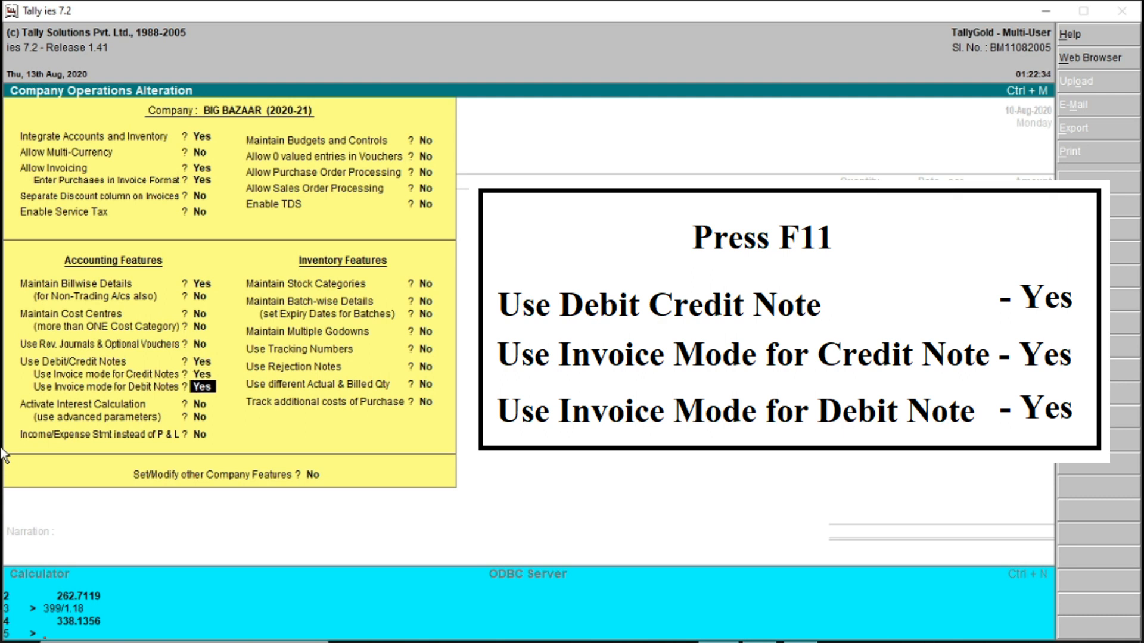
key("Return")
key("Return")
key("Return")
key("Return")
key("Return")
key("Return")
key("Return")
key("Return")
key("Return")
key("Return")
key("Return")
key("Return")
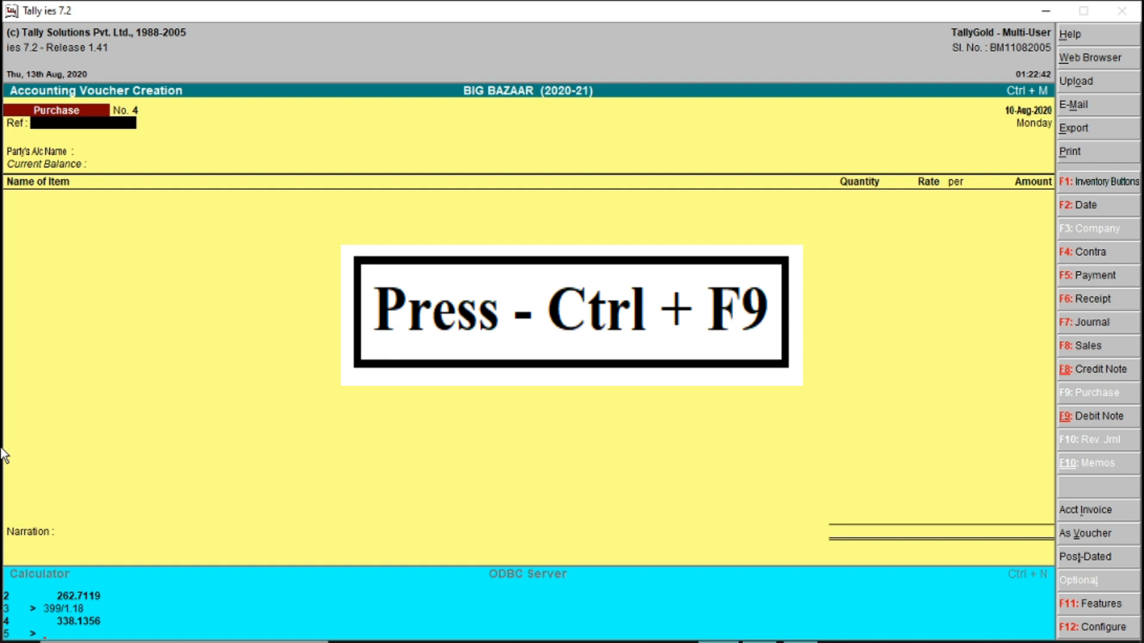
Start a debit note with reference GR/126 and APS ENTERPRISES as the party account
key("ctrl+F9")
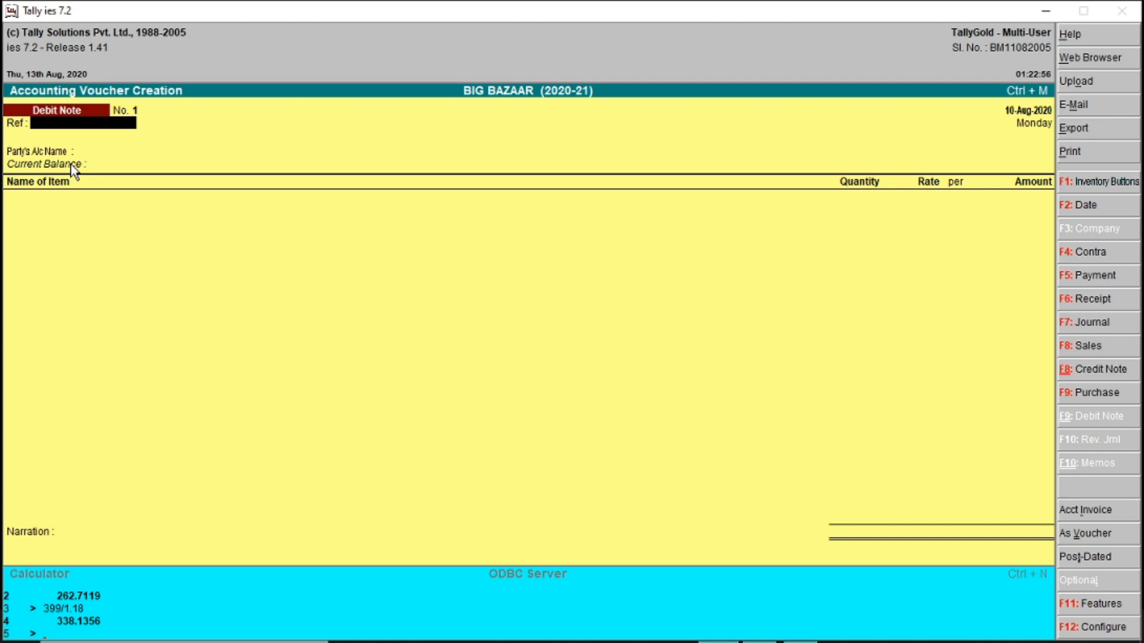
type("GR")
type("/452")
key("BackSpace")
key("BackSpace")
key("BackSpace")
type("126")
key("Return")
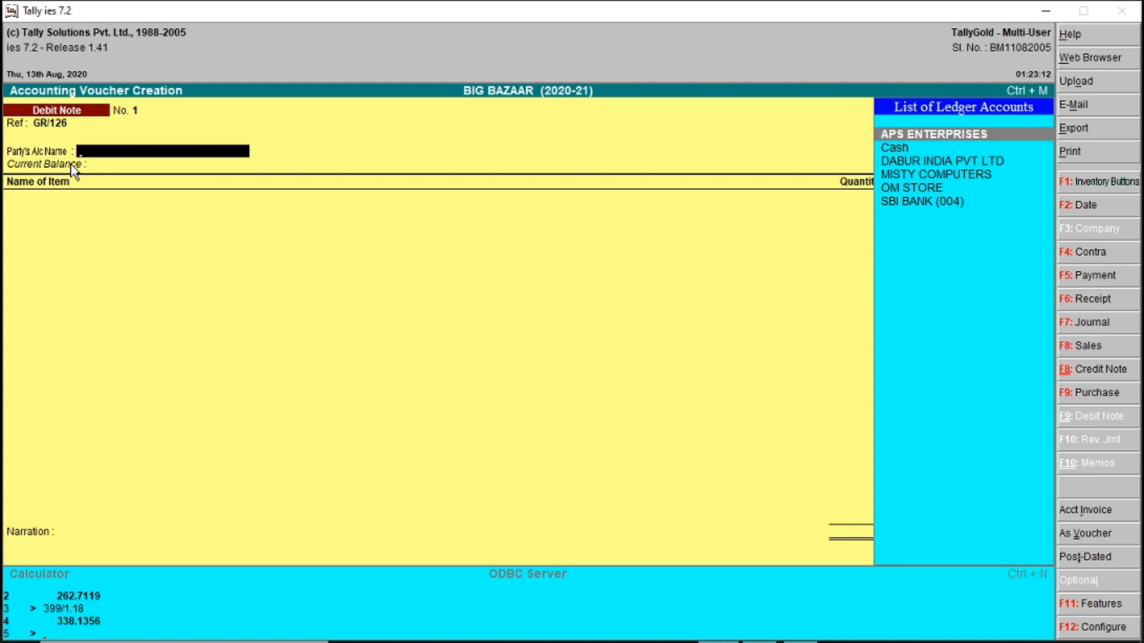
key("Return")
key("Return")
key("Return")
key("Return")
key("Return")
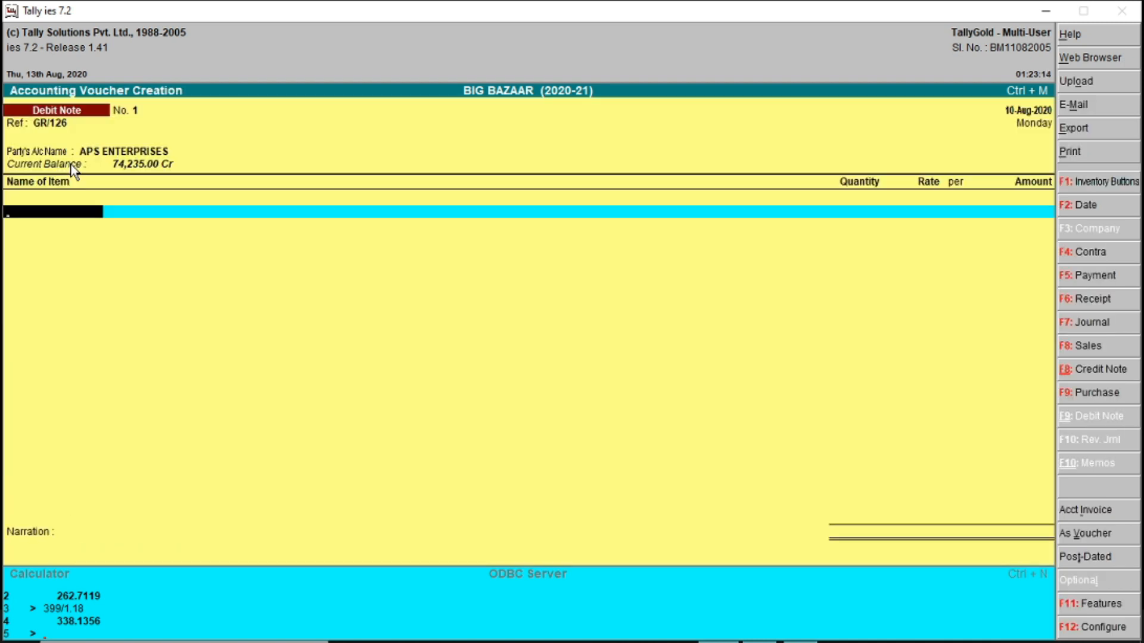
Add KEYBOARD (INTEX) 3D MRP 399/- to the debit note with a quantity of 2 PCS at rate 262.71
key("Down")
key("Down")
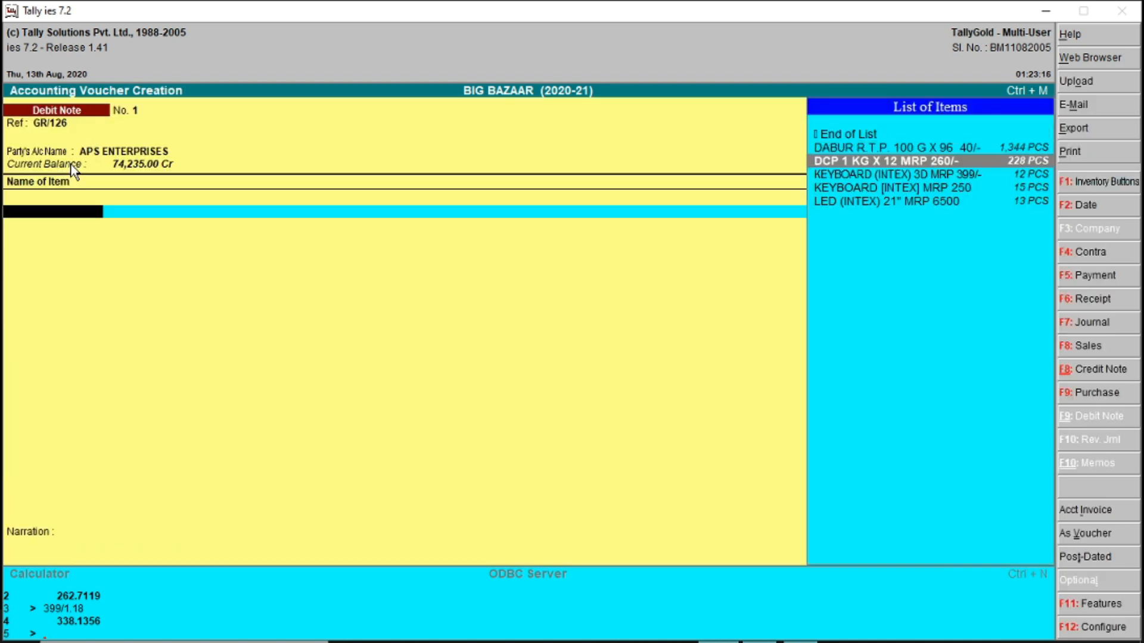
key("Down")
key("Down")
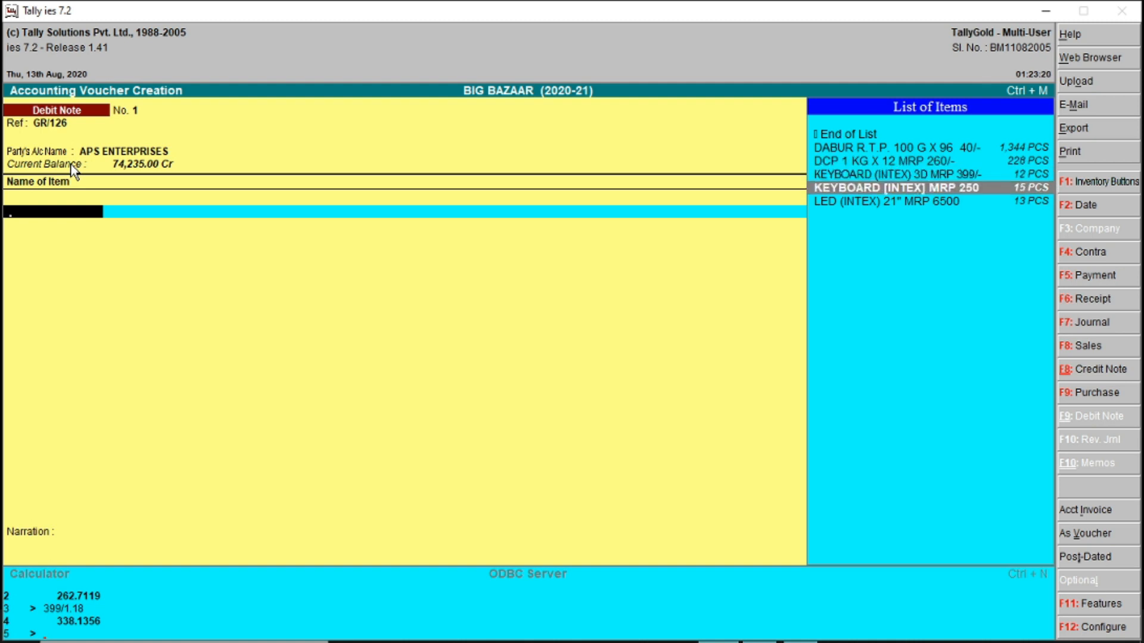
key("Up")
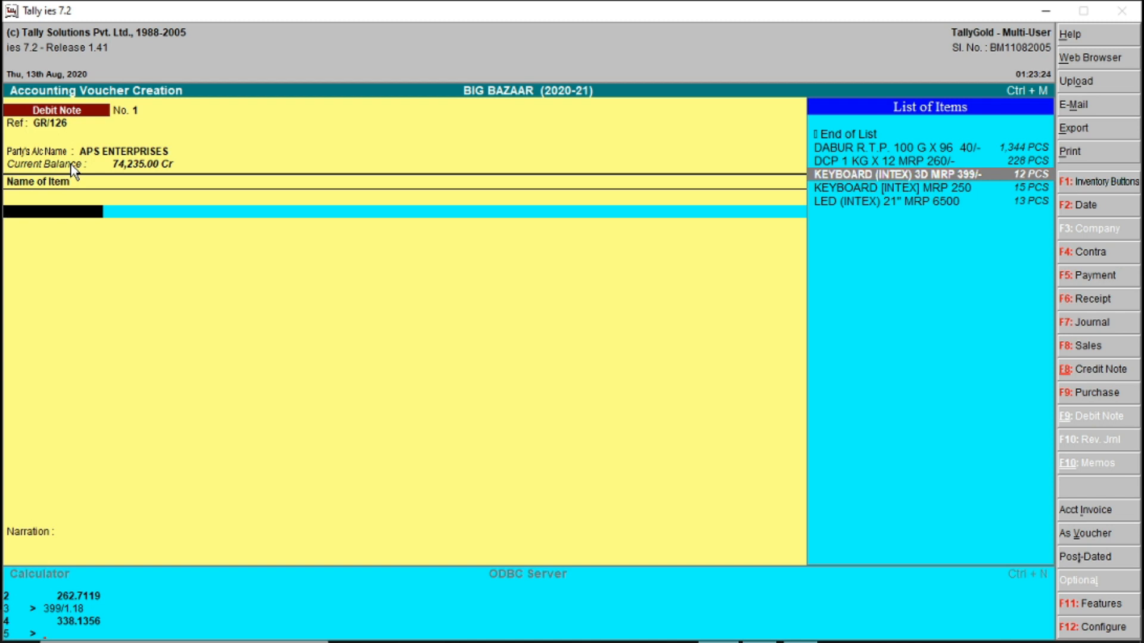
key("Return")
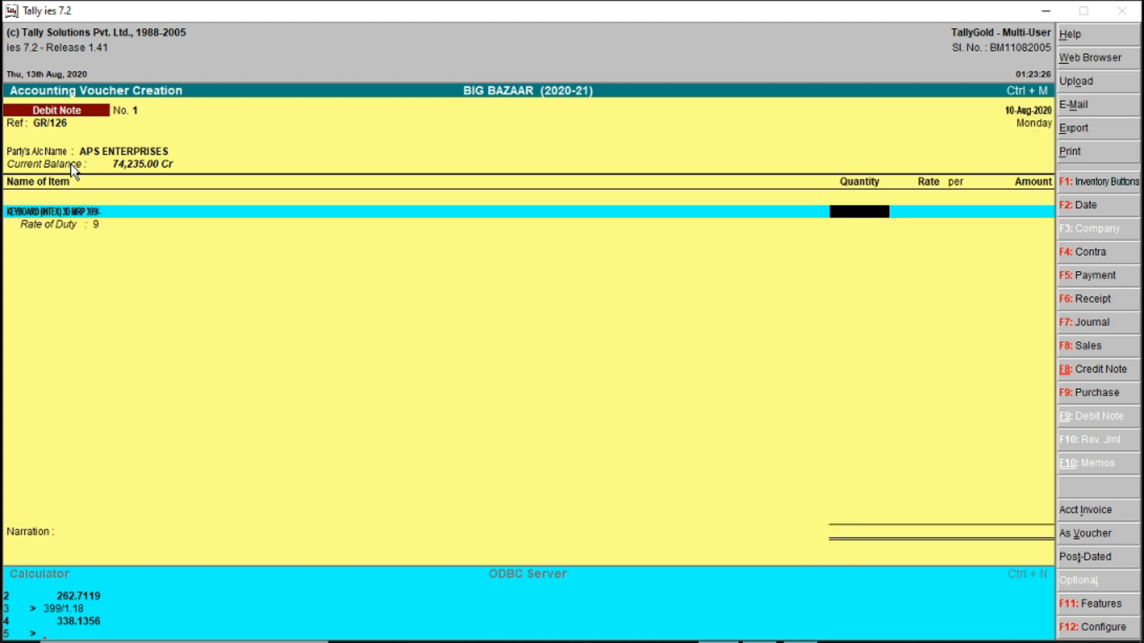
type("2")
key("Return")
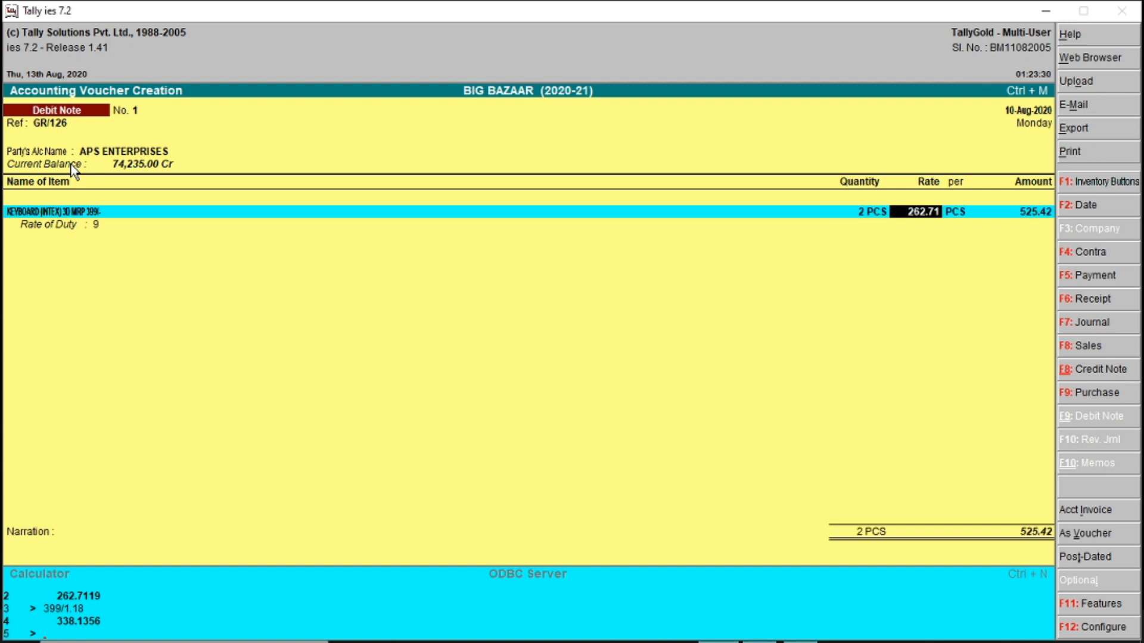
key("Return")
key("Return")
key("Return")
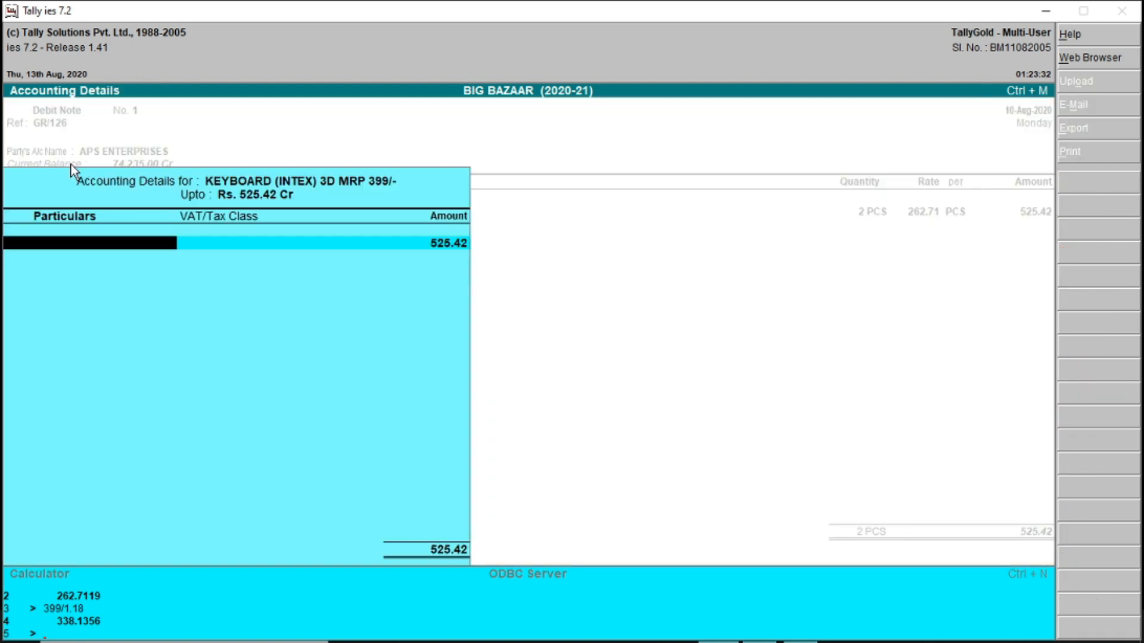
Allocate the returned keyboard item to the PURCHASE 18% ledger
key("Down")
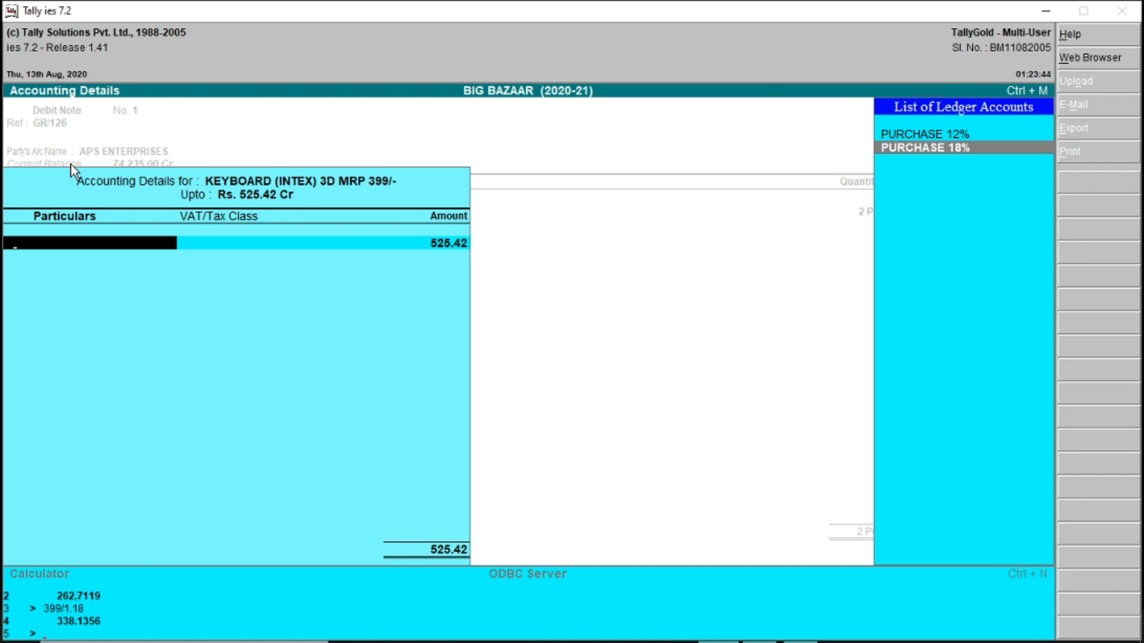
key("Return")
key("Return")
key("Return")
key("Return")
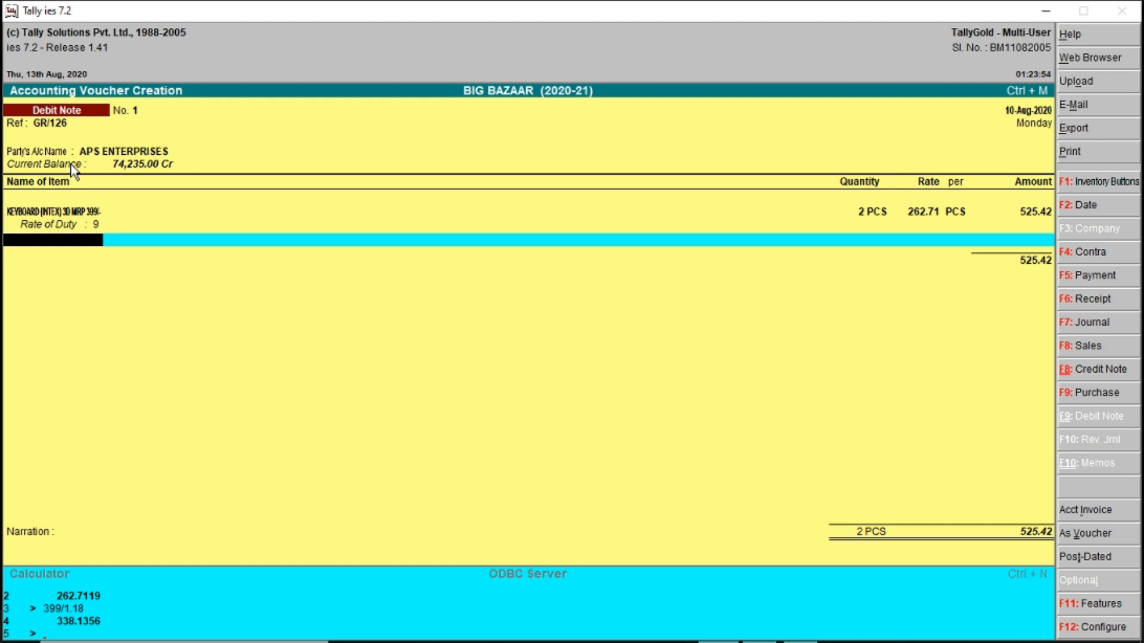
Add the C GST 9% and S GST 9% tax ledgers below the returned item and save the debit note
key("Return")
type("C")
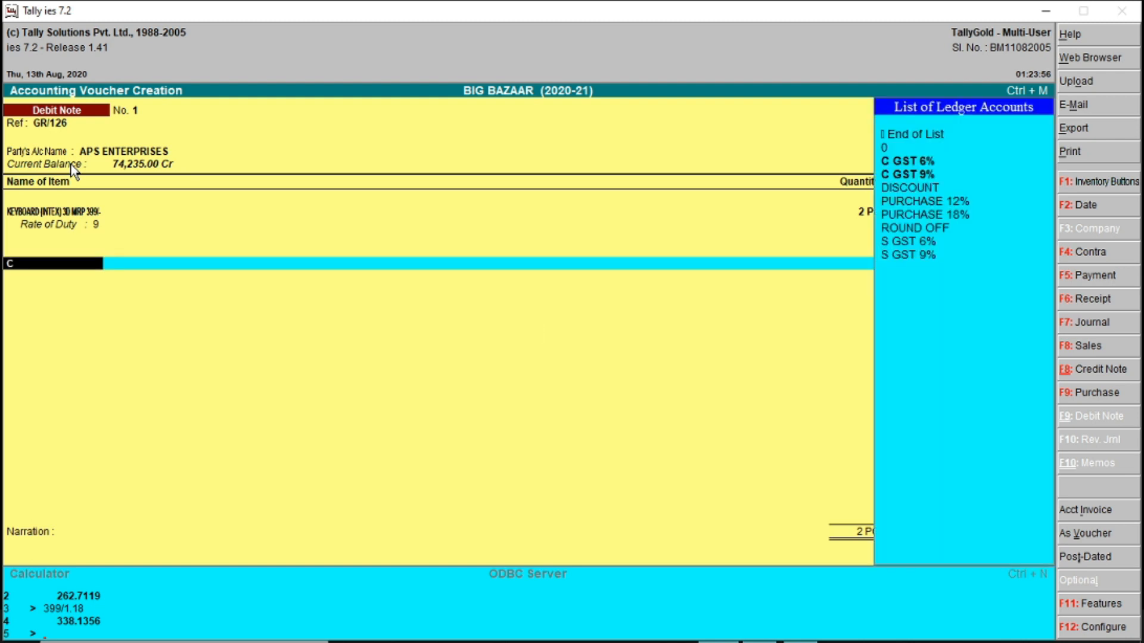
key("Down")
key("Return")
key("Return")
type("S")
key("Down")
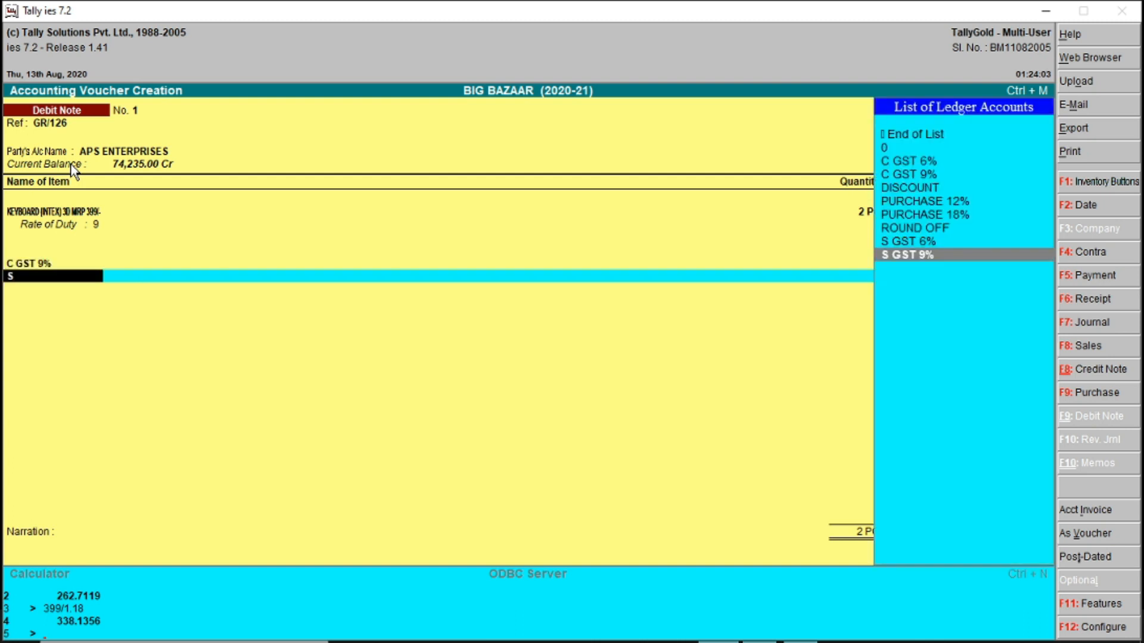
key("Return")
key("Return")
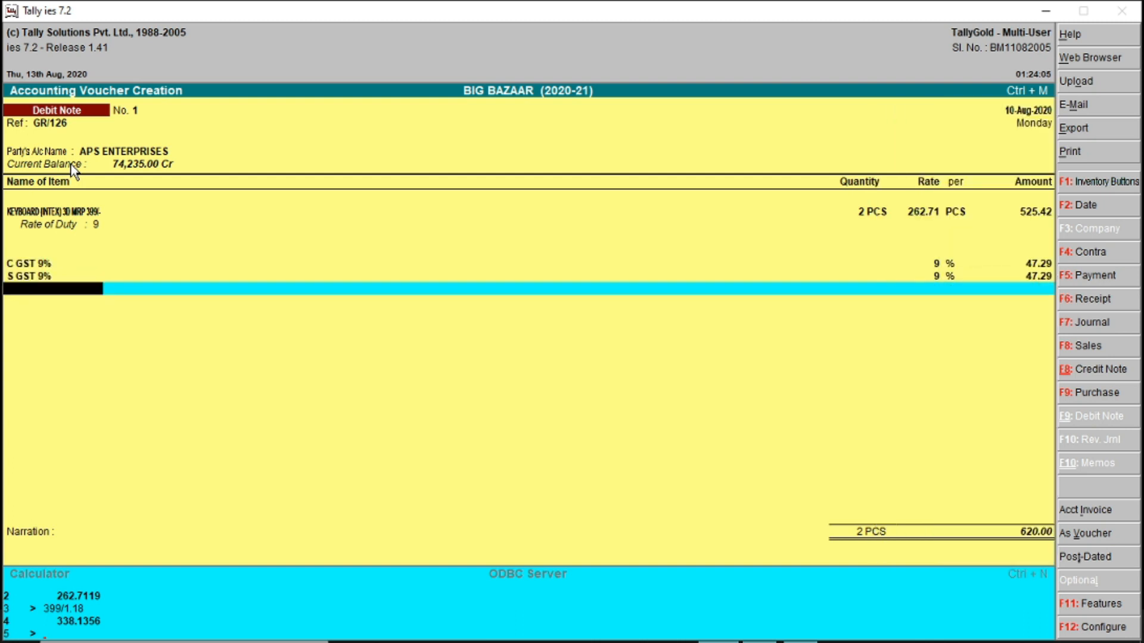
key("Return")
key("Return")
key("Return")
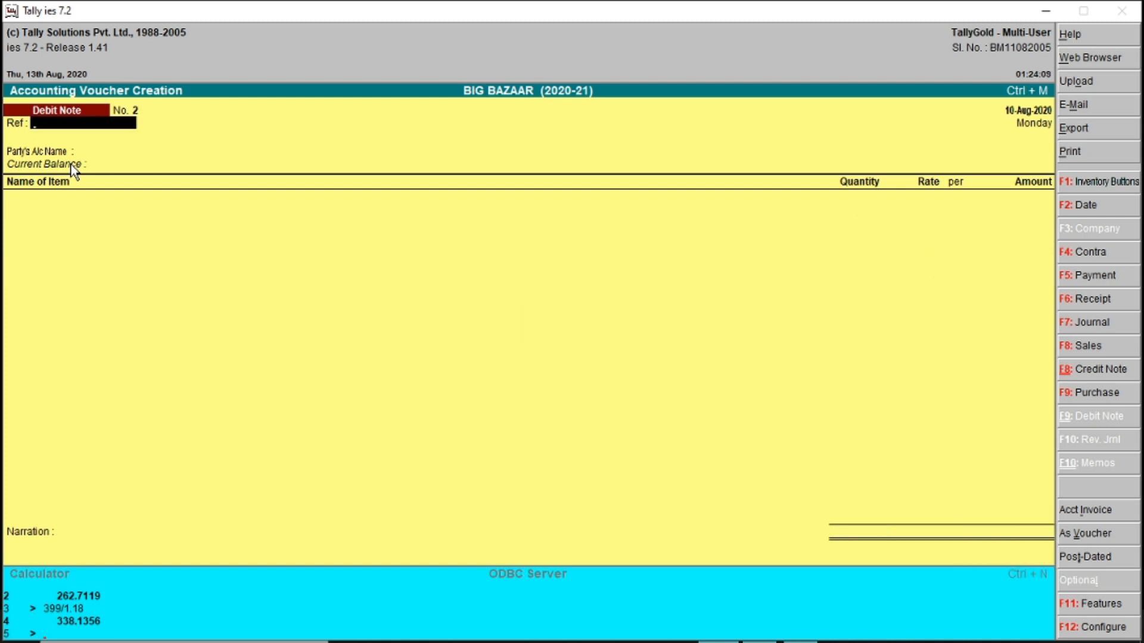
Start a sales voucher of type GST TAX INVOICE with MISTY COMPUTERS as the party account
key("F8")
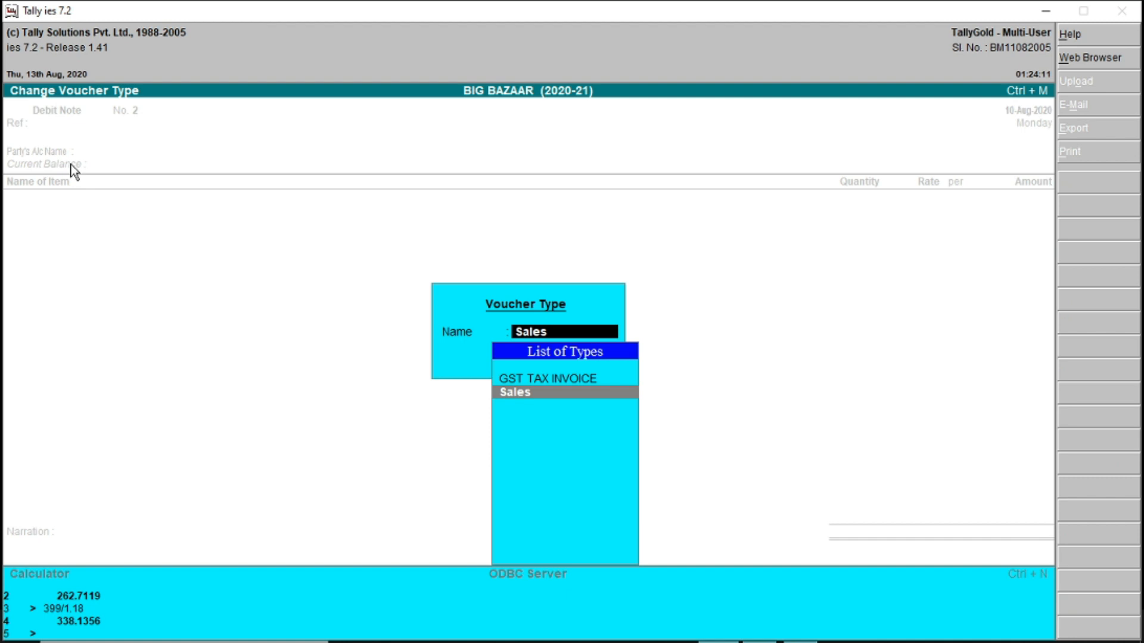
key("Up")
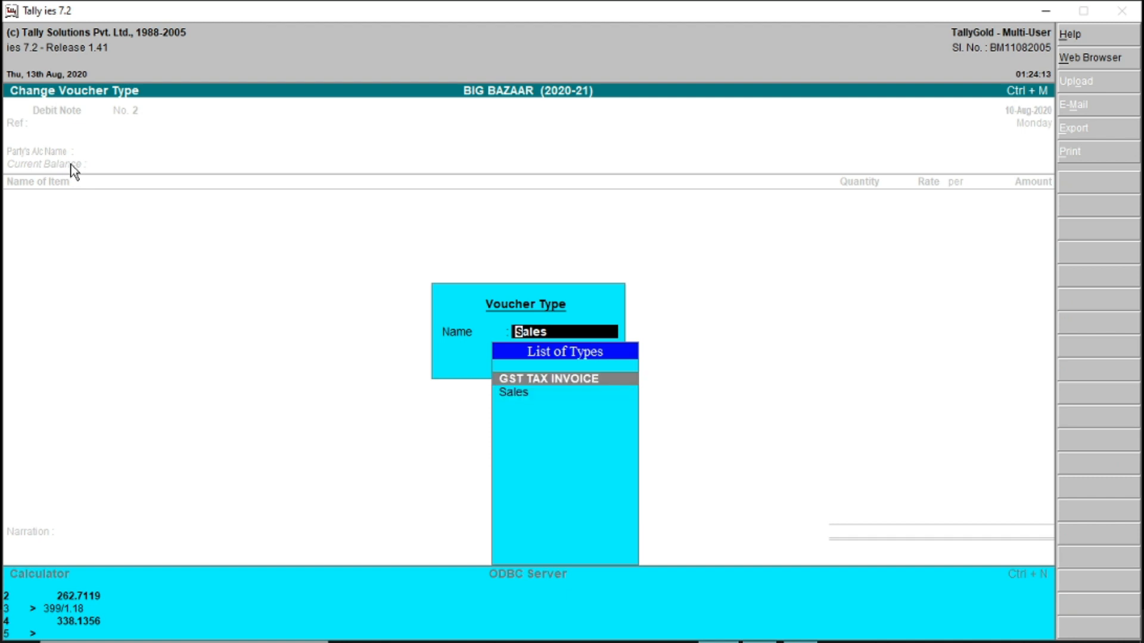
key("Return")
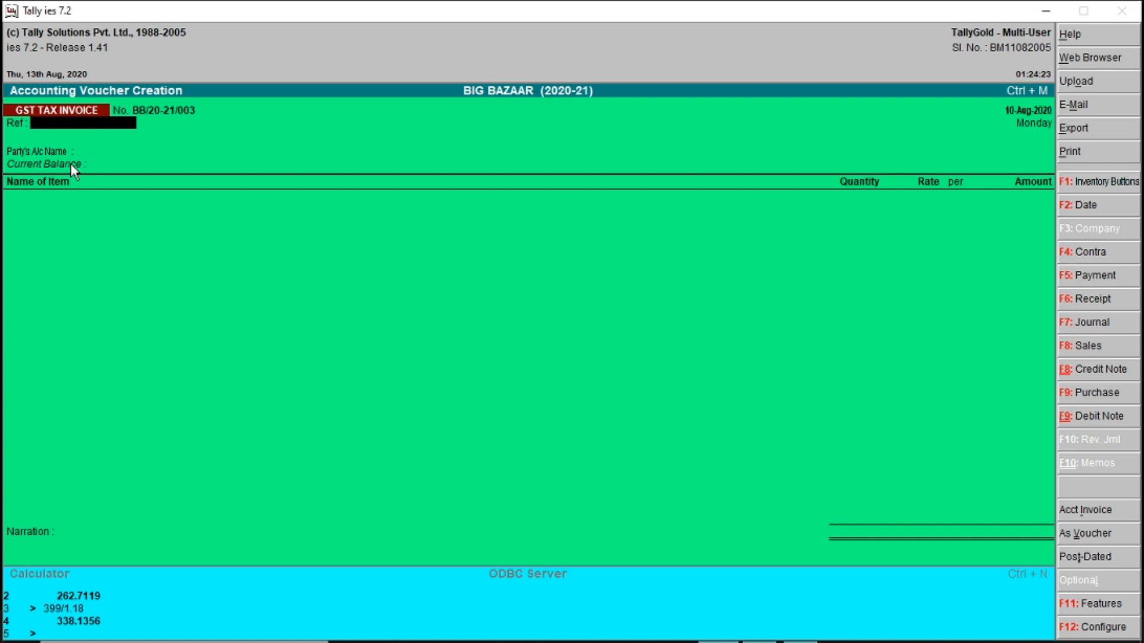
key("Return")
key("Down")
key("Down")
key("Down")
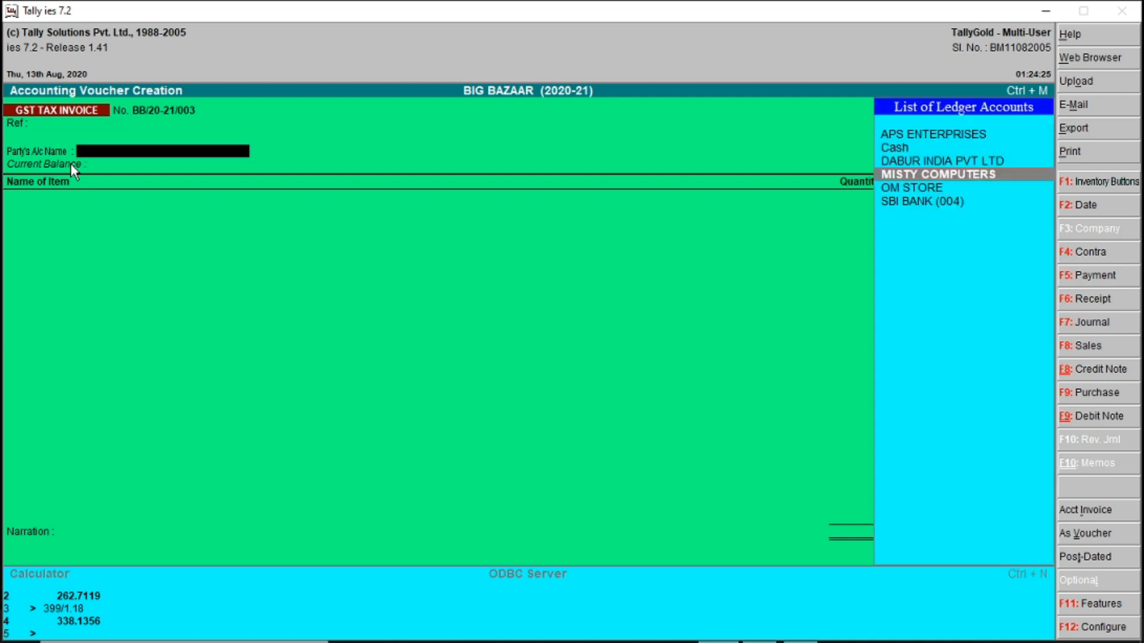
key("Return")
key("ctrl+a")
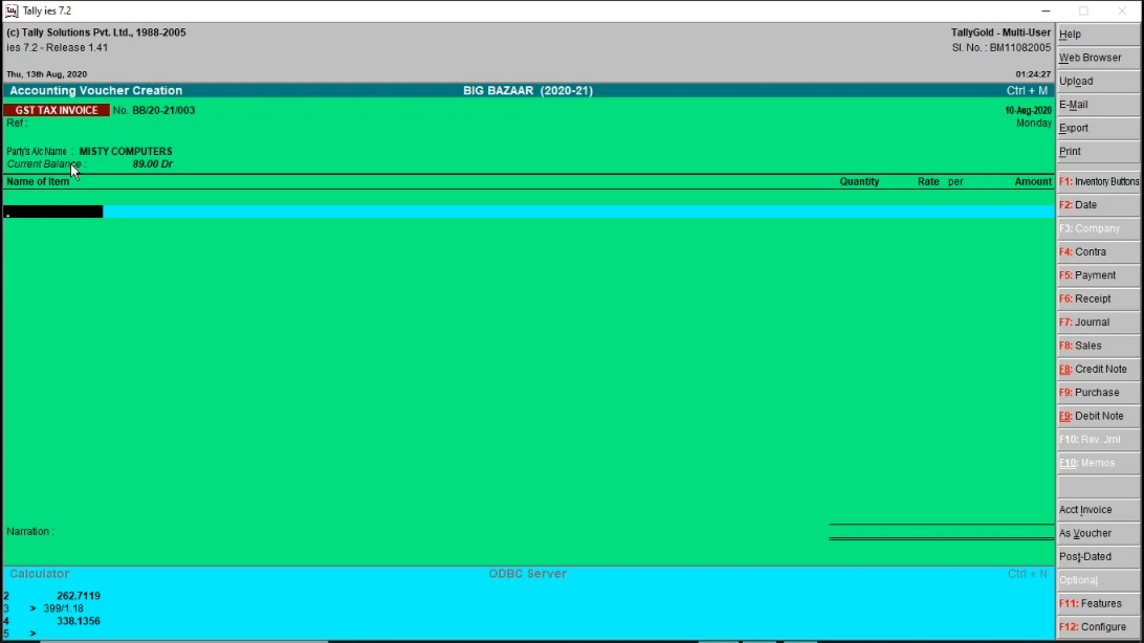
Add KEYBOARD (INTEX) 3D MRP 399/- to the invoice with a quantity of 5 PCS at rate 338.14
key("Down")
key("Down")
key("Down")
key("Up")
key("Down")
key("Down")
key("Up")
key("Return")
type("5")
key("Return")
key("Return")
key("Return")
Change the keyboard item's accounting allocation to the SALE 18% ledger
key("BackSpace")
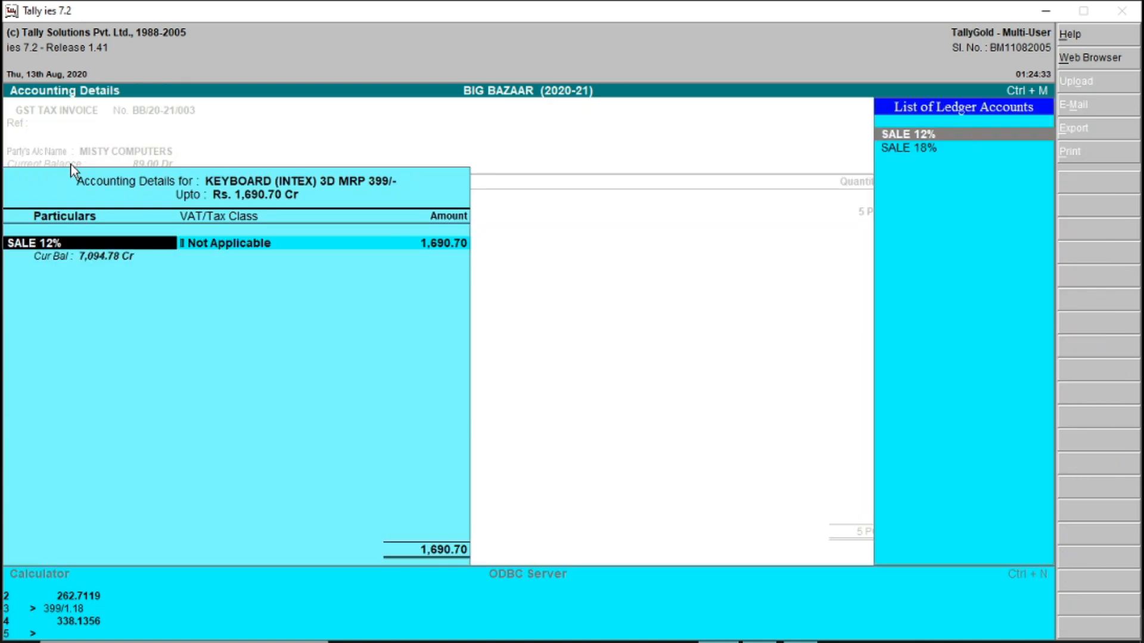
key("Return")
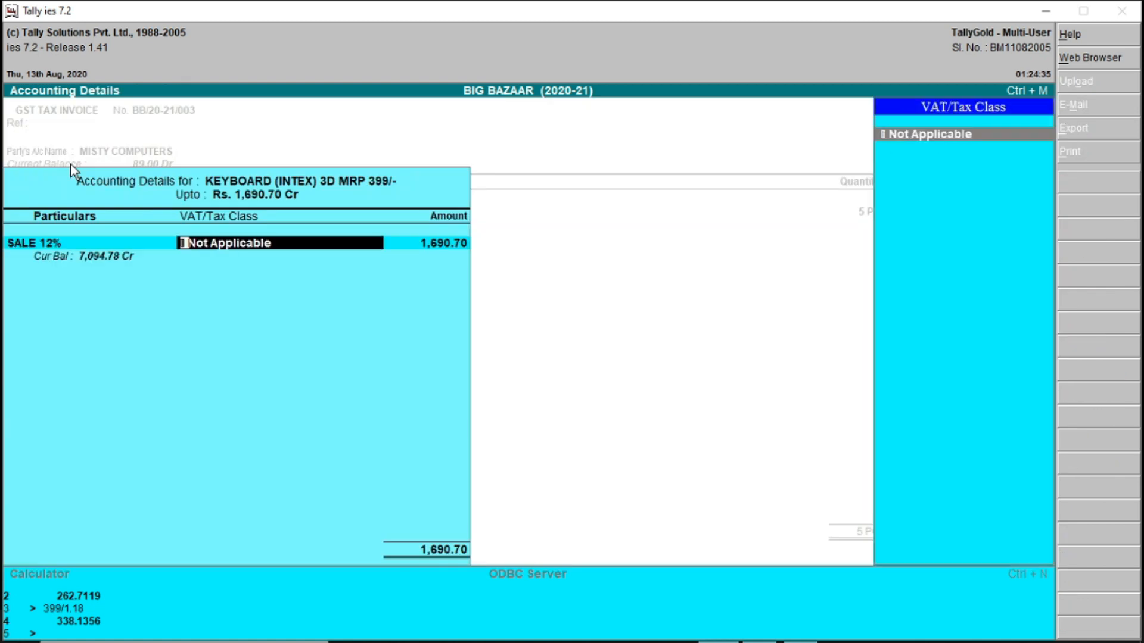
key("BackSpace")
key("Escape")
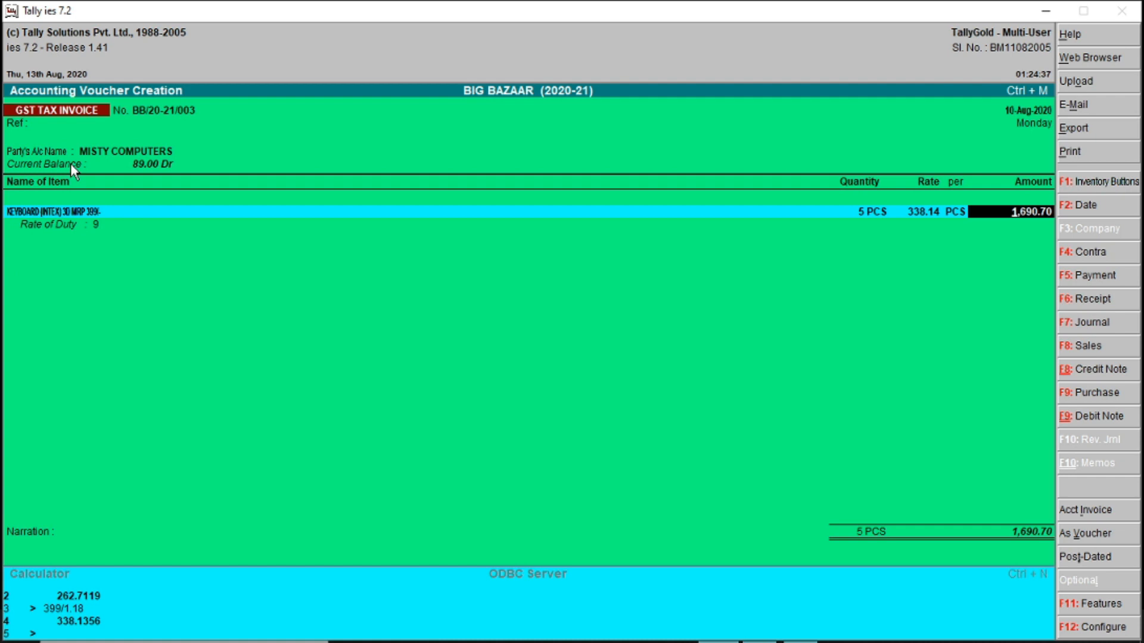
key("Return")
key("Return")
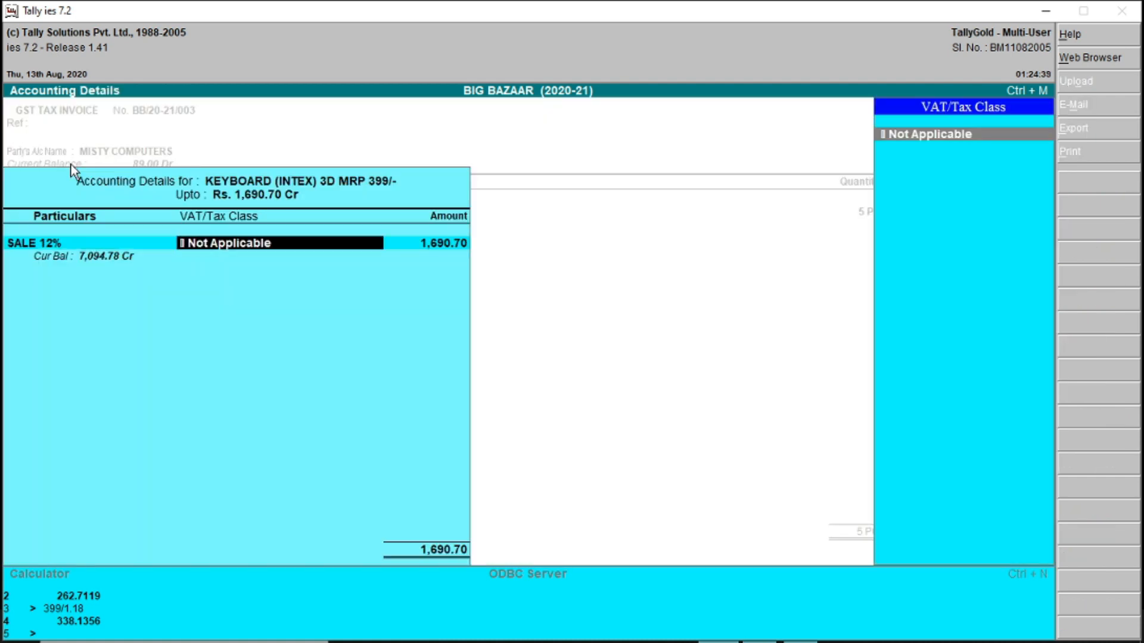
key("BackSpace")
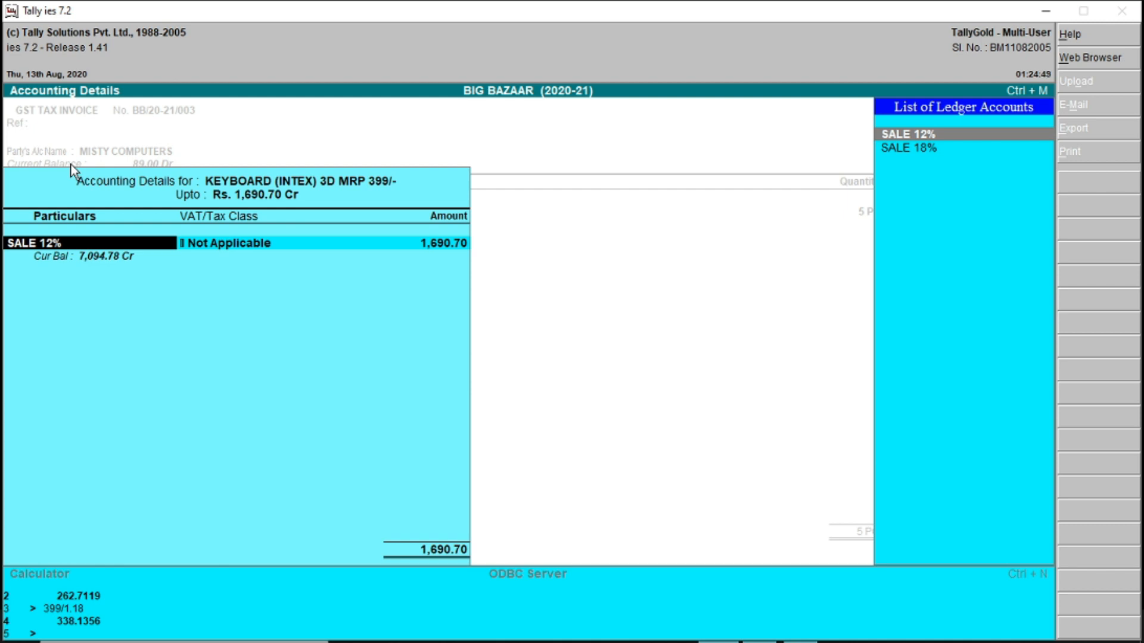
key("Down")
key("Return")
key("Return")
key("Return")
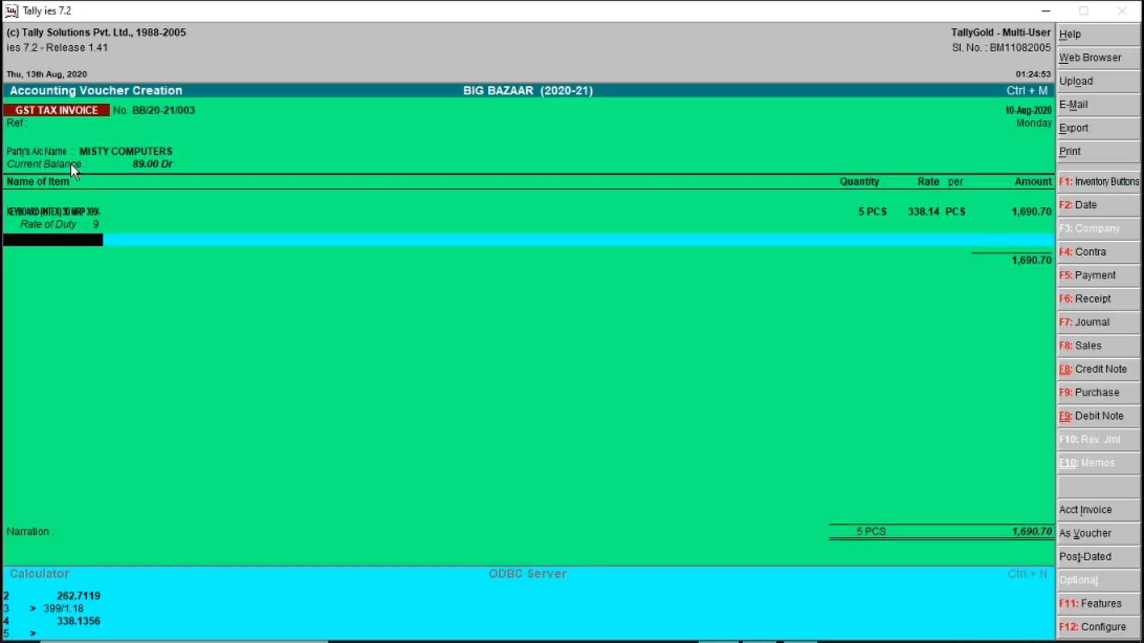
Add LED (INTEX) 21" MRP 6500 to the invoice with a quantity of 3 PCS at rate 5,049.88
key("Down")
key("Down")
key("Down")
key("Down")
key("Return")
type("3")
key("Return")
key("Return")
key("Return")
key("Return")
key("Return")
key("Return")
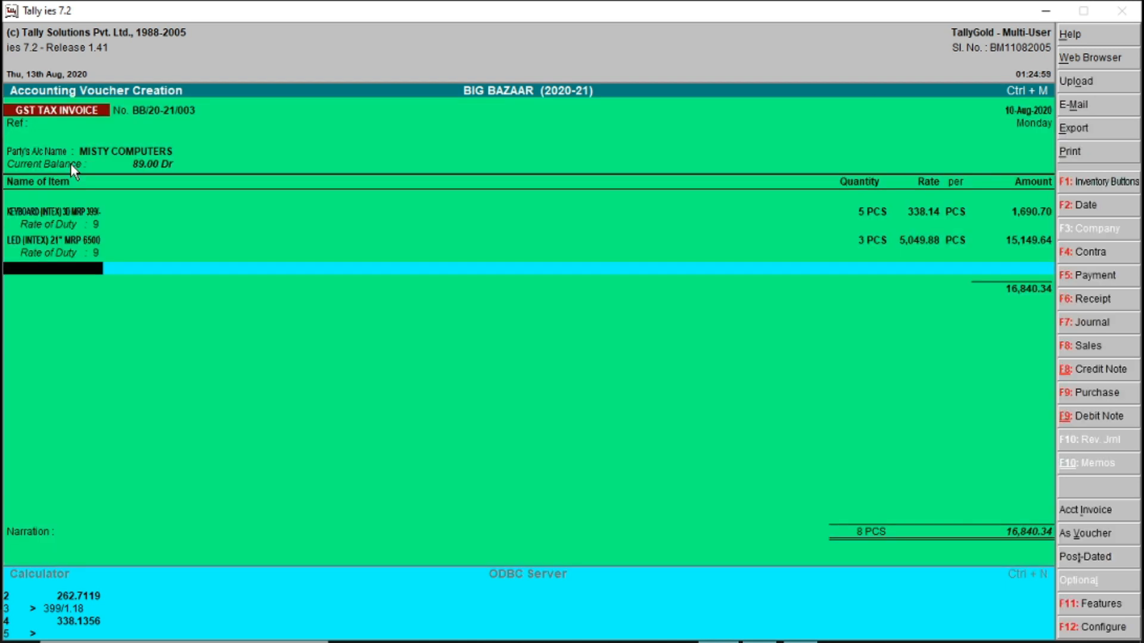
Go back to the keyboard line of the invoice and set its quantity to 1 PCS
key("BackSpace")
key("BackSpace")
key("BackSpace")
key("BackSpace")
key("BackSpace")
key("BackSpace")
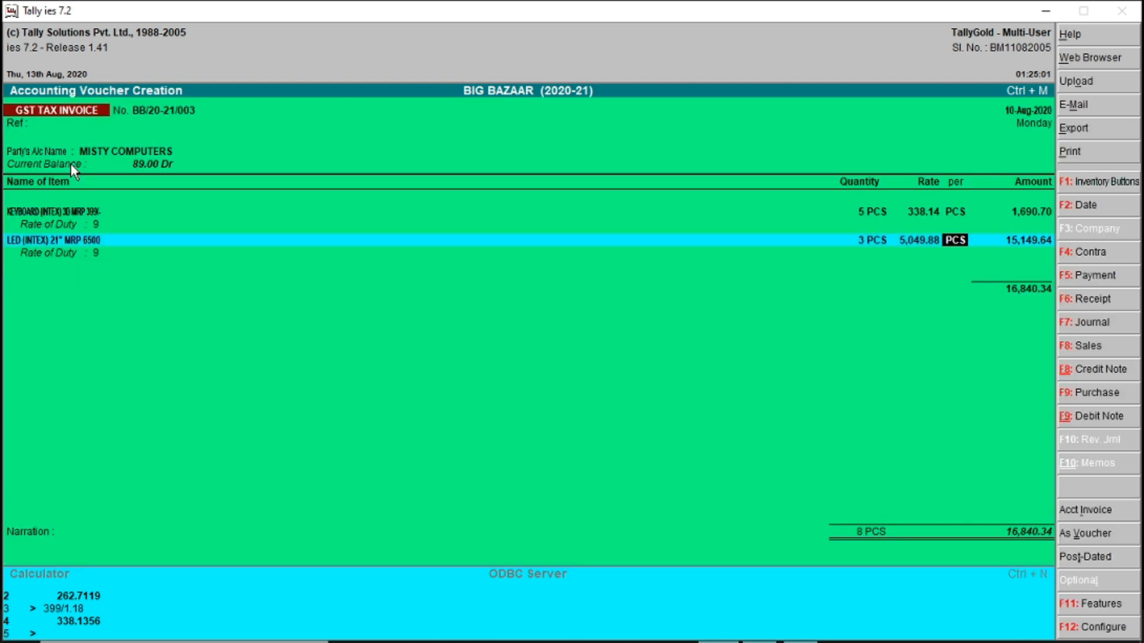
key("BackSpace")
key("BackSpace")
type("4")
key("BackSpace")
type("1")
key("Return")
key("Return")
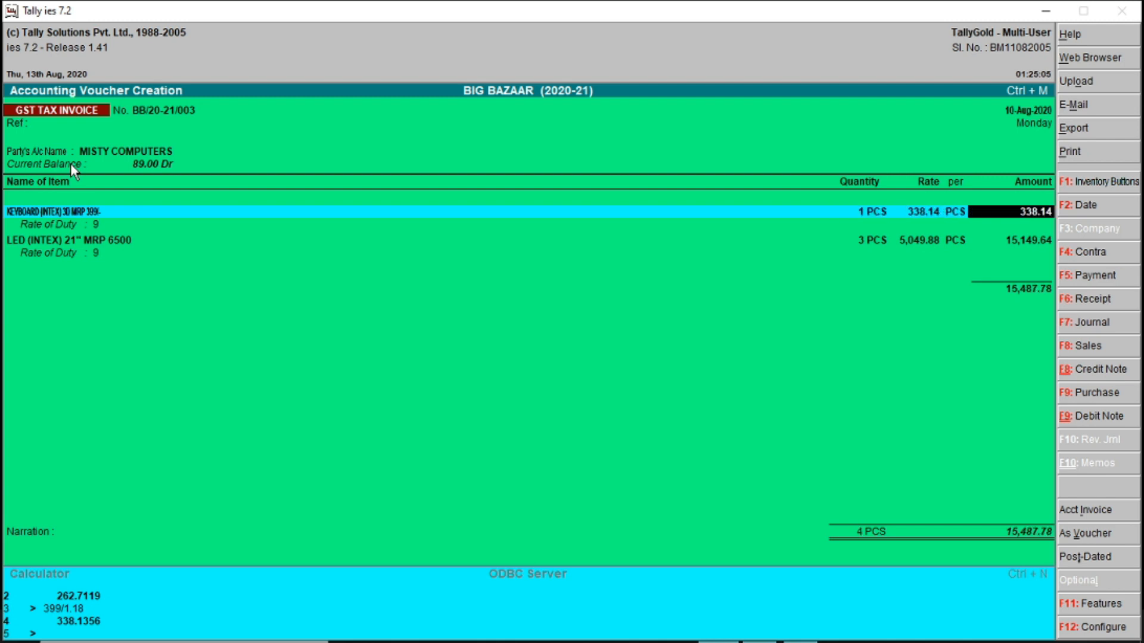
Remove the LED (INTEX) 21" MRP 6500 line from the invoice and end the item list
key("Return")
key("Return")
key("Return")
key("Return")
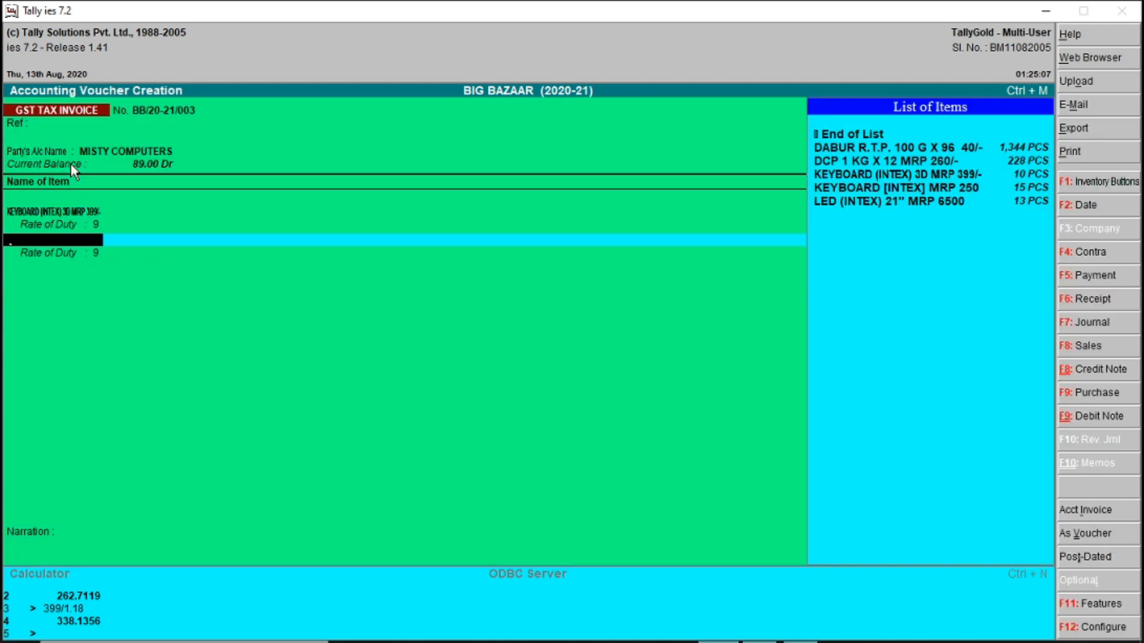
type("C")
key("Return")
key("Return")
Add the C GST 9% and S GST 9% tax ledgers to the invoice below the keyboard item
type("C")
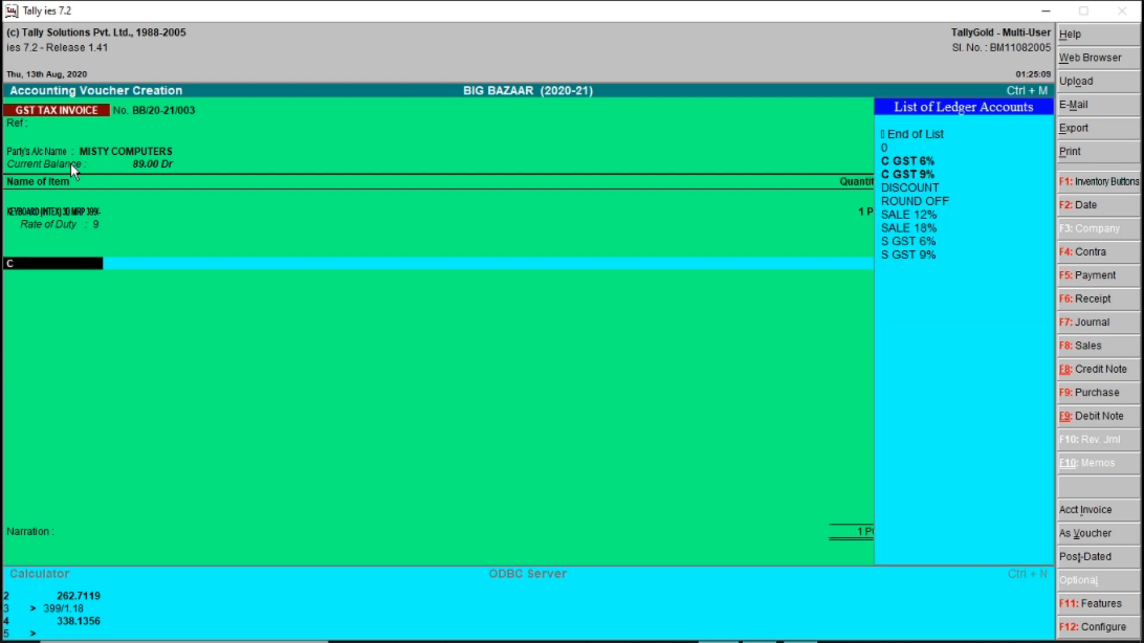
key("Down")
key("Return")
key("Return")
type("S")
key("Down")
key("Down")
key("Down")
key("Return")
key("Return")
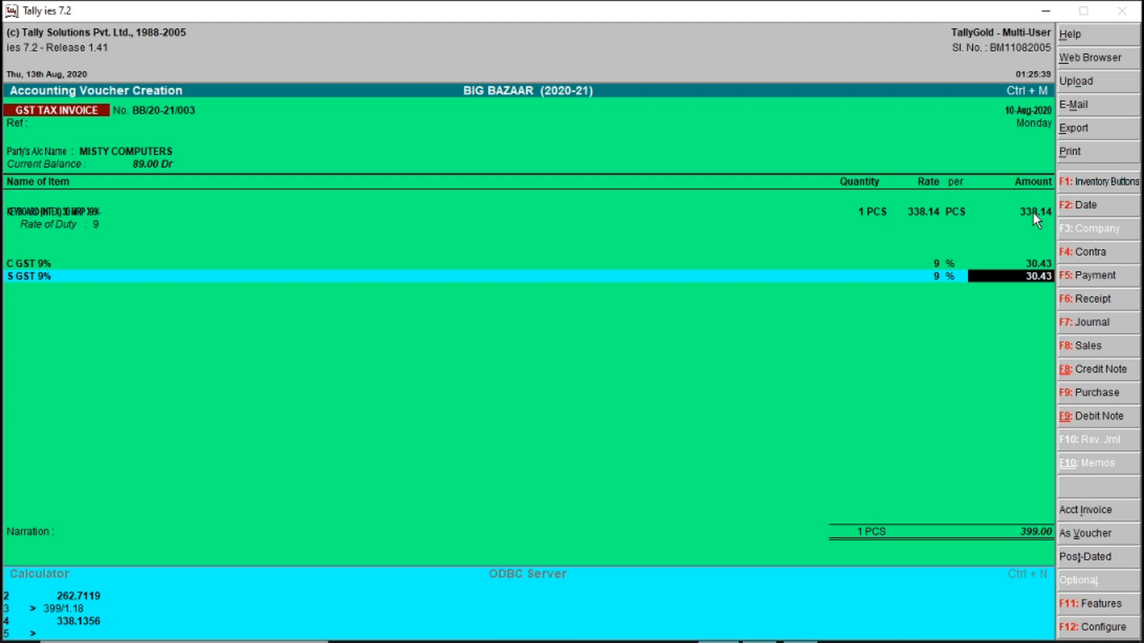
Enable the separate discount column for invoices in the company features
key("F11")
key("Down")
key("Down")
key("Down")
key("Down")
type("y")
key("Return")
key("ctrl+a")
key("Return")
key("Return")
key("ctrl+a")
Set the invoice's keyboard quantity to 3 PCS and keep its allocation to the SALE 18% ledger
key("Return")
key("Return")
key("Return")
key("Return")
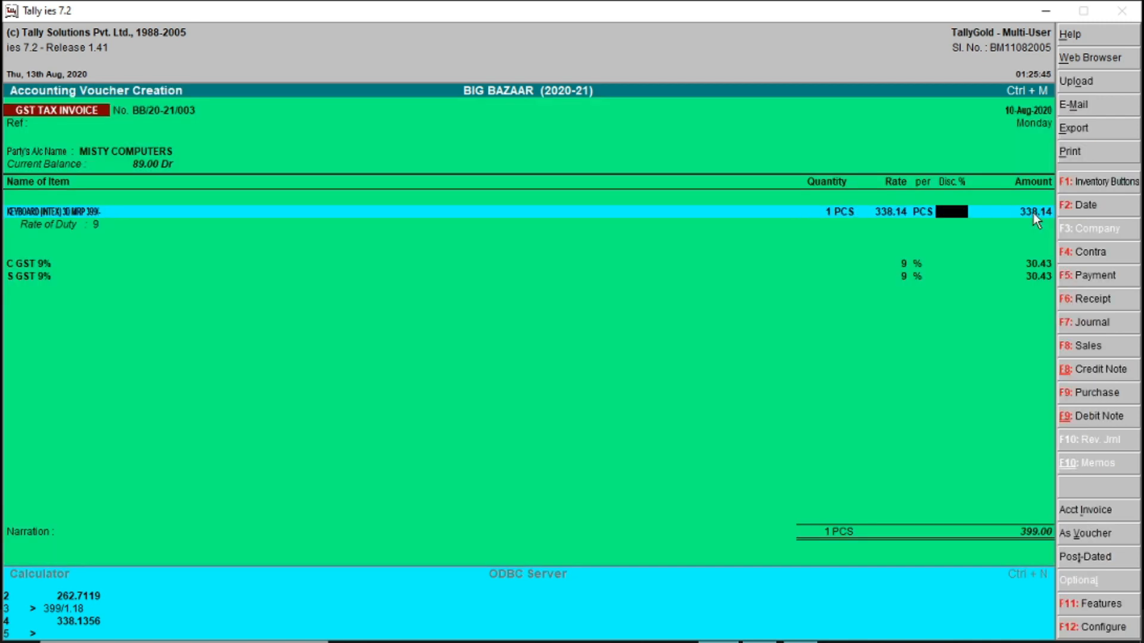
key("BackSpace")
key("BackSpace")
type("3")
key("Return")
key("Return")
key("Return")
key("Return")
key("Return")
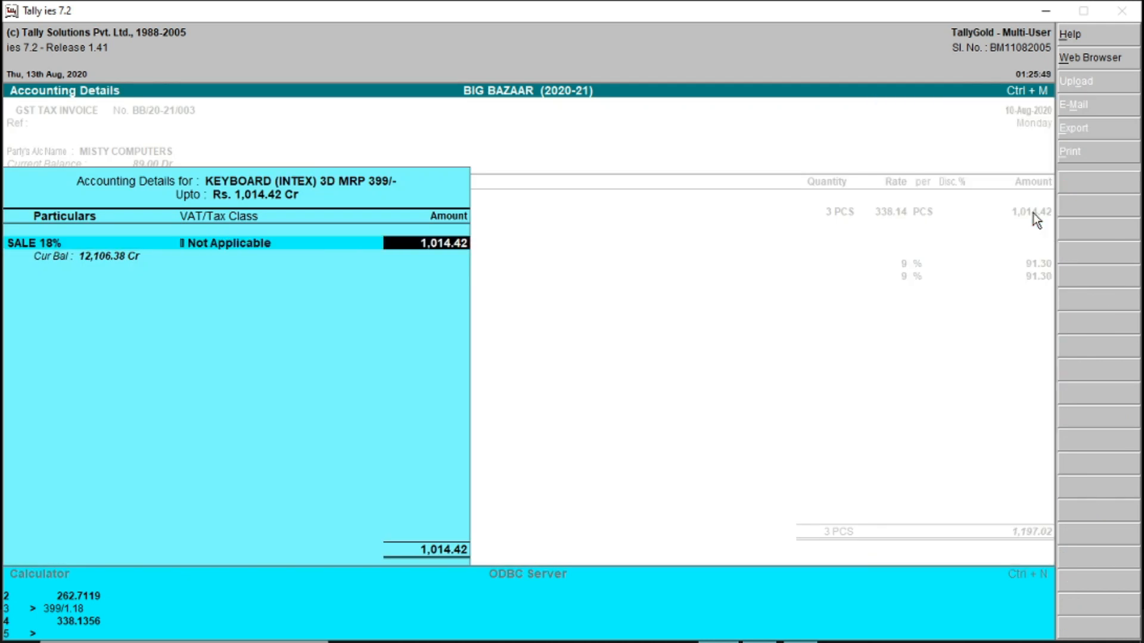
key("Return")
Add LED (INTEX) 21" MRP 6500 to the invoice with a quantity of 3 PCS at rate 5,049.88
key("Down")
key("Down")
key("Down")
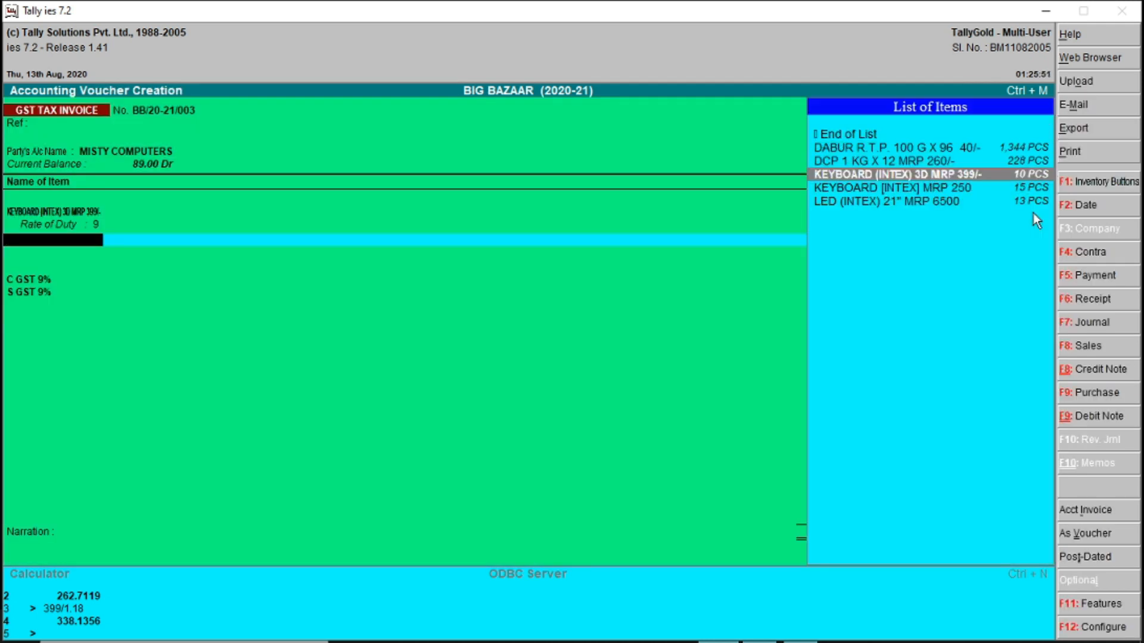
key("Down")
key("Down")
key("Return")
type("3")
key("Return")
key("Return")
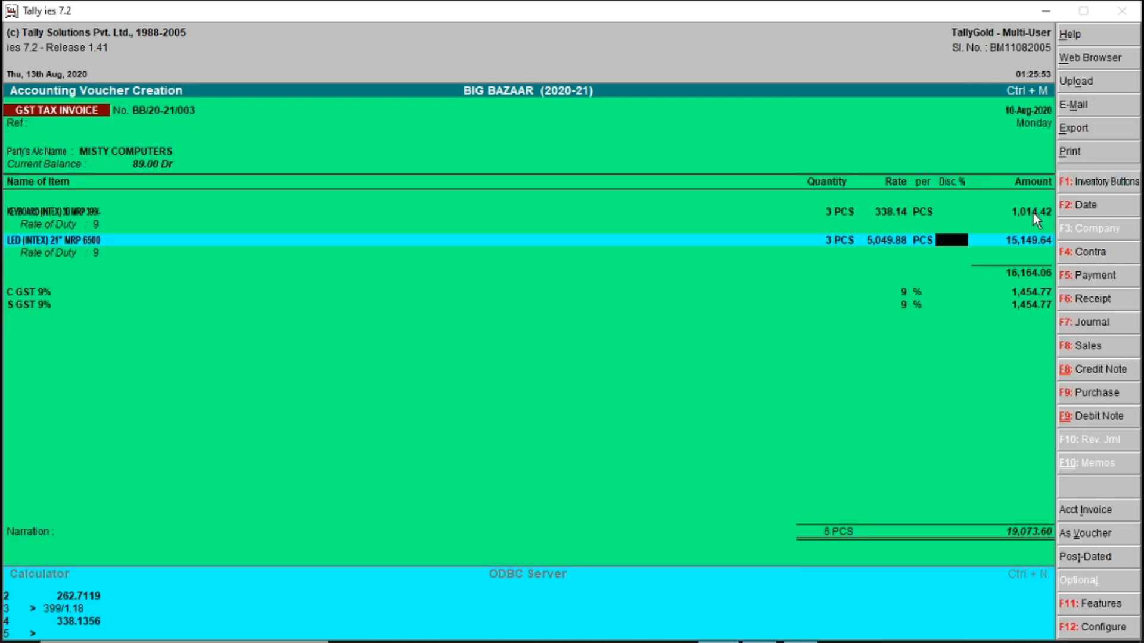
Apply a 3% discount to both the keyboard and LED lines, keeping the LED allocated to SALE 18%
key("Up")
type("3")
key("Return")
key("Return")
key("Return")
key("Return")
key("Return")
key("Return")
type("3")
key("Return")
key("Return")
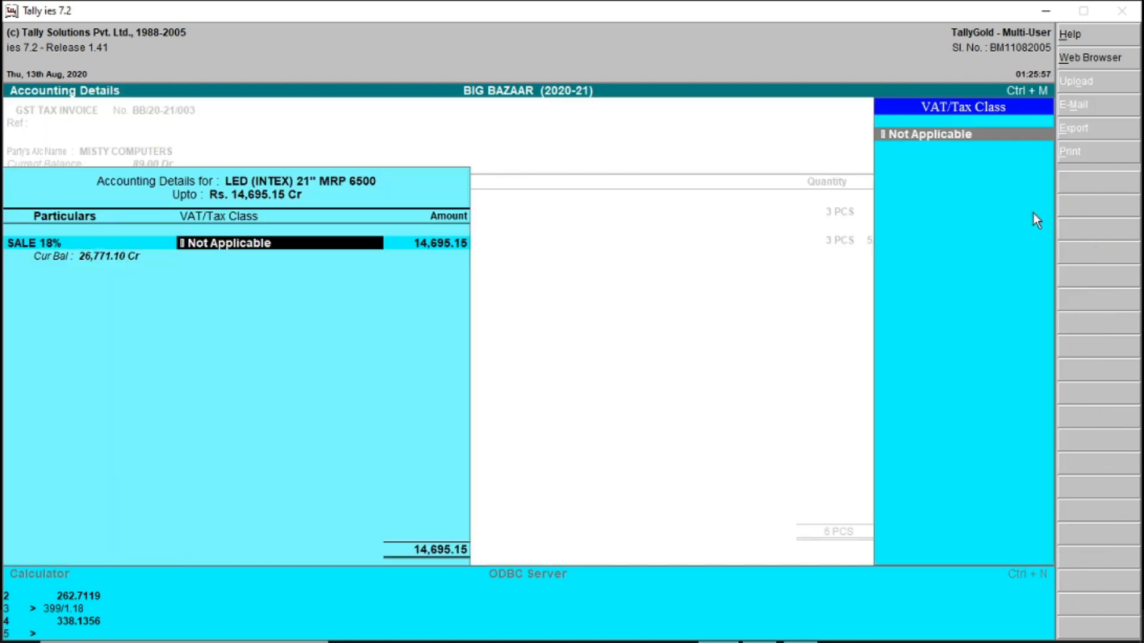
key("Return")
key("Return")
Add the ROUND OFF ledger to the invoice with an amount of (-)0.38
key("Return")
key("Return")
key("Return")
key("Return")
key("Return")
key("Return")
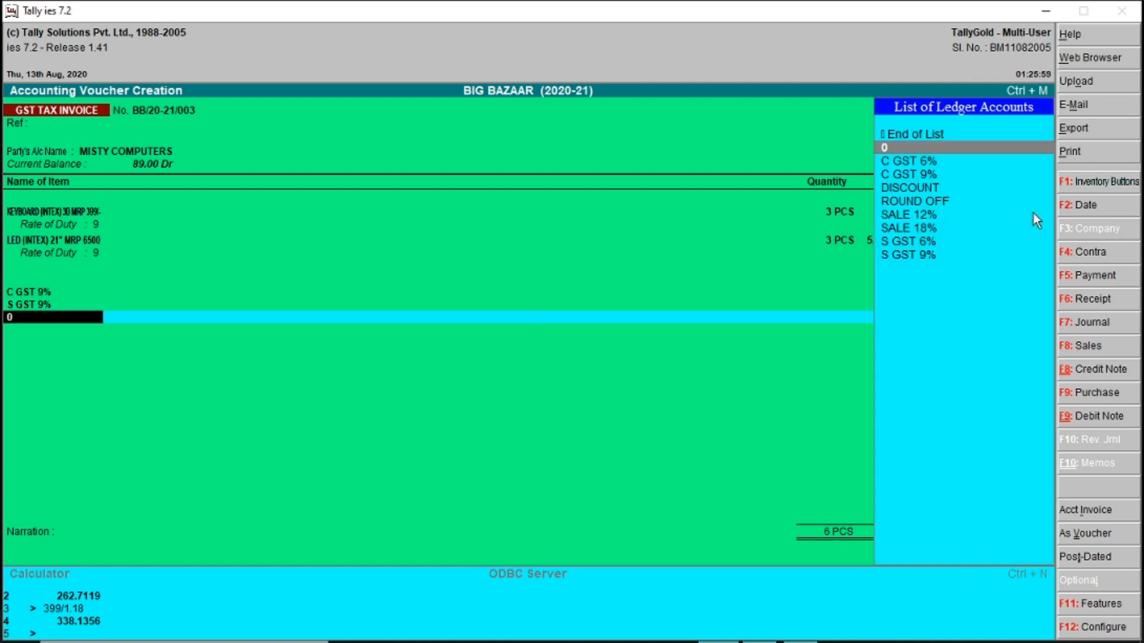
type("r")
key("Return")
key("Return")
type("-)0.38")
key("Return")
key("Return")
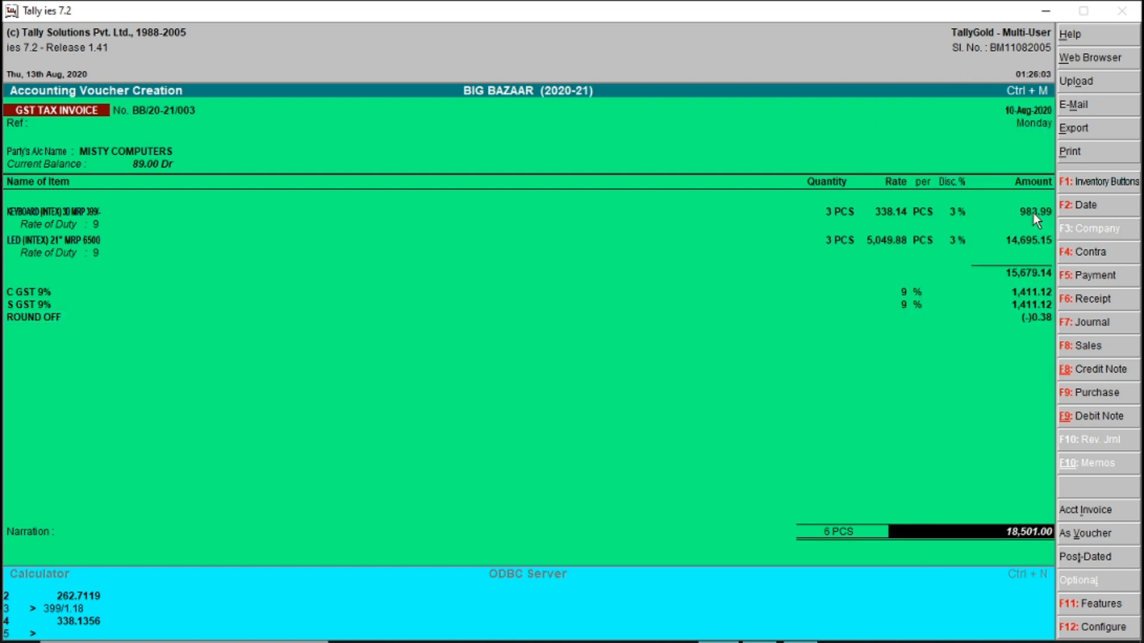
Save the GST tax invoice and decline printing it
key("Return")
key("Return")
key("Return")
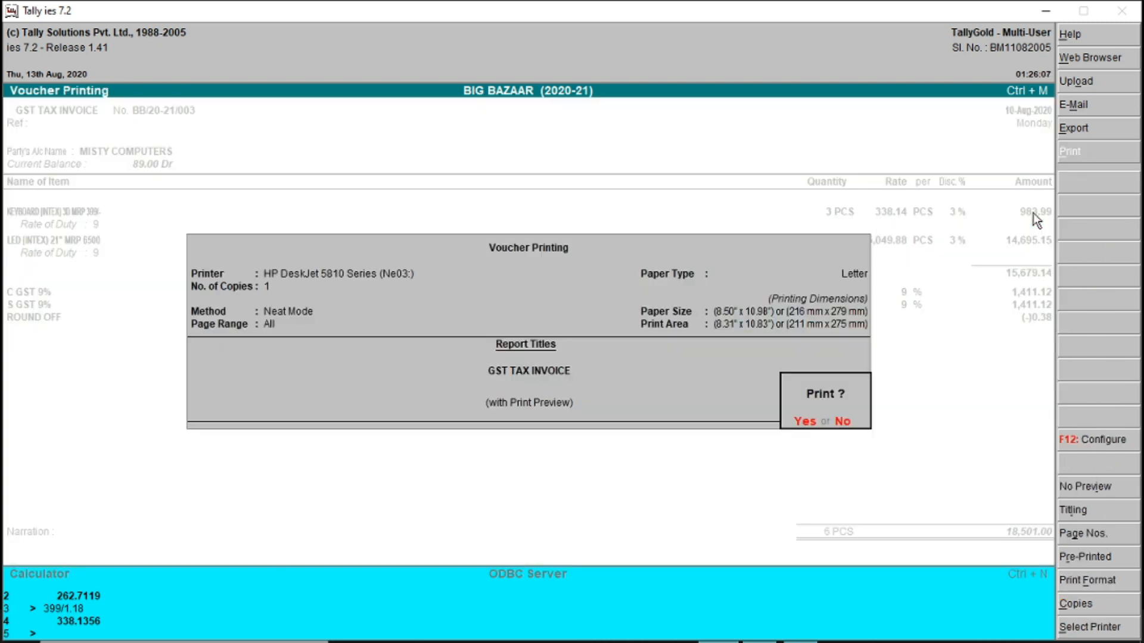
key("n")
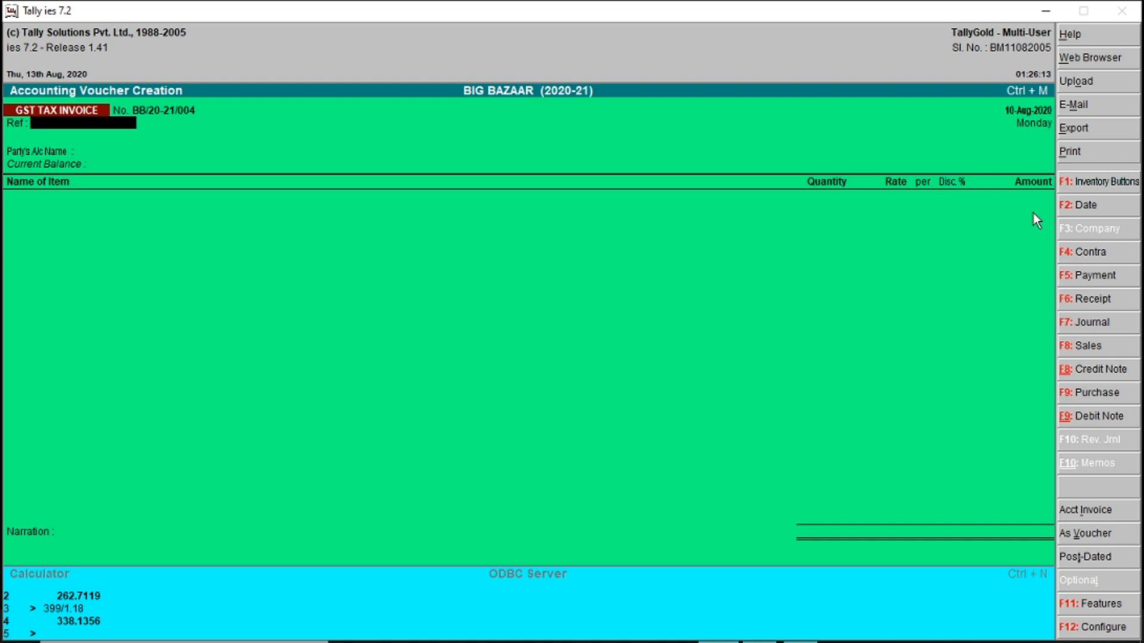
Start a Credit Note voucher with MISTY COMPUTERS as the party account
key("ctrl+F8")
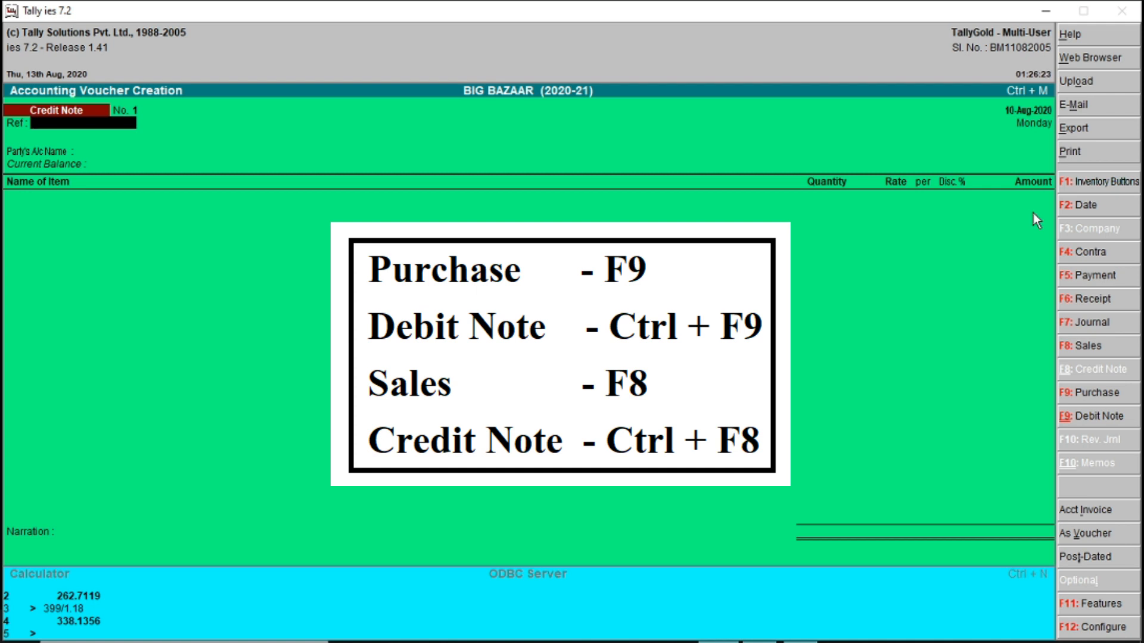
key("Return")
key("Down")
key("Down")
key("Down")
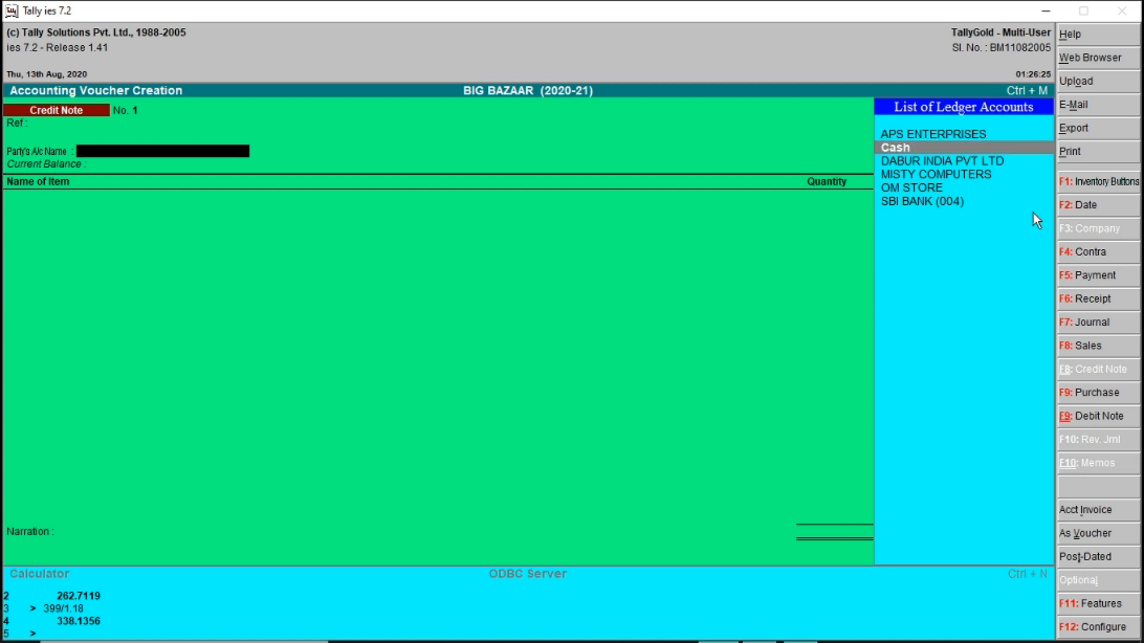
key("Return")
key("ctrl+a")
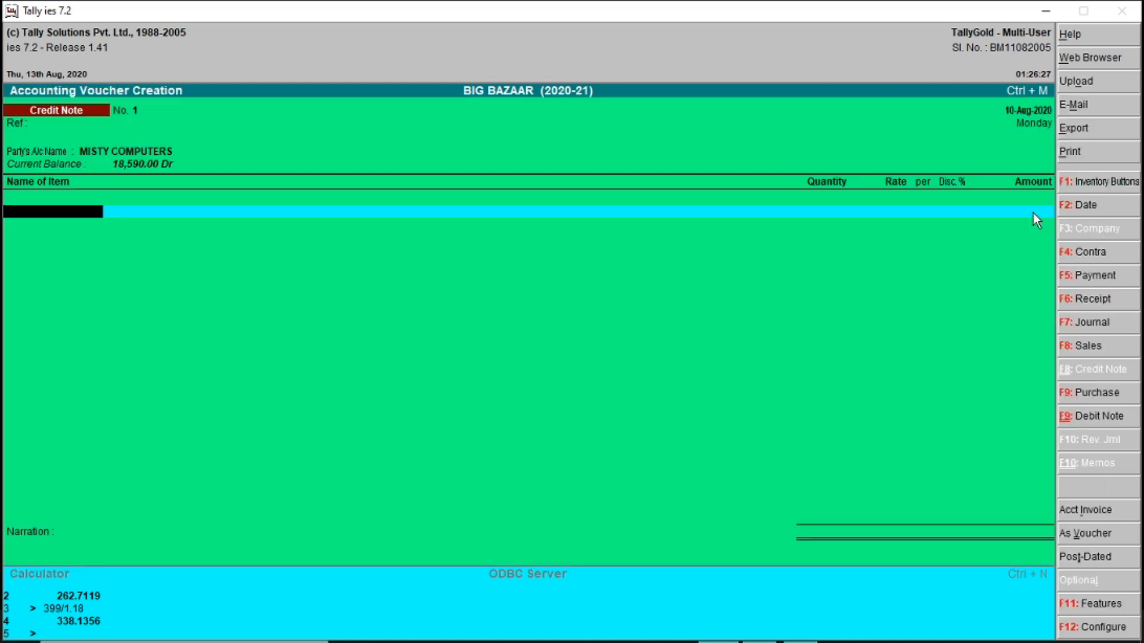
Add KEYBOARD (INTEX) 3D MRP 399/- to the credit note with a quantity of 1 PCS at rate 338.14
key("Down")
key("Down")
key("Down")
key("Down")
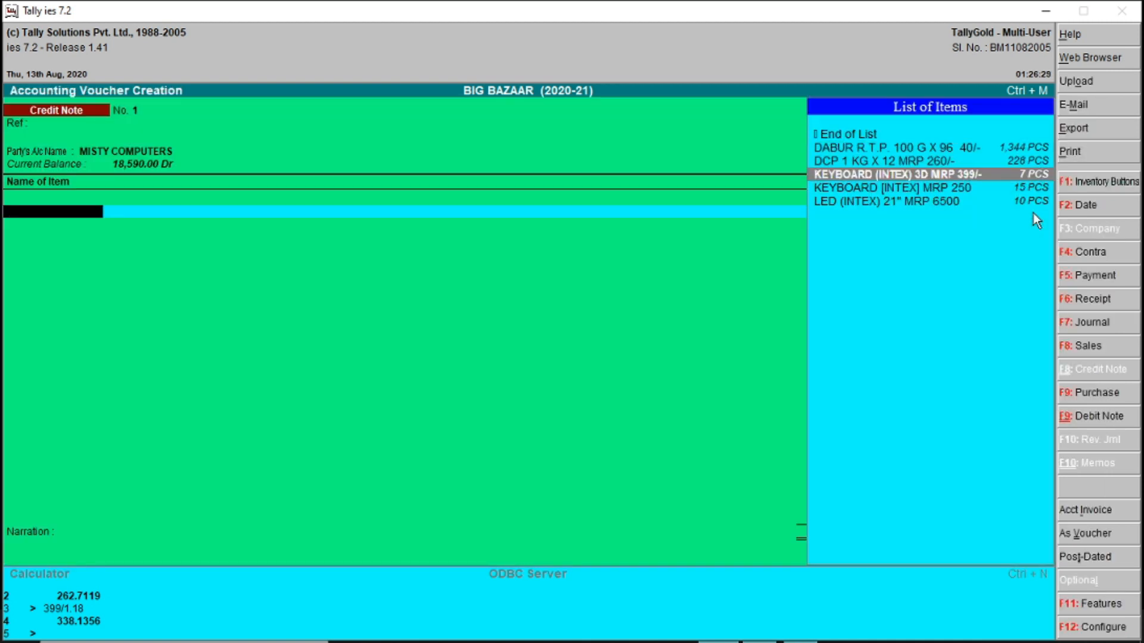
key("Return")
type("1")
key("Return")
key("Return")
key("Return")
key("Return")
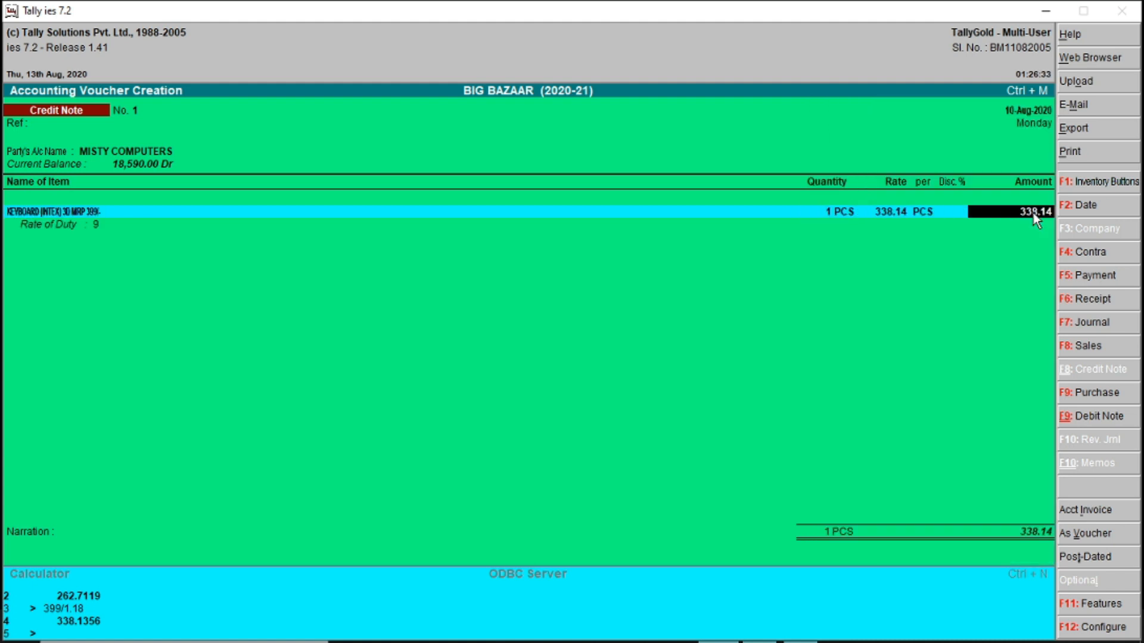
Apply a 3% discount to the credit note's keyboard line and allocate it to the SALE 12% ledger
key("Return")
key("Return")
key("ctrl+a")
key("BackSpace")
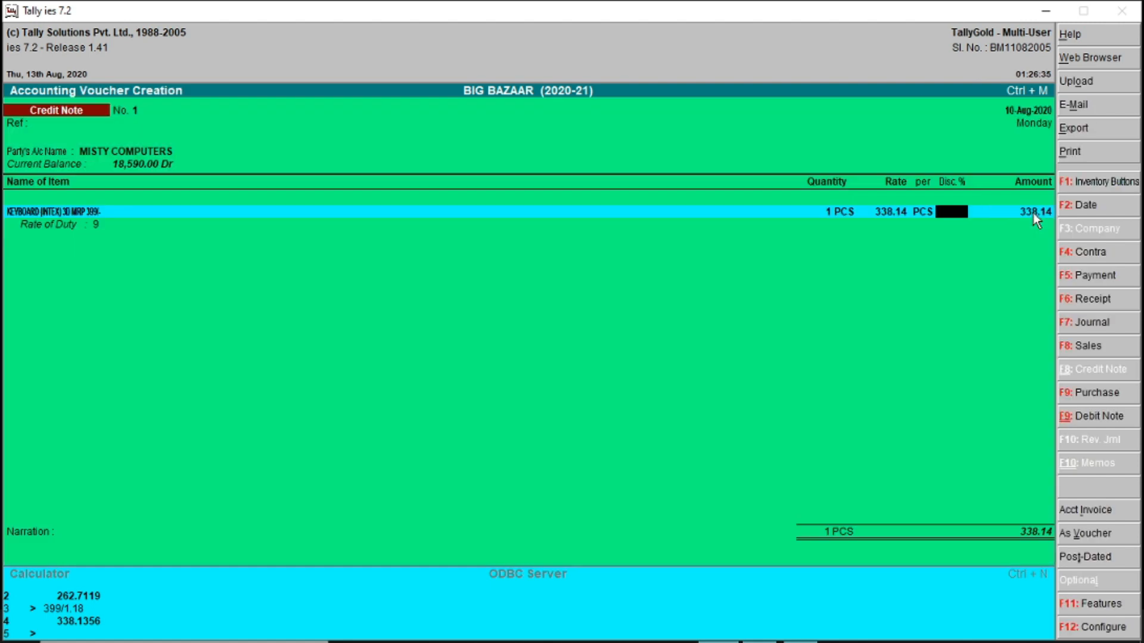
key("Return")
key("Return")
key("Return")
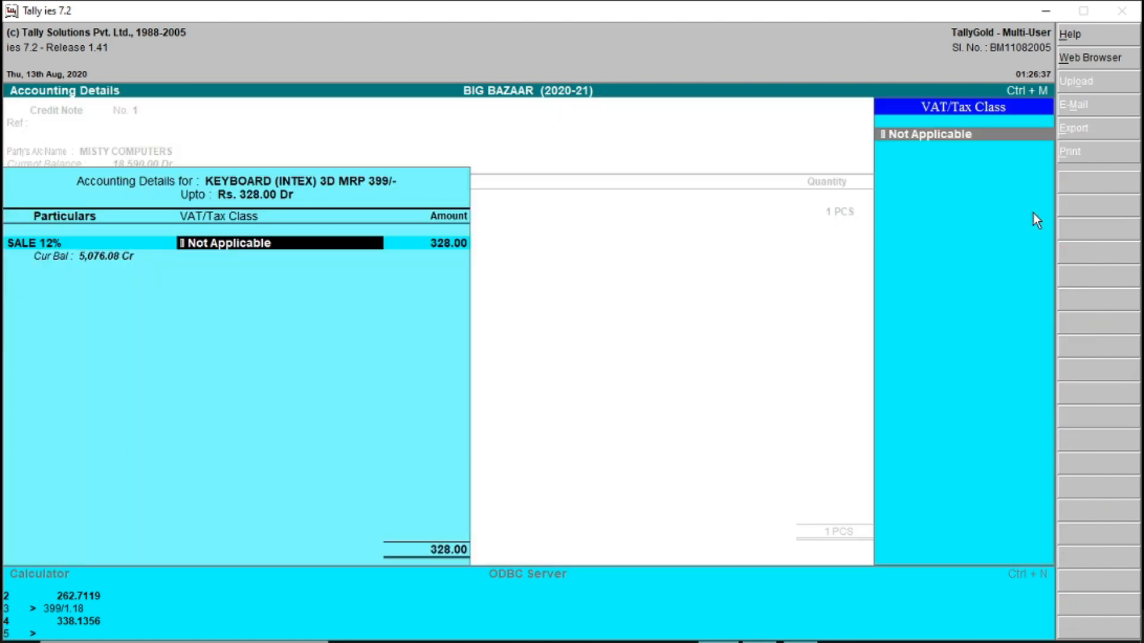
key("Return")
key("Return")
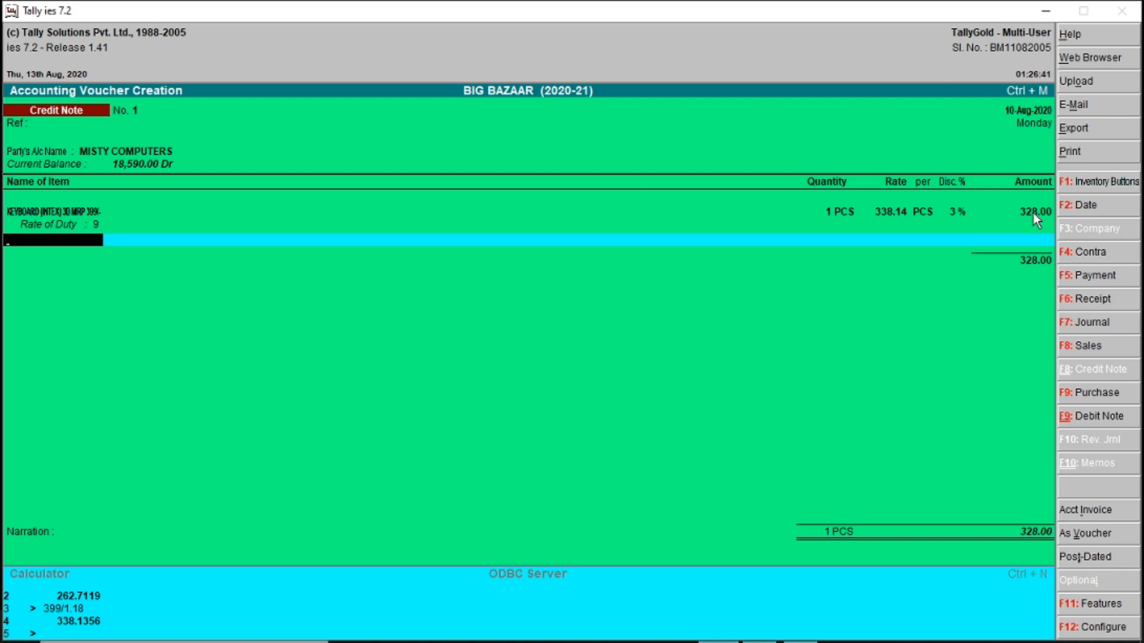
End the item list and add the C GST 9% and S GST 9% ledgers to the credit note
key("Return")
type("C")
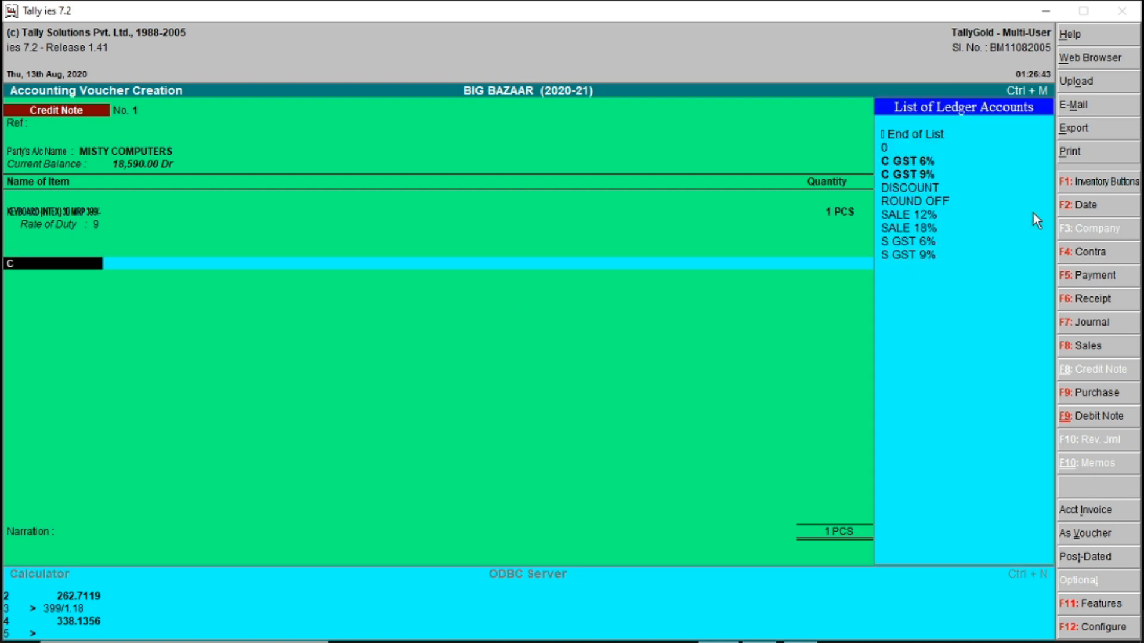
key("Down")
key("Return")
key("Return")
type("S")
key("Down")
key("Down")
key("Up")
key("Up")
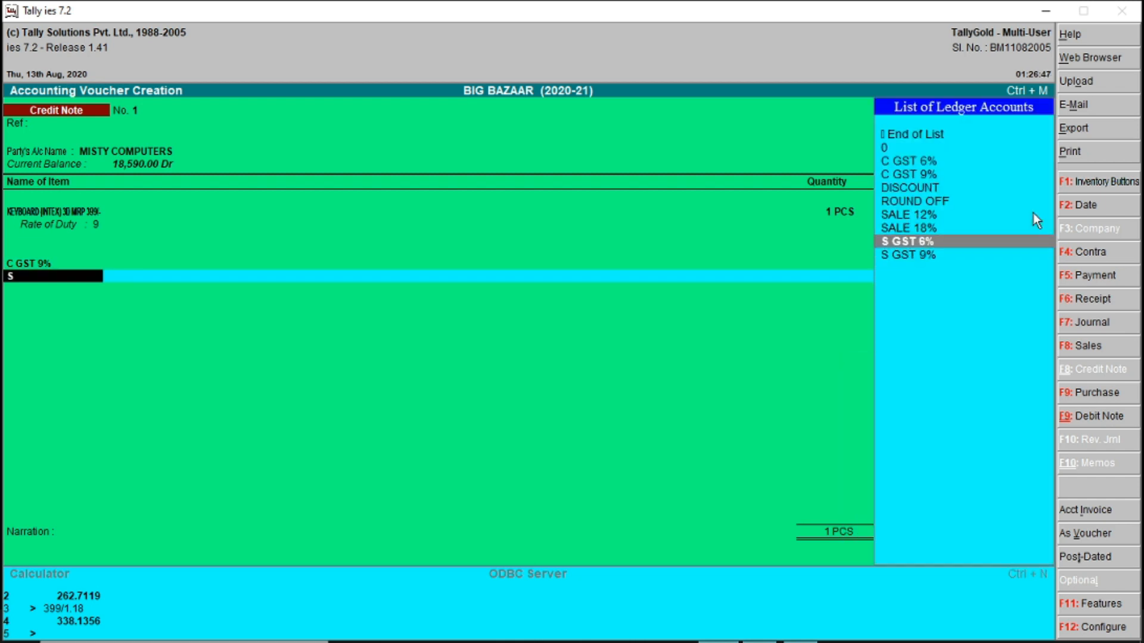
key("Down")
key("Return")
key("Return")
Add the ROUND OFF ledger to the credit note and save the voucher
key("Return")
type("R")
key("Return")
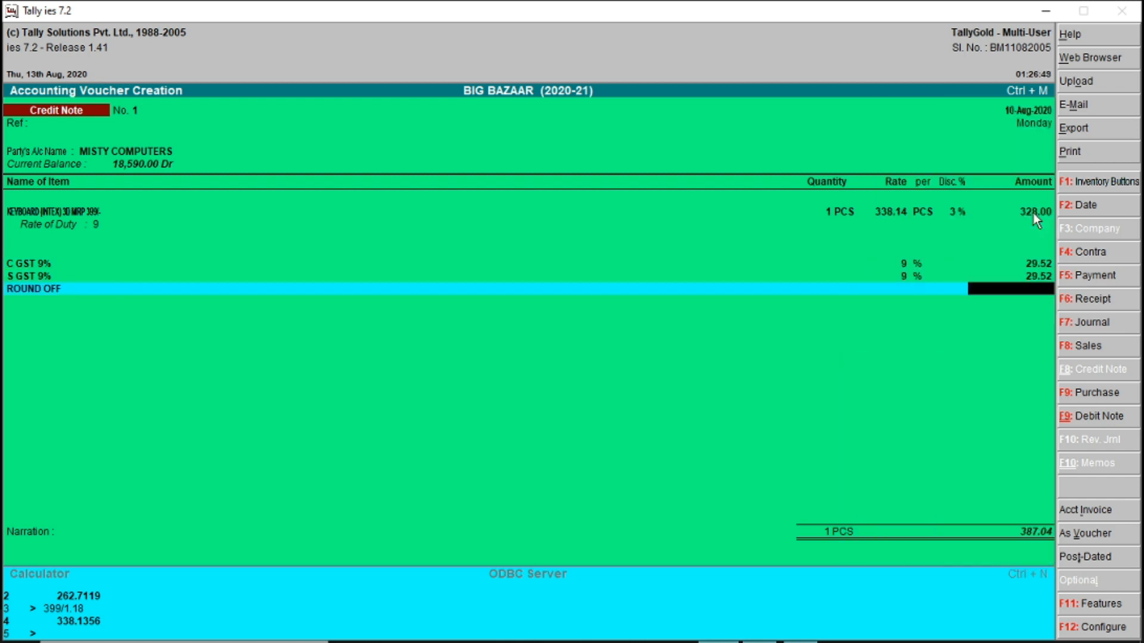
key("Return")
key("Return")
key("Return")
key("Return")
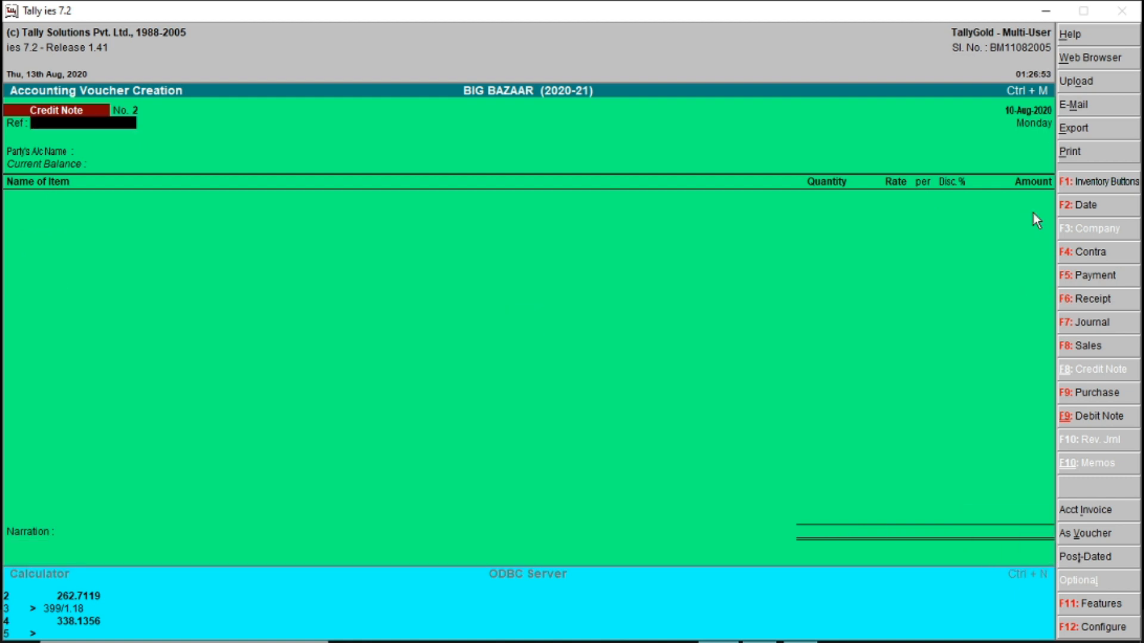
Leave voucher entry and open the Balance Sheet report
key("Escape")
key("Escape")
key("Escape")
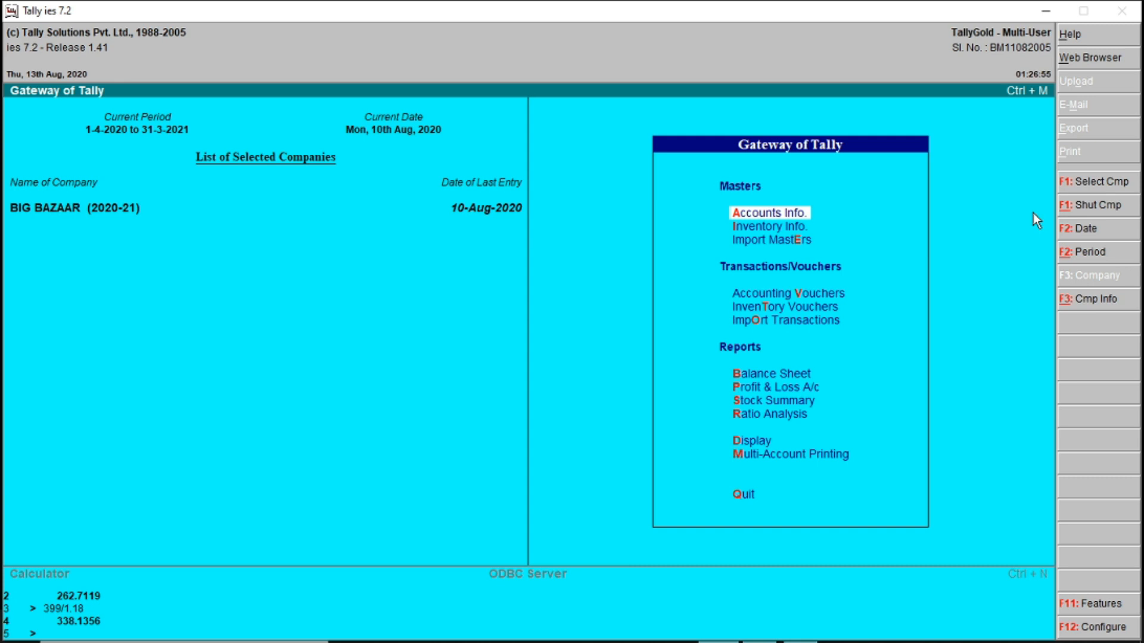
key("Escape")
key("Escape")
key("Down")
key("Down")
key("Down")
key("Down")
key("Down")
key("Down")
key("Down")
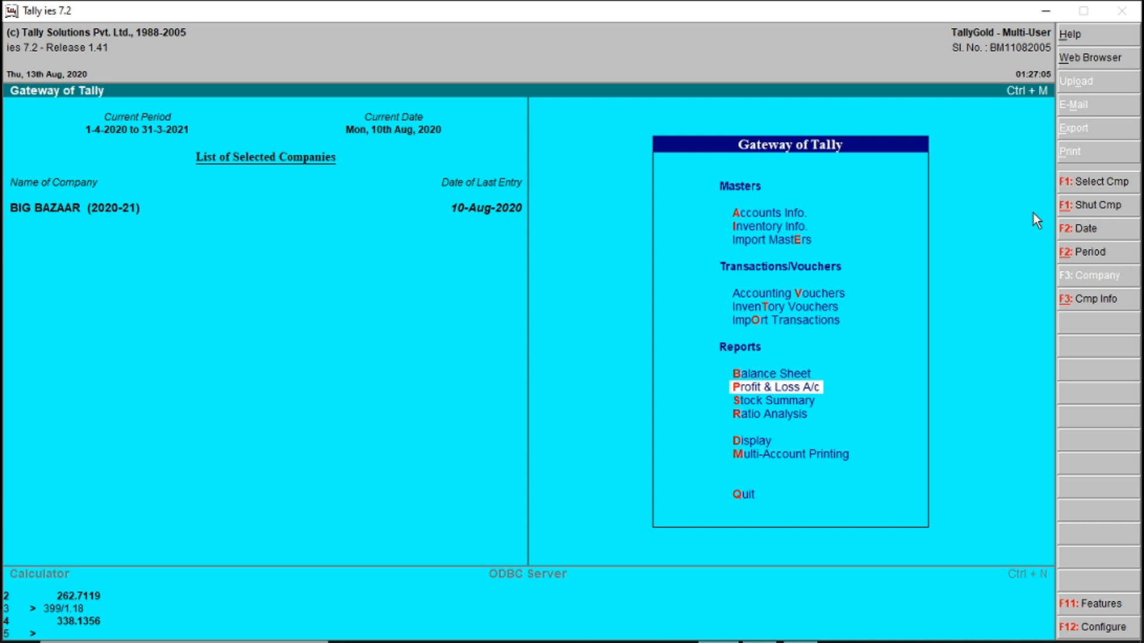
key("Up")
key("Return")
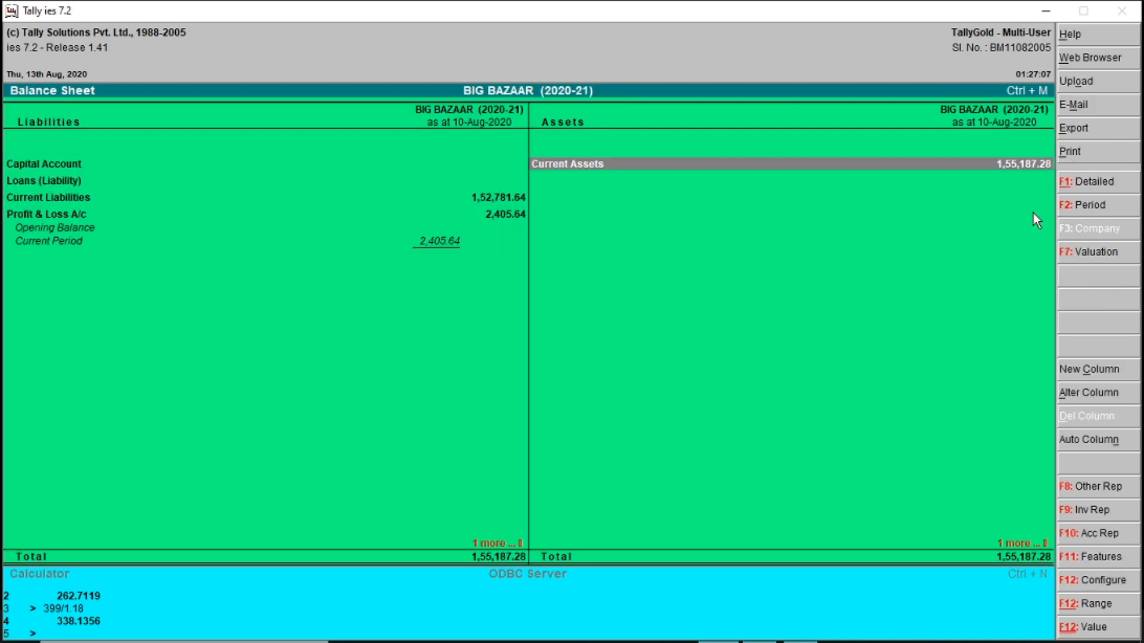
Drill down through Current Assets and Sundry Debtors to the August ledger vouchers of MISTY COMPUTERS
key("Return")
key("Down")
key("Return")
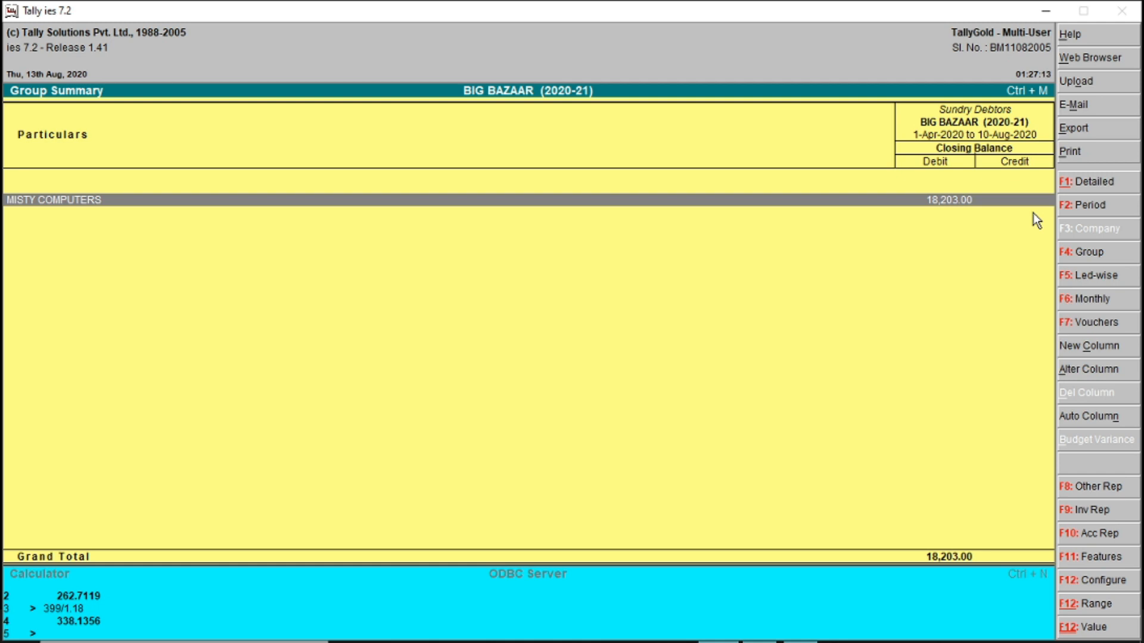
key("Return")
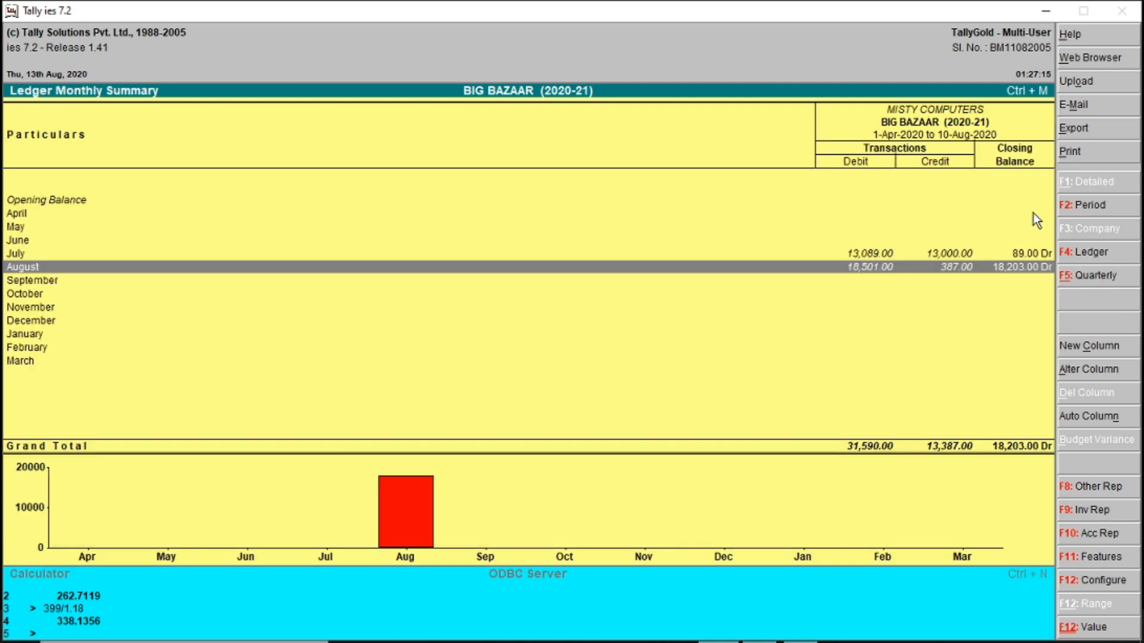
key("Return")
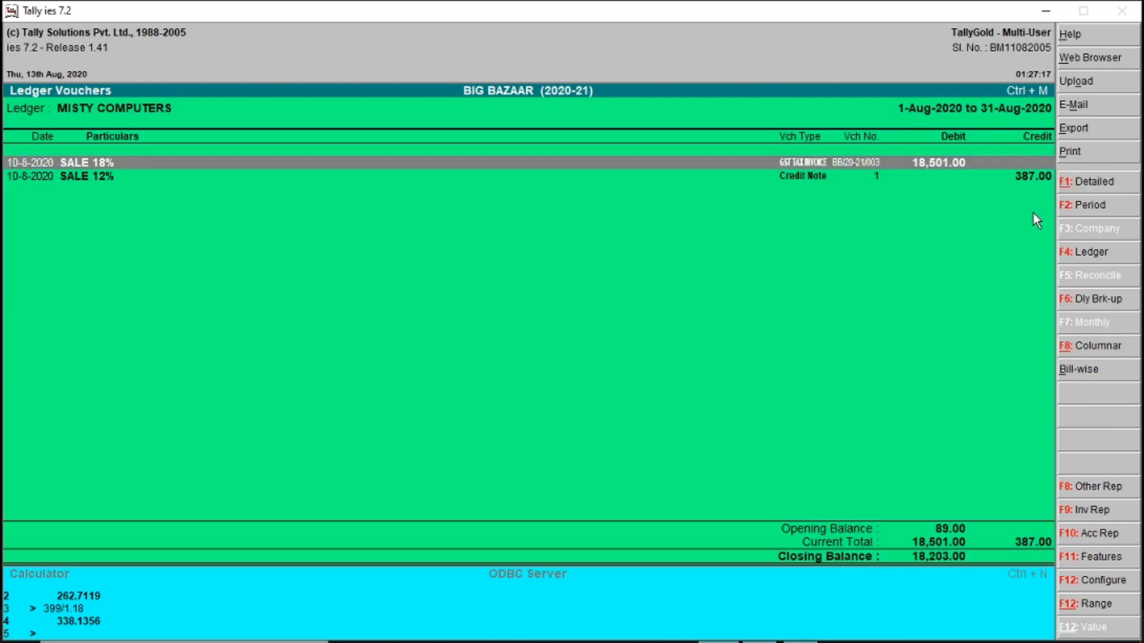
Change the MISTY COMPUTERS ledger period to 1-Apr-2020 to 10-Aug-2020 and go through its vouchers
key("F2")
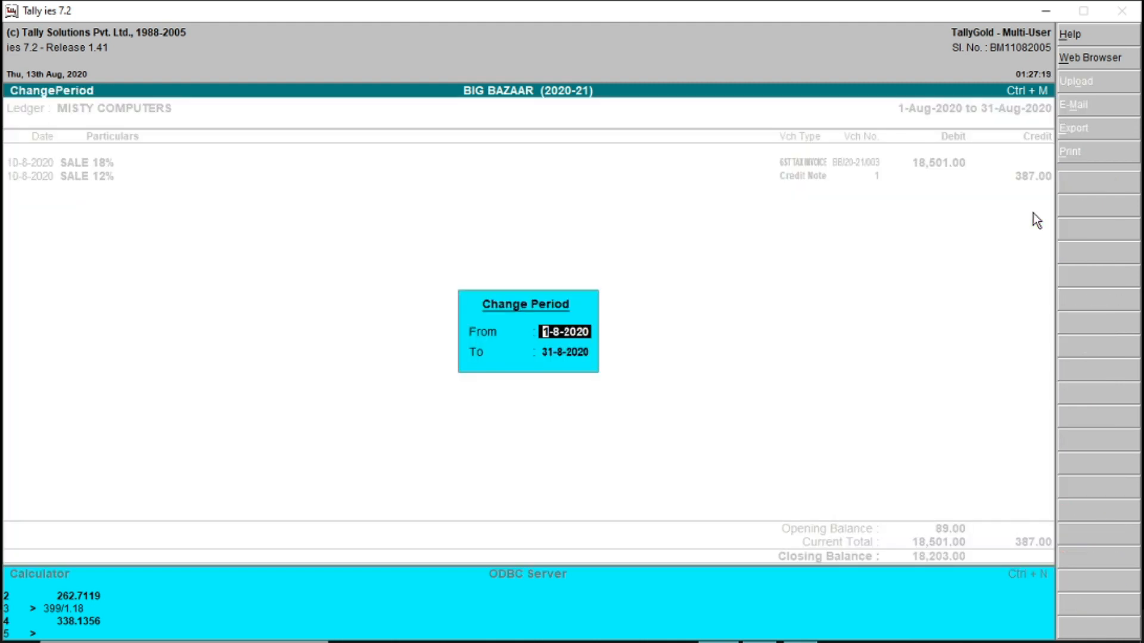
key("Return")
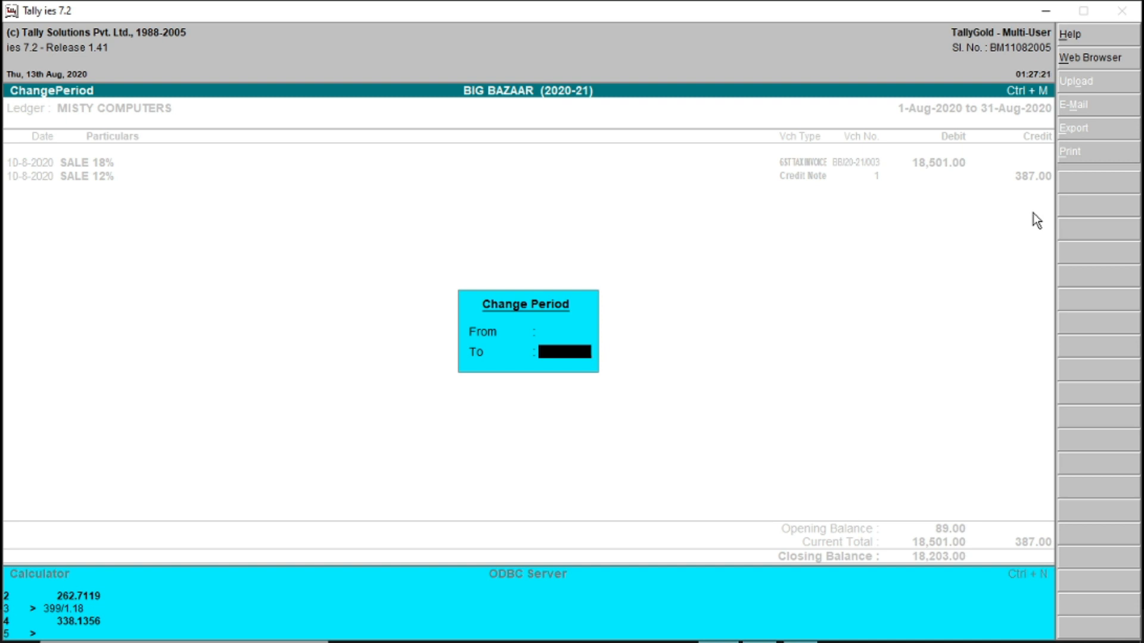
key("Return")
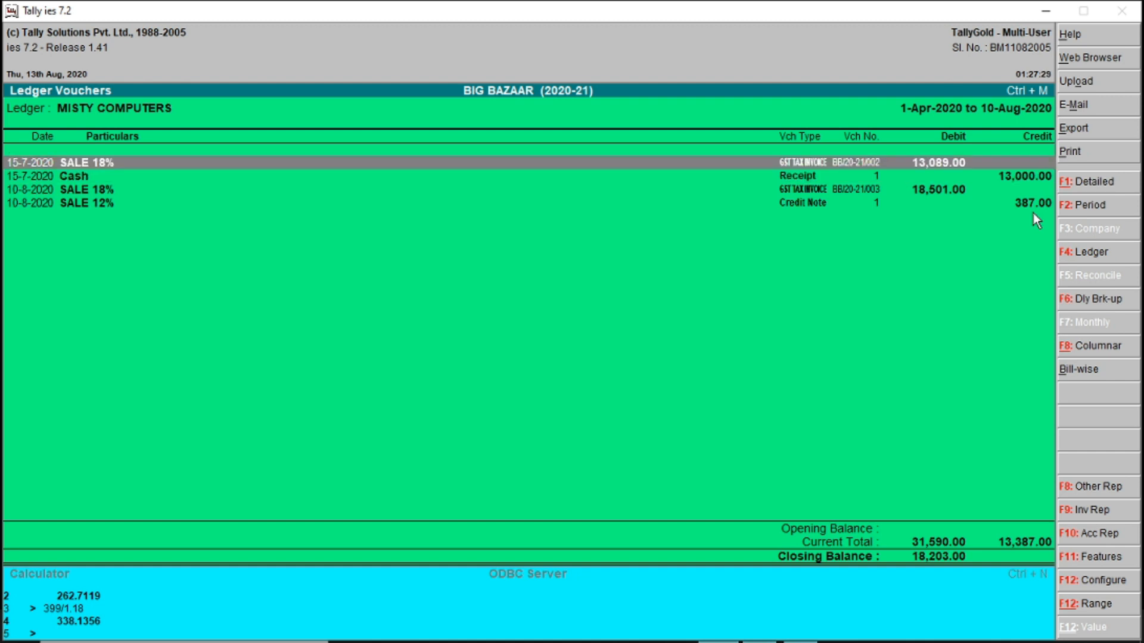
key("Down")
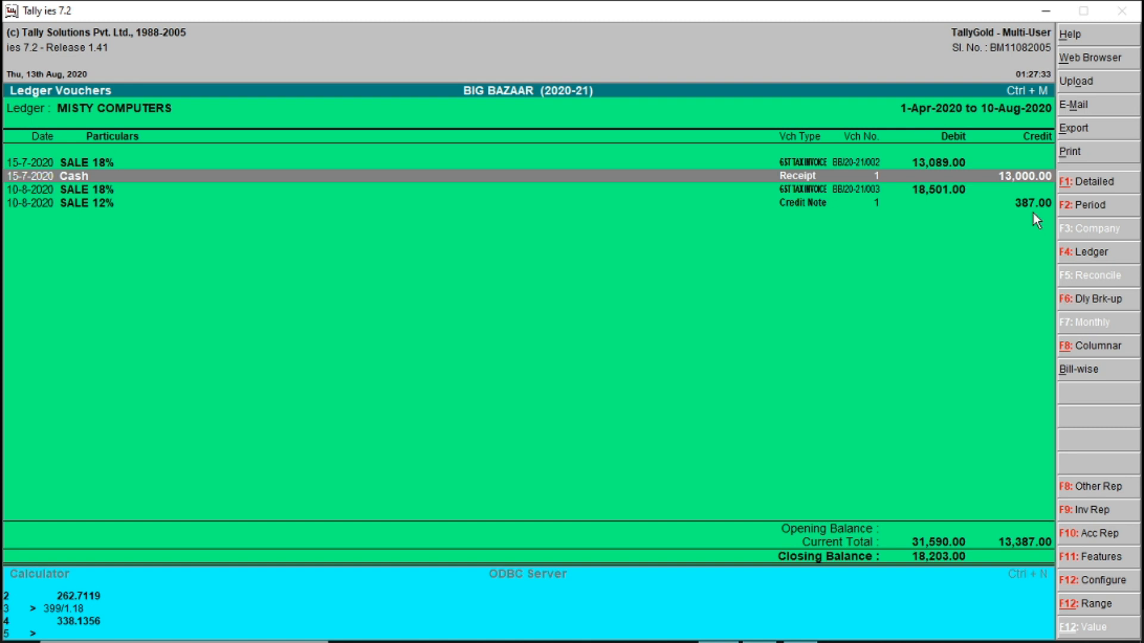
key("Down")
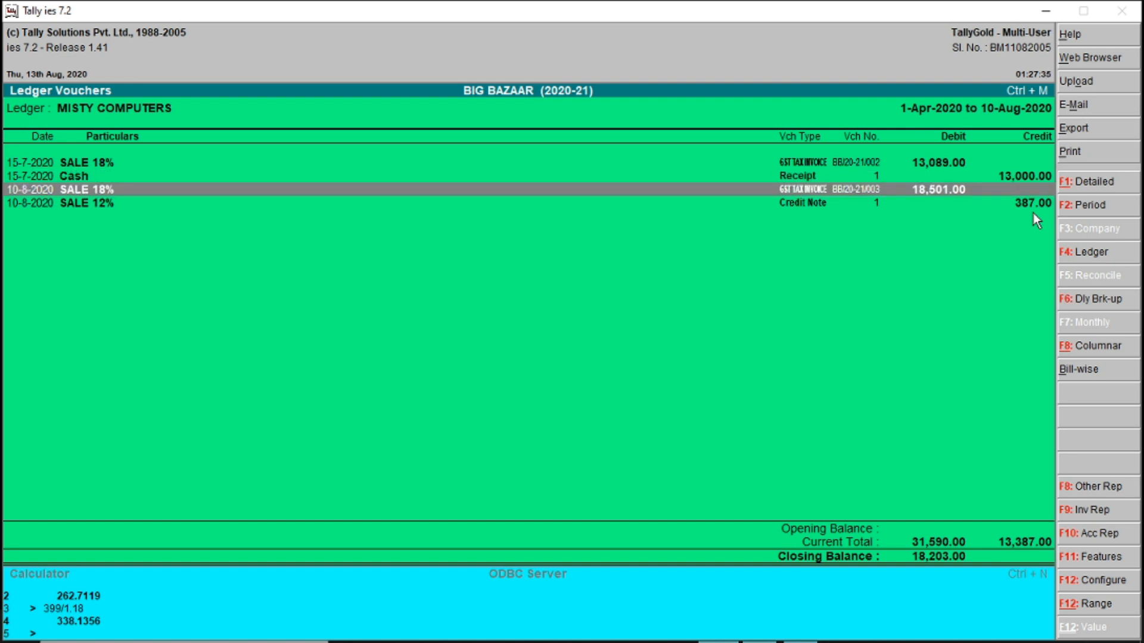
Go through the MISTY COMPUTERS ledger vouchers down to the credit note and open the ledger's bill-wise outstandings
key("Down")
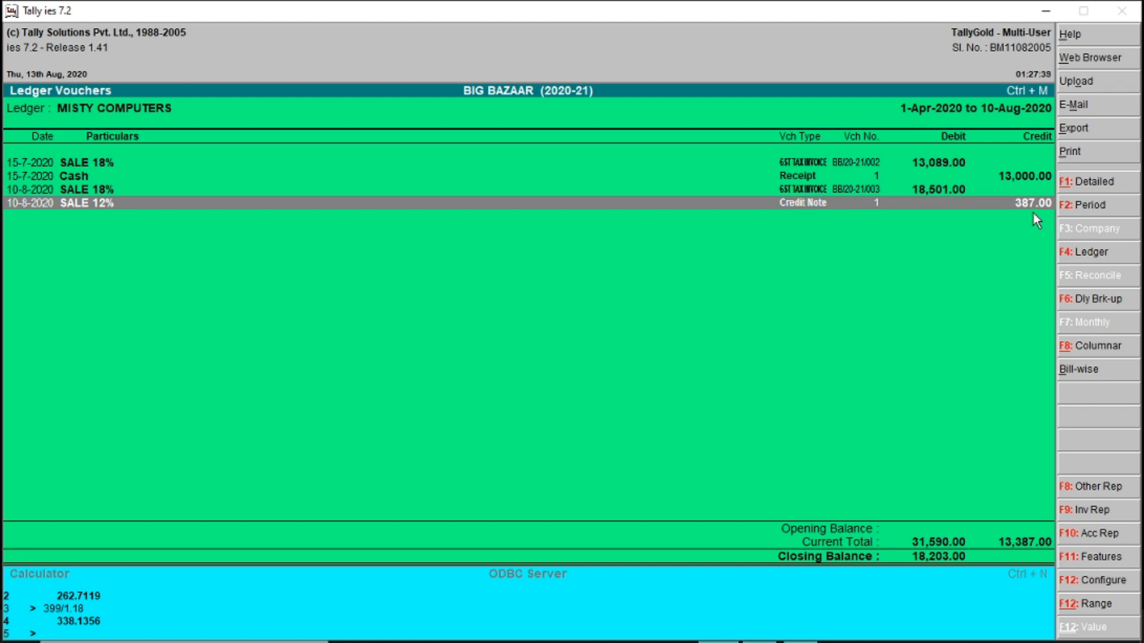
key("Up")
key("Up")
key("Up")
key("Down")
key("Down")
key("Down")
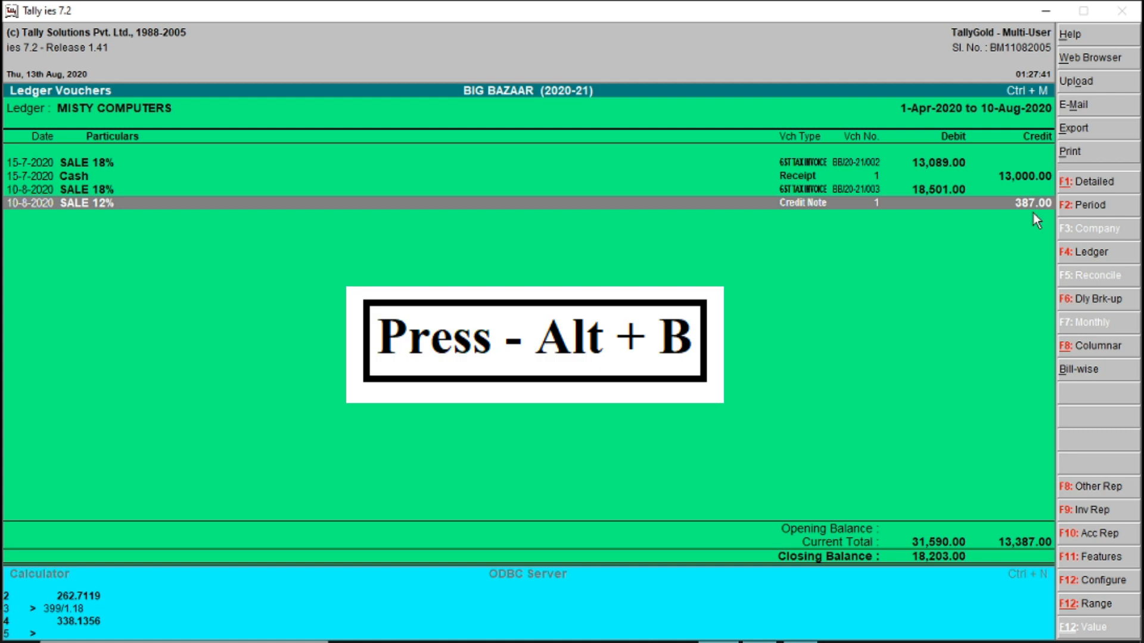
key("alt+b")
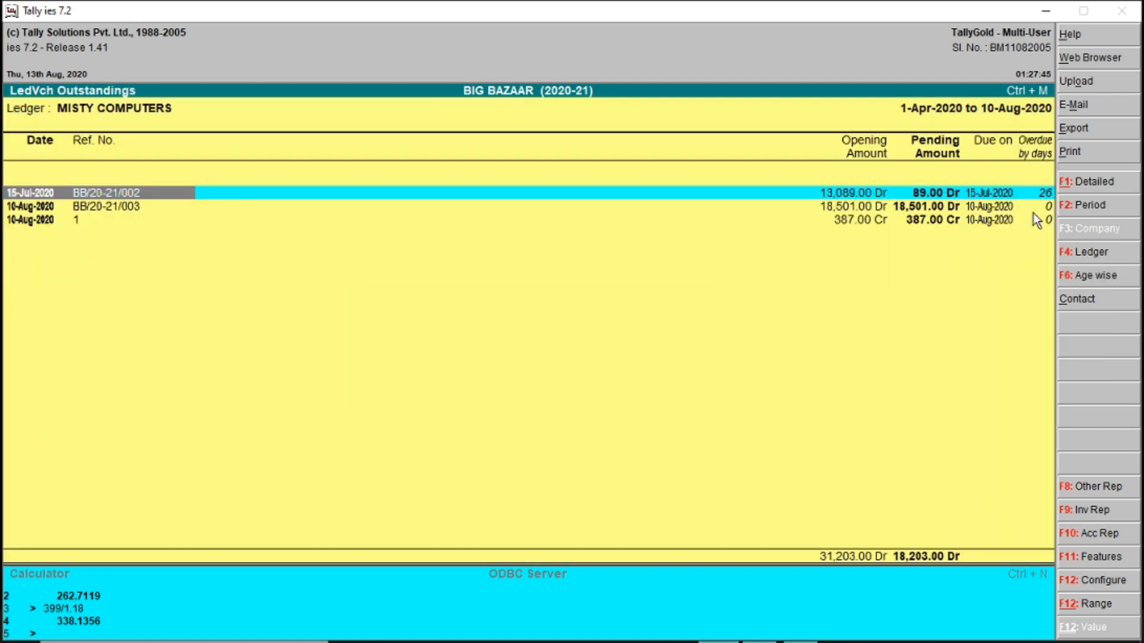
Expand the voucher details under the outstanding references BB/20-21/002, BB/20-21/003 and 1
key("Return")
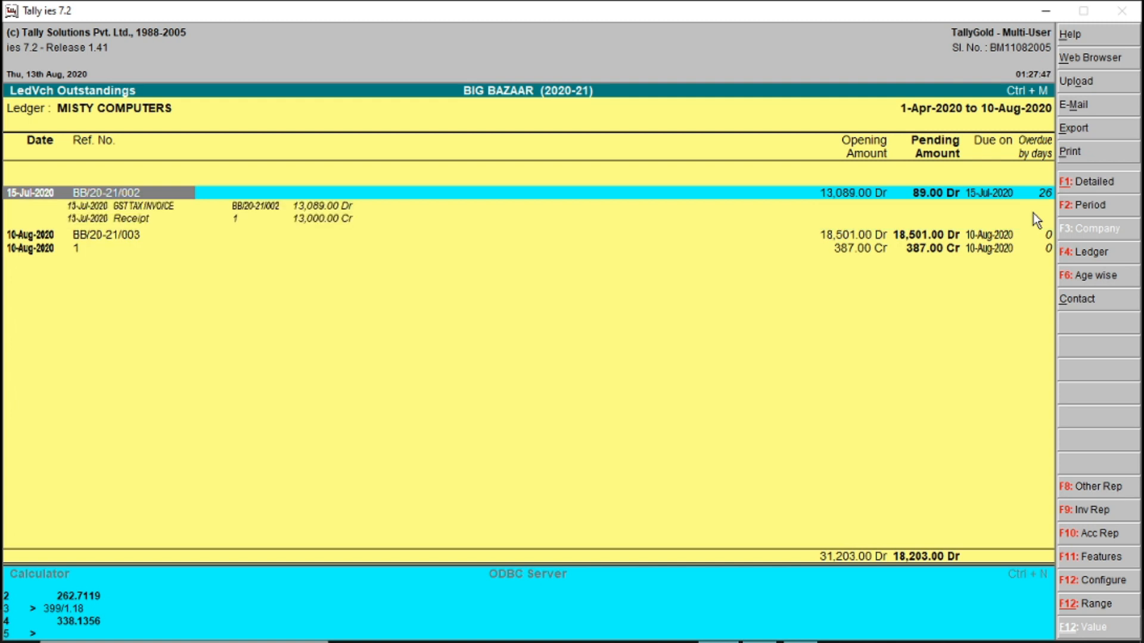
key("Down")
key("Down")
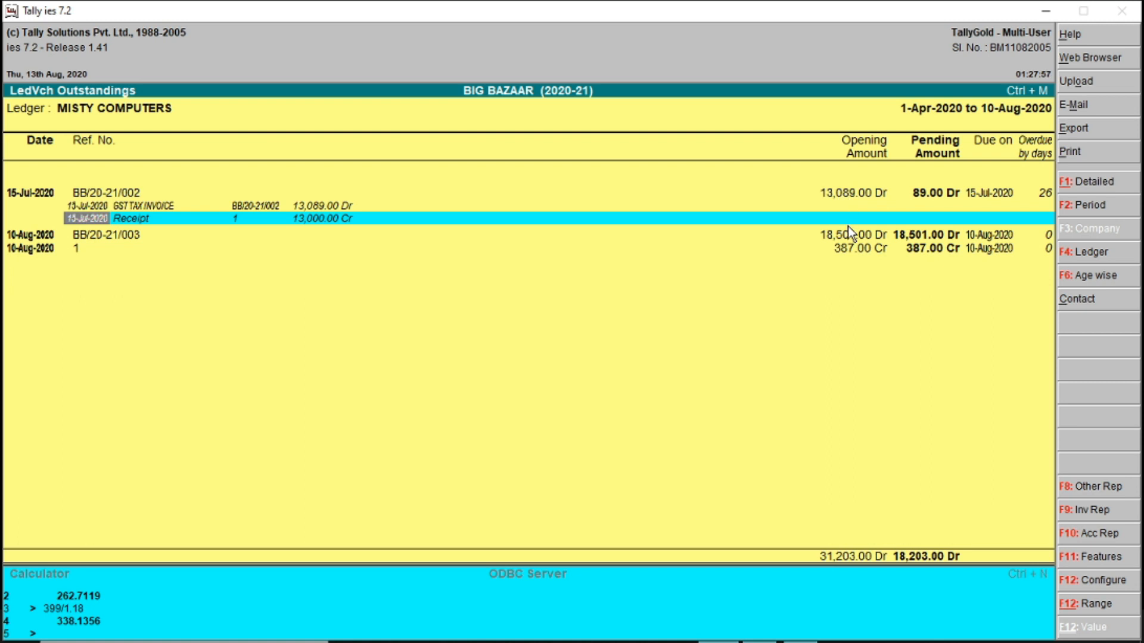
key("Down")
key("shift+Return")
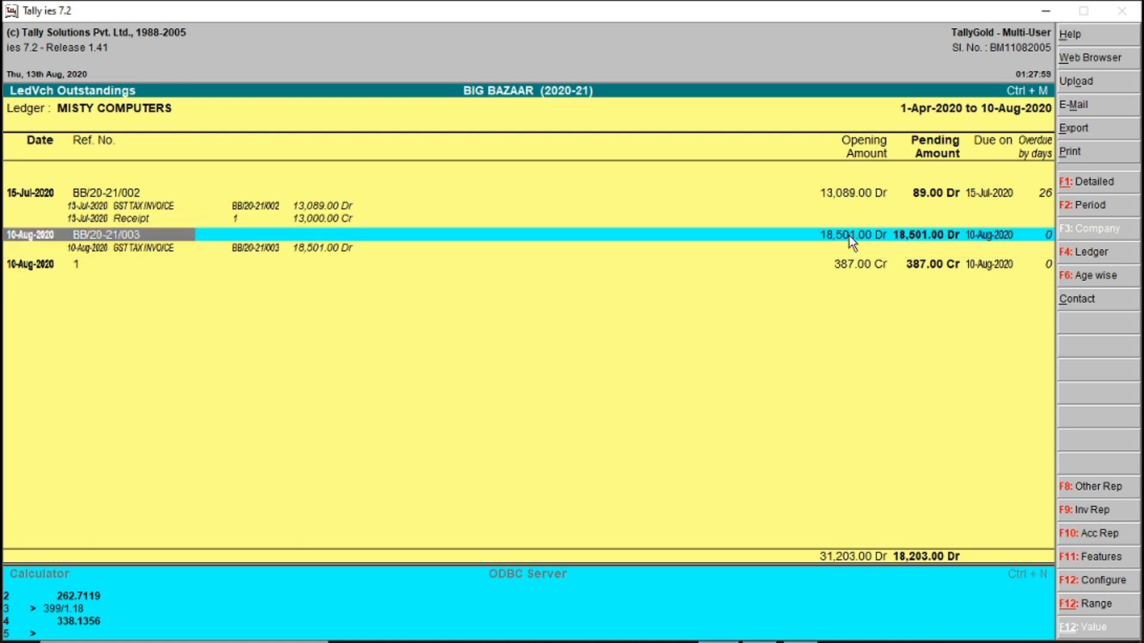
key("Down")
key("Down")
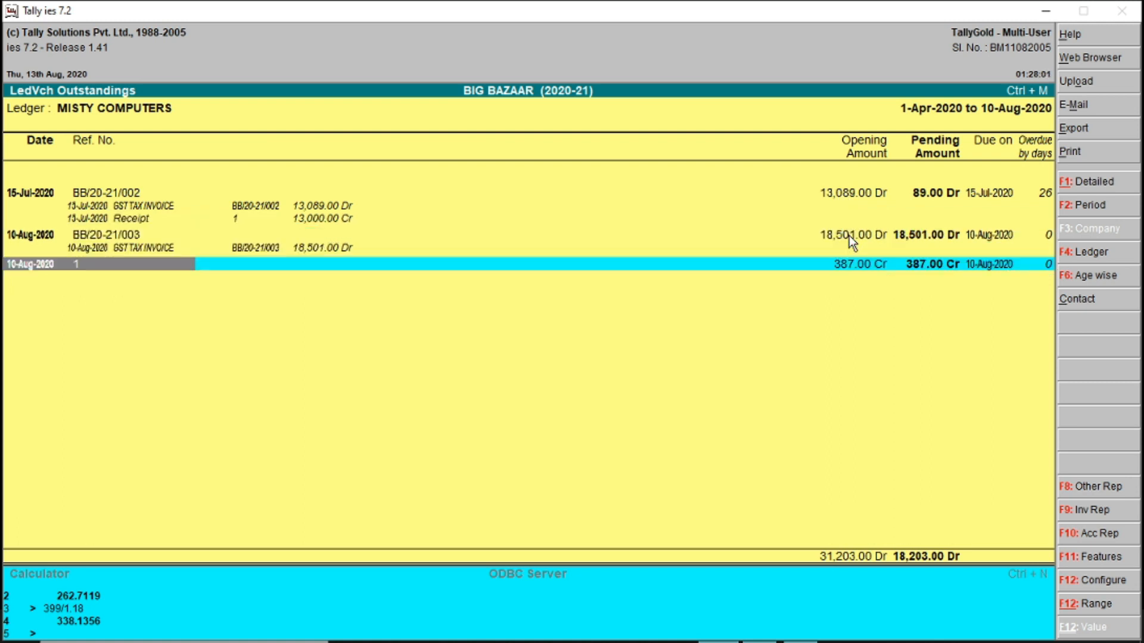
key("shift+Return")
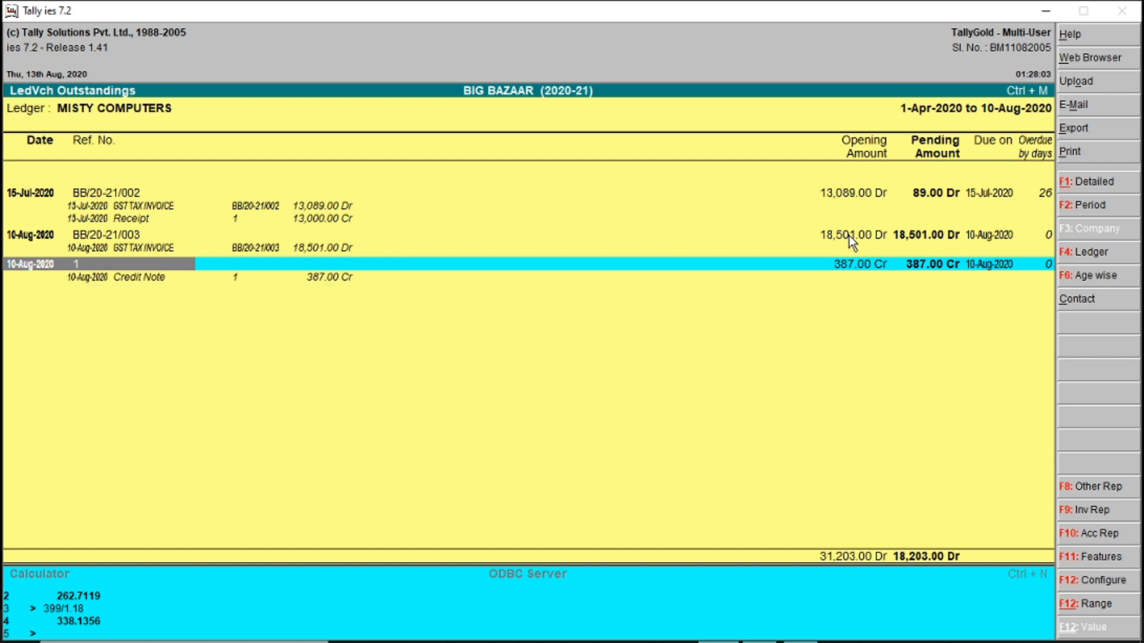
key("Down")
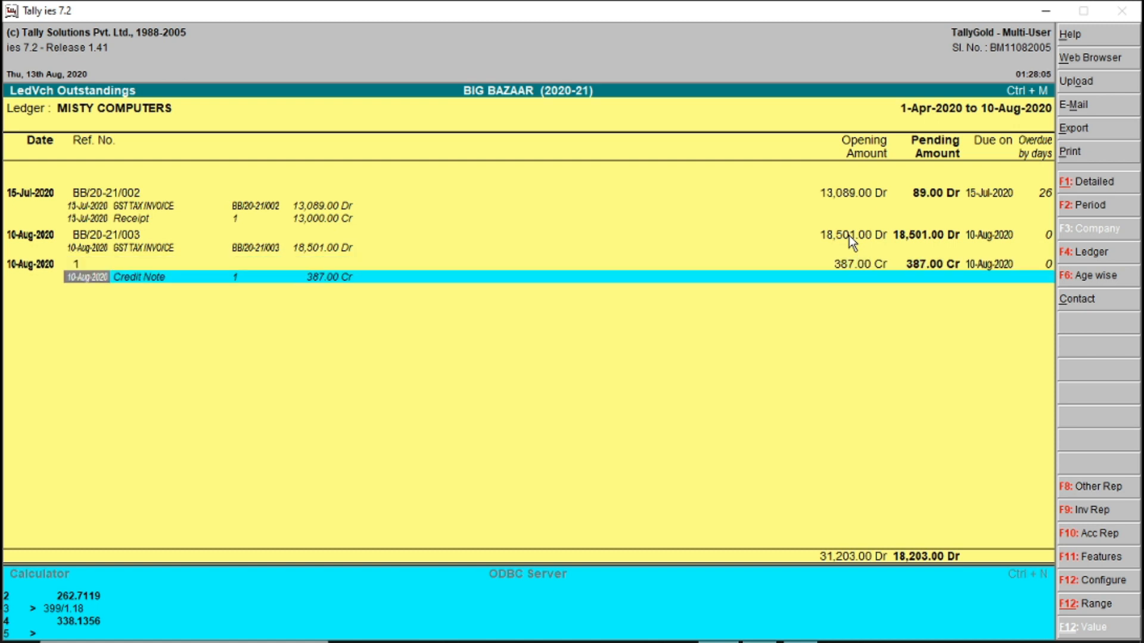
Open the credit note from the outstandings, go through its entries without edits and accept it
key("Up")
key("Up")
key("Down")
key("Down")
key("Return")
key("Return")
key("Return")
key("Return")
key("Return")
key("Return")
key("Return")
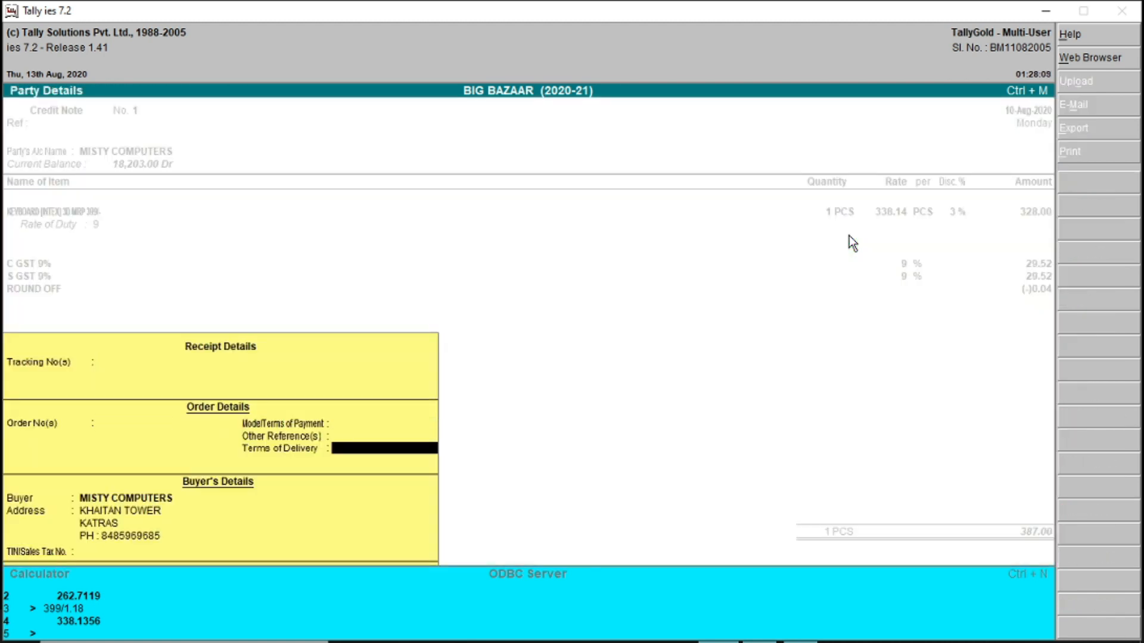
key("Return")
key("Return")
key("Return")
key("Return")
key("Return")
key("Return")
key("Return")
key("Return")
key("Return")
key("Return")
key("Return")
key("Return")
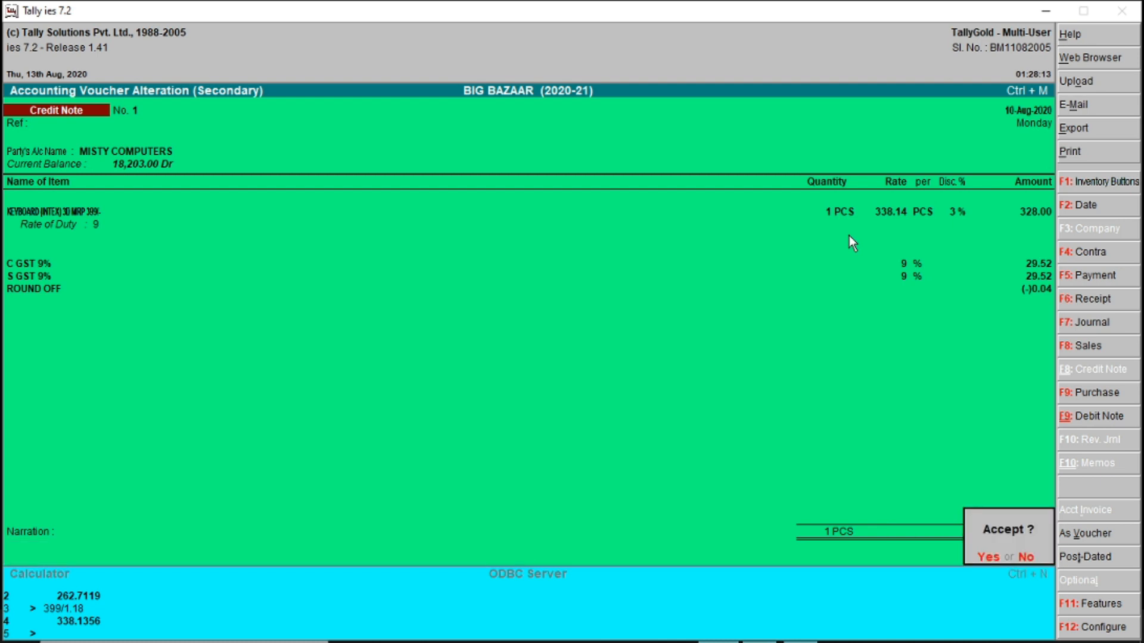
key("Return")
Reopen the credit note for alteration and set Use Defaults for Bill Allocations to No in the invoice configuration
key("Down")
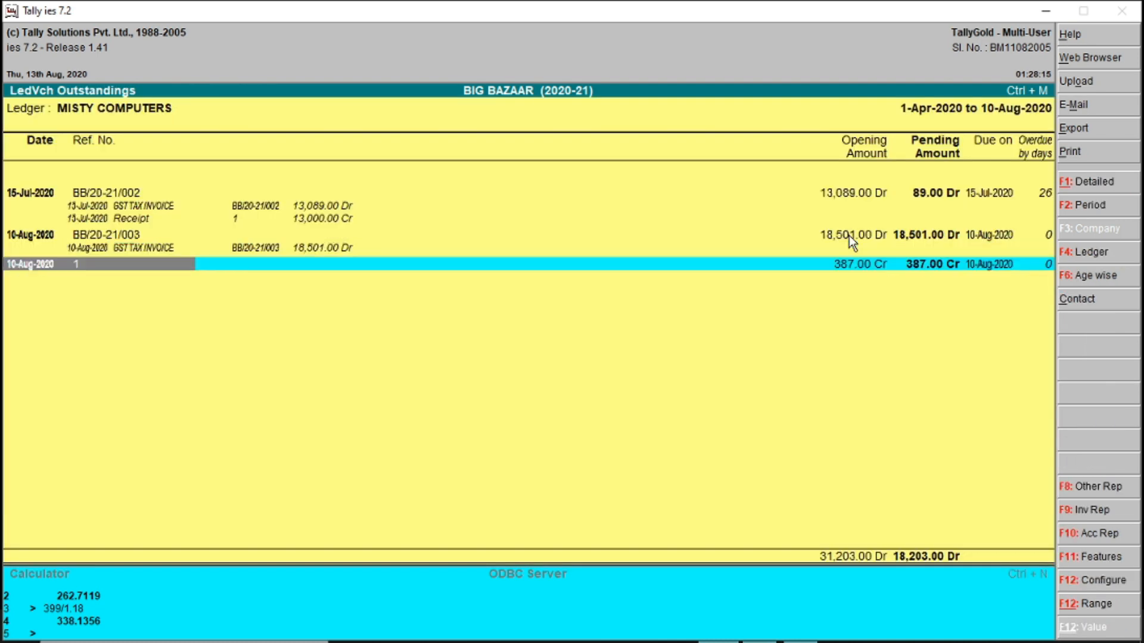
key("Down")
key("Return")
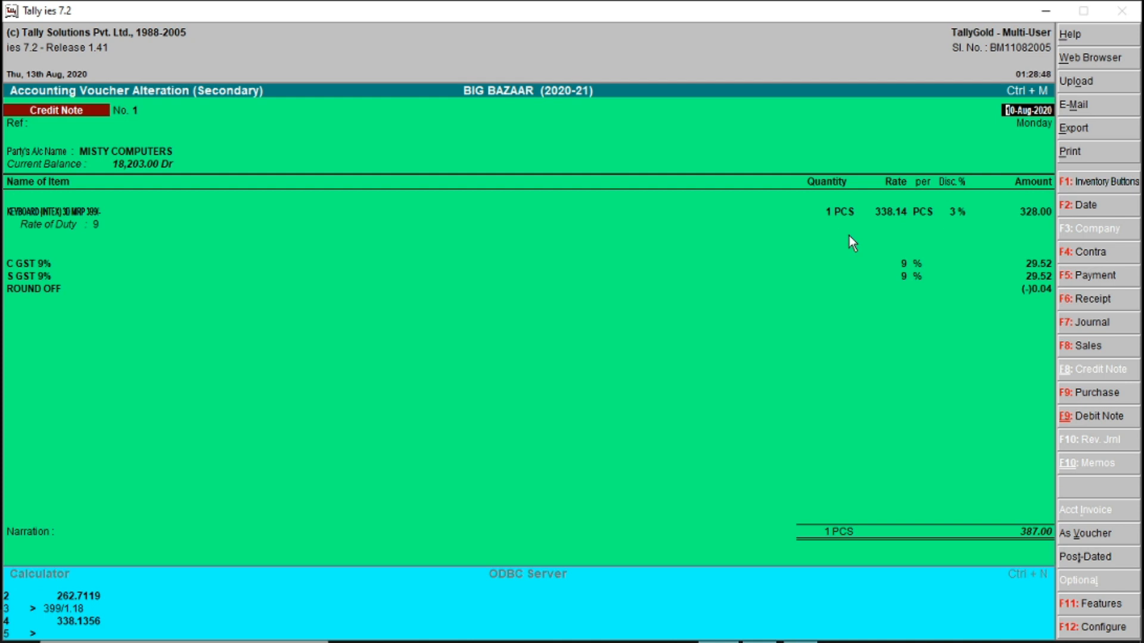
key("F12")
key("Down")
key("Down")
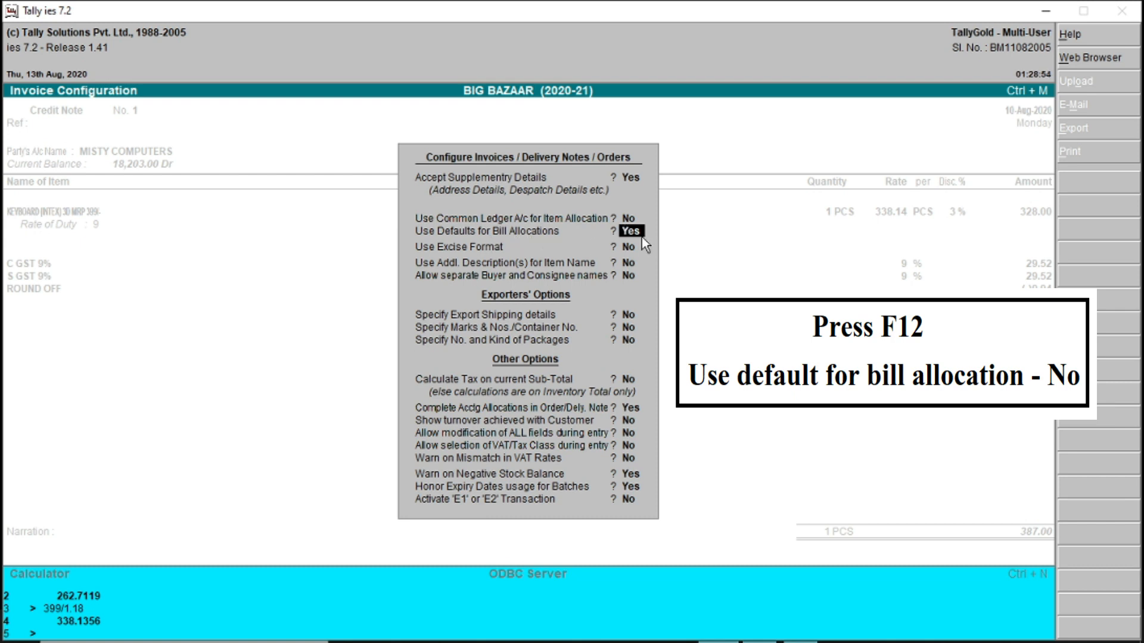
key("n")
key("ctrl+a")
Go through the credit note's party, item, SALE 18%, GST and ROUND OFF entries to reach the bill-wise details of MISTY COMPUTERS
key("Return")
key("Return")
key("Return")
key("ctrl+a")
key("Return")
key("Return")
key("Return")
key("Return")
key("Return")
key("Return")
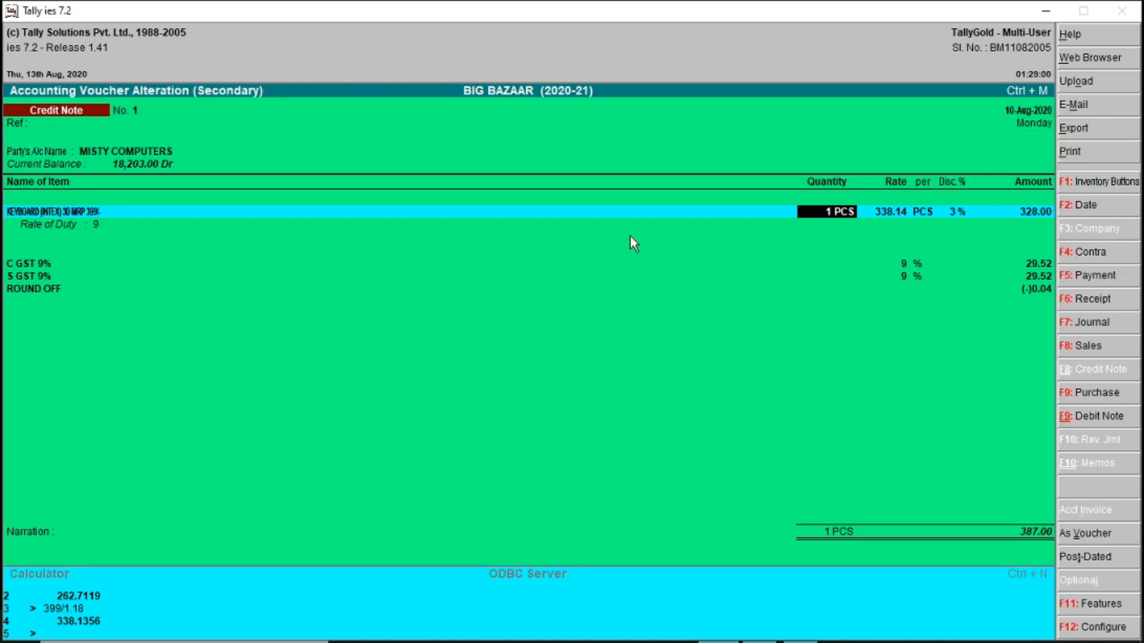
key("ctrl+a")
key("Return")
key("Return")
key("Return")
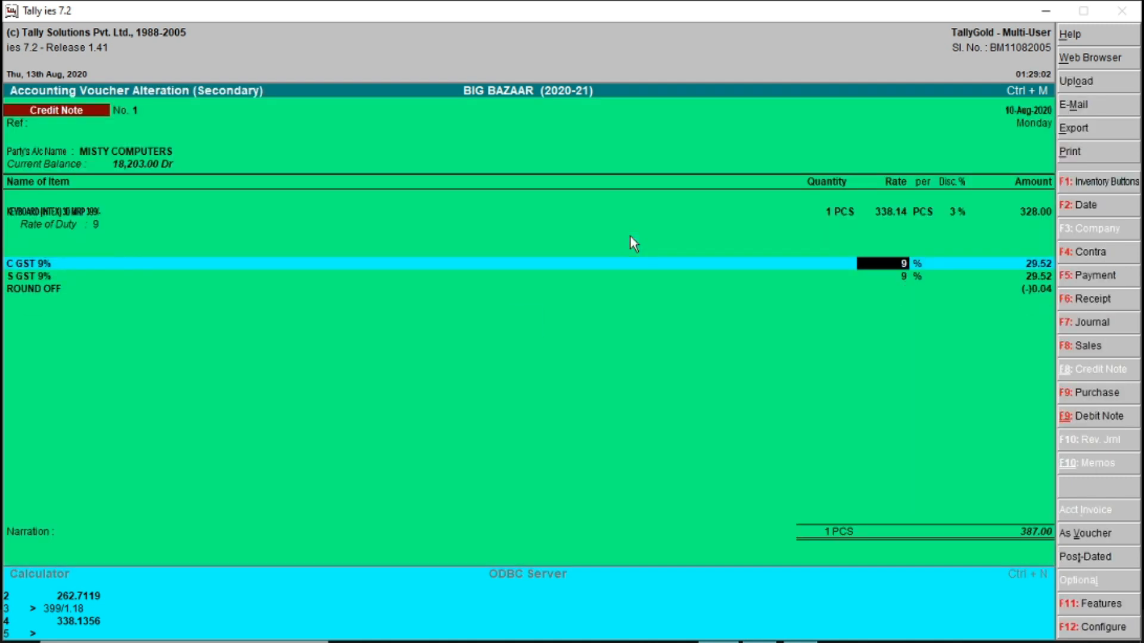
key("BackSpace")
key("BackSpace")
key("BackSpace")
key("BackSpace")
key("Return")
key("Return")
key("BackSpace")
key("Down")
key("Return")
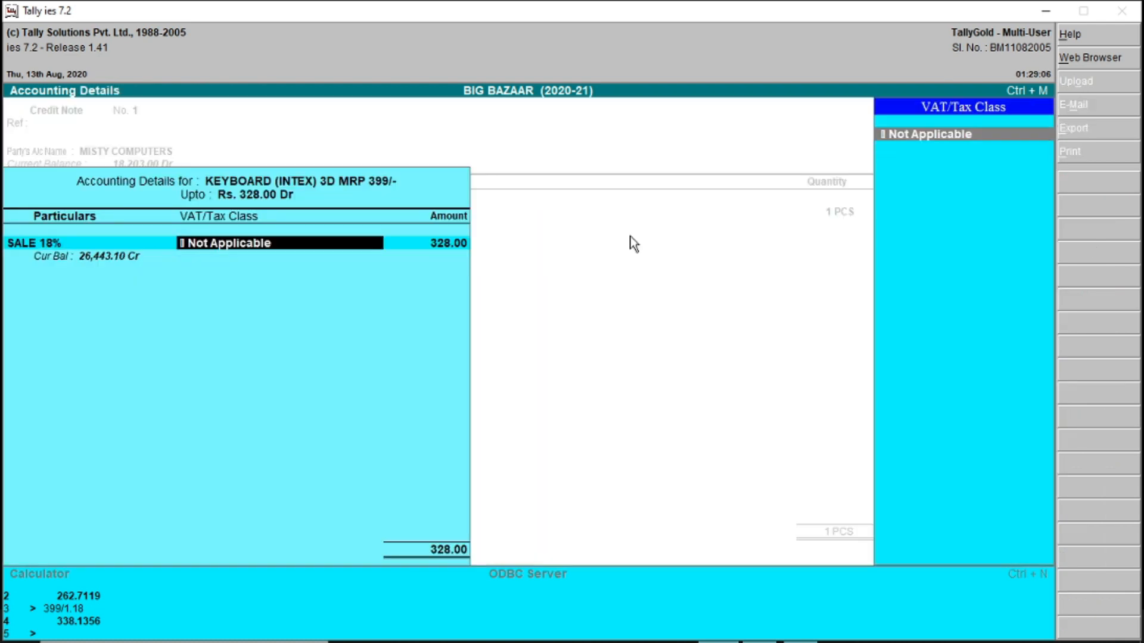
key("Return")
key("Return")
key("Return")
key("Return")
key("Return")
key("Return")
key("Return")
key("Return")
key("Return")
key("Return")
key("Return")
key("Return")
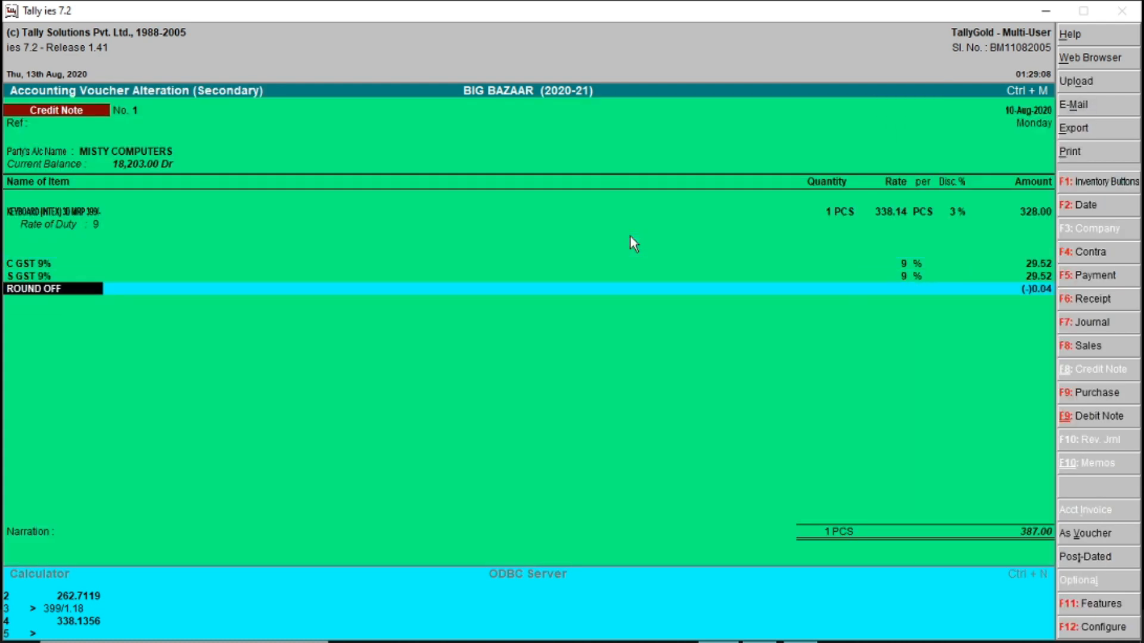
key("Return")
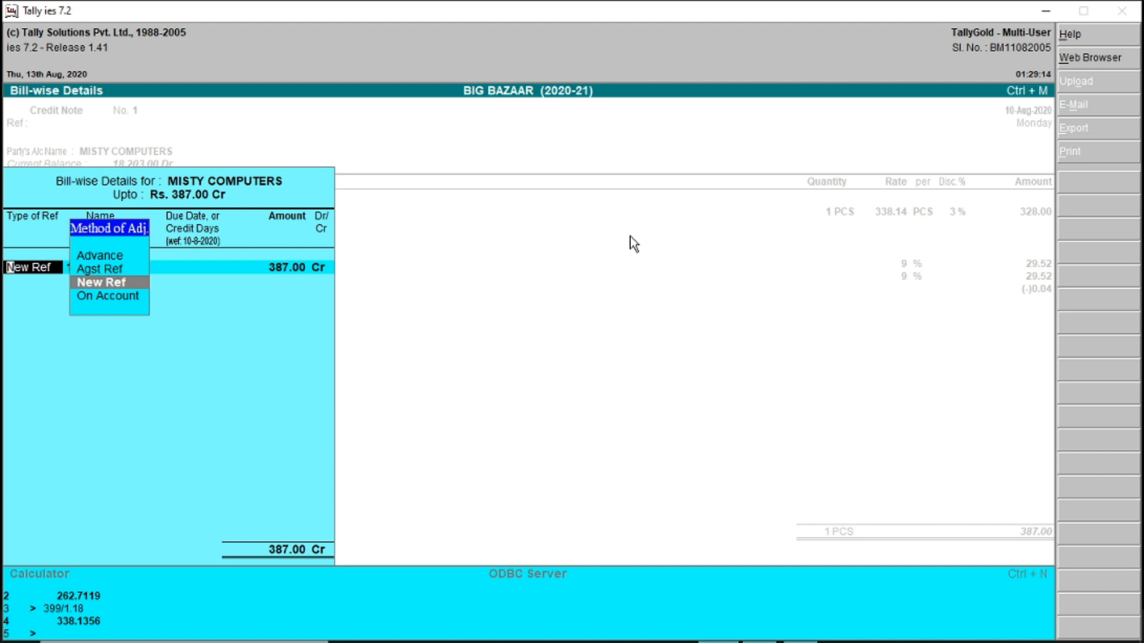
Change the bill reference type to Agst Ref and allocate it to pending bill BB/20-21/003
key("Up")
key("Return")
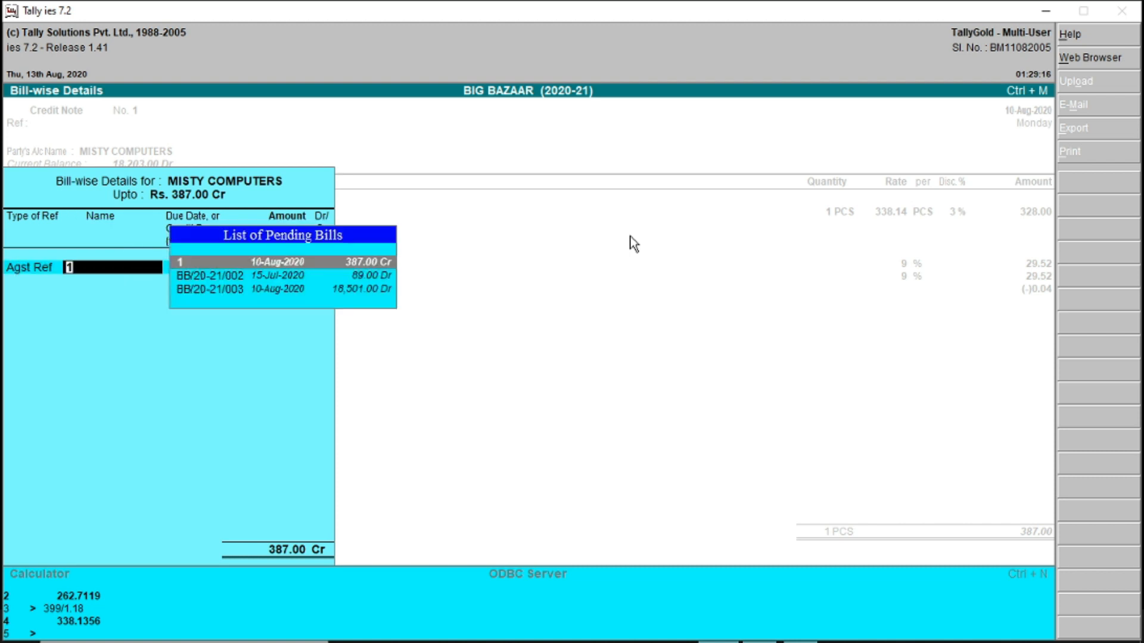
key("Escape")
key("Return")
key("Down")
key("Down")
key("Return")
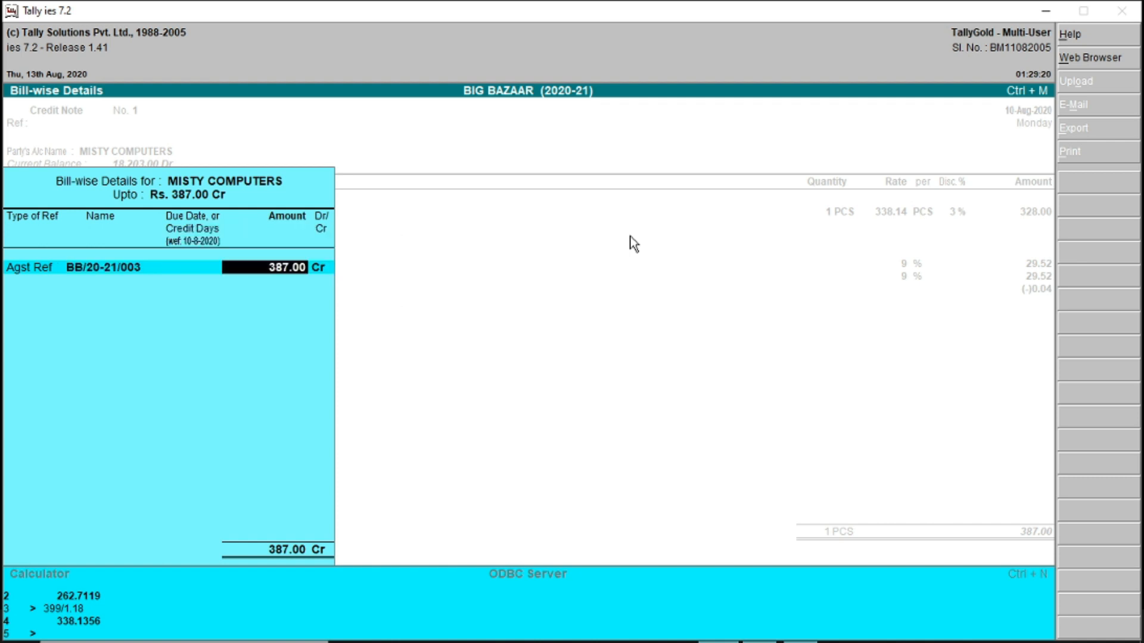
Recheck the adjustment method, keep Agst Ref BB/20-21/003 for 387.00 Cr and save the credit note
key("BackSpace")
key("BackSpace")
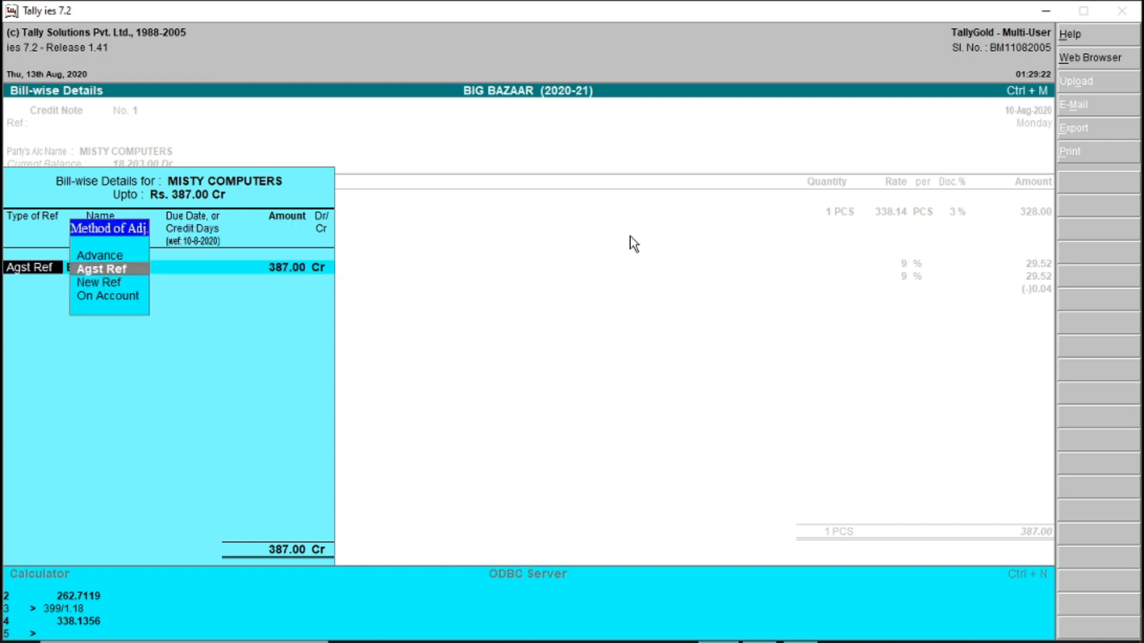
key("Down")
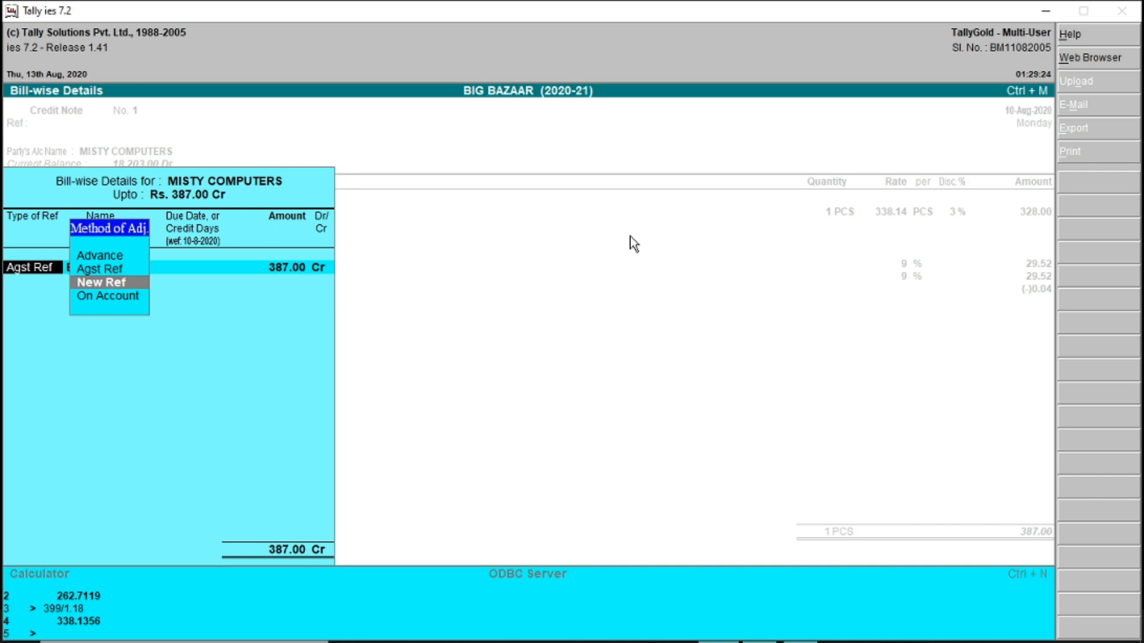
key("Up")
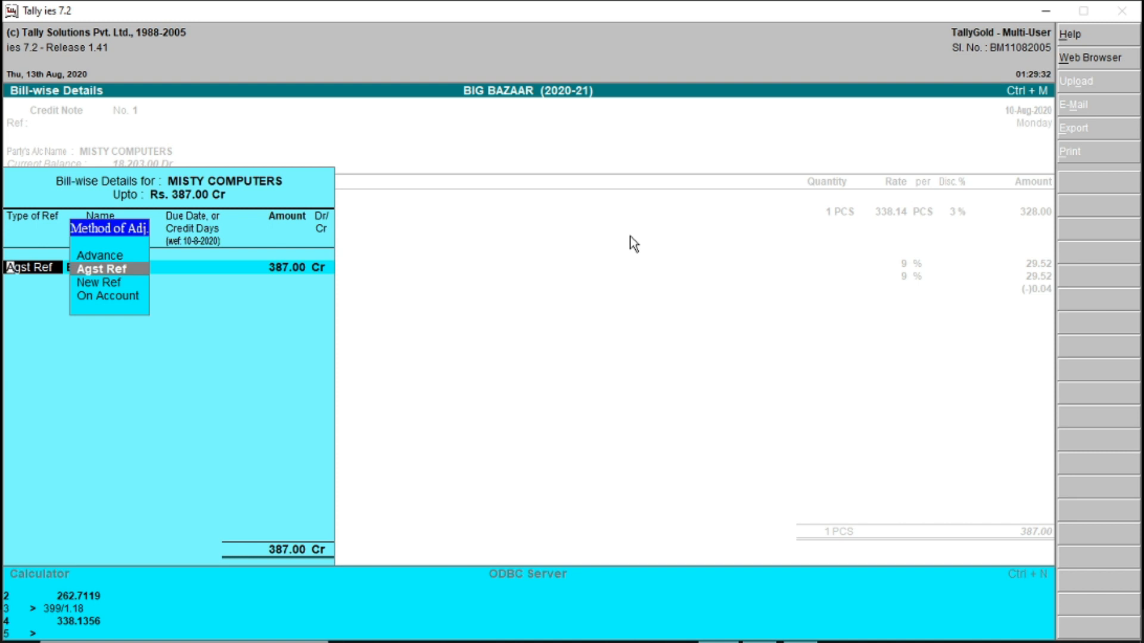
key("Down")
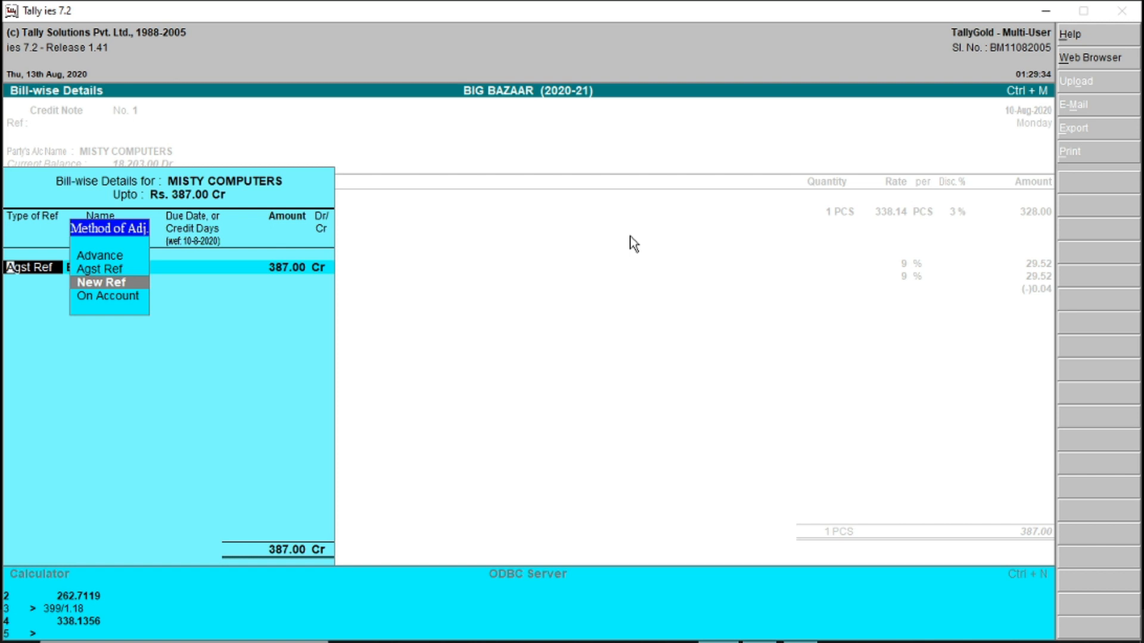
key("Up")
key("Return")
key("Return")
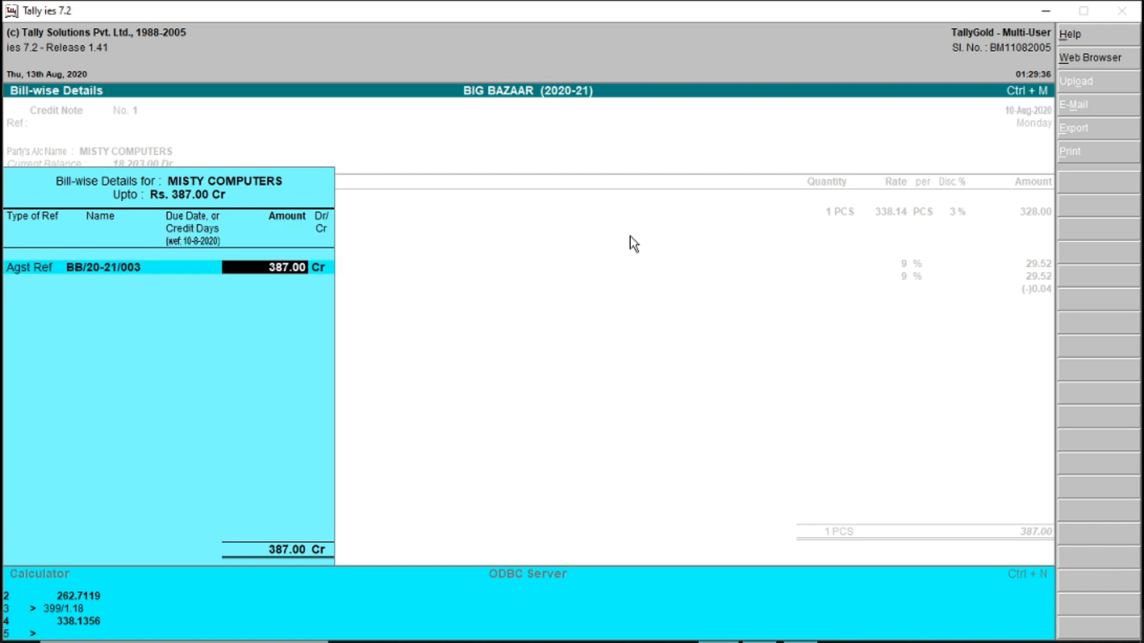
key("Return")
key("Return")
key("Return")
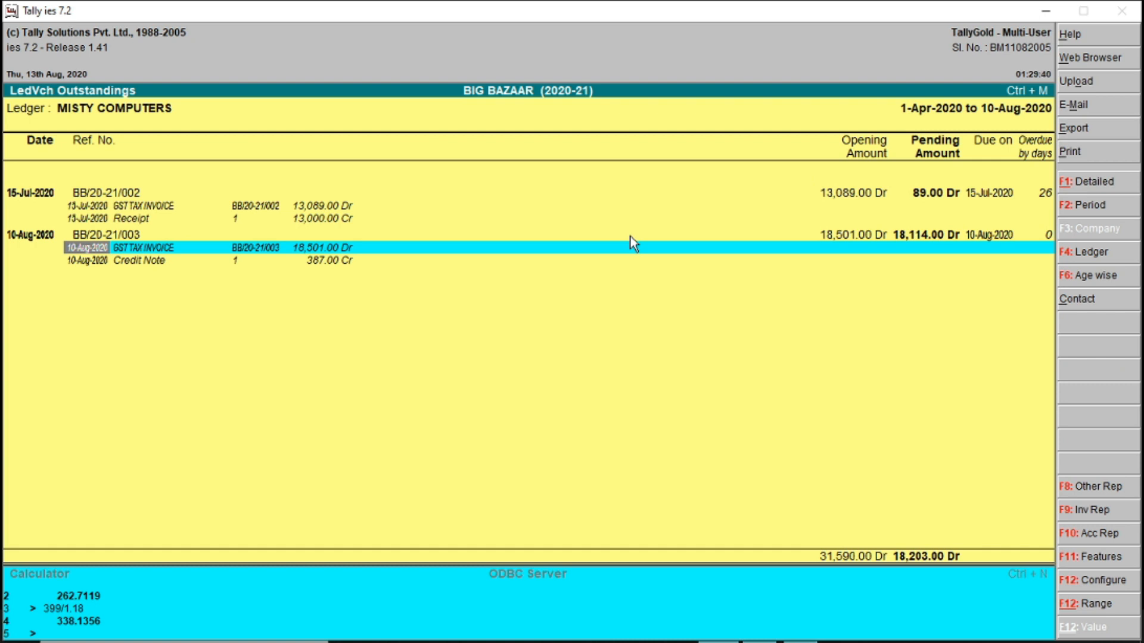
Examine the tax invoice and credit note listed under bill BB/20-21/003 in the outstandings
key("Return")
key("Escape")
key("Up")
key("Up")
key("Up")
key("Up")
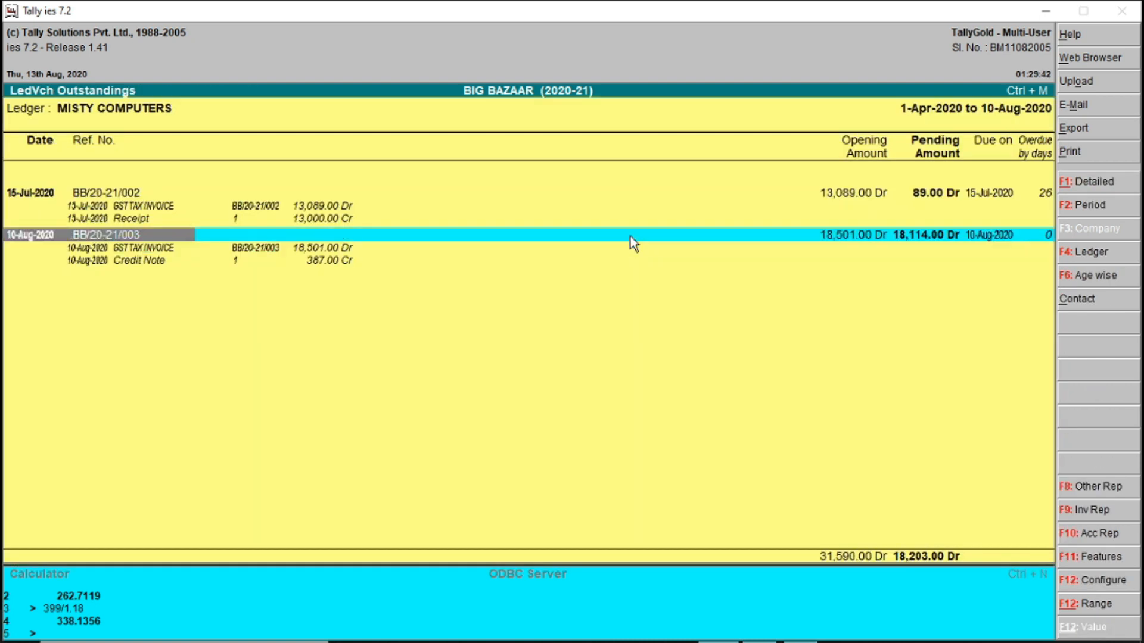
key("Down")
key("Down")
key("Down")
Leave the reports and start a receipt voucher crediting MISTY COMPUTERS with 1,000.00
key("Escape")
key("Escape")
key("Escape")
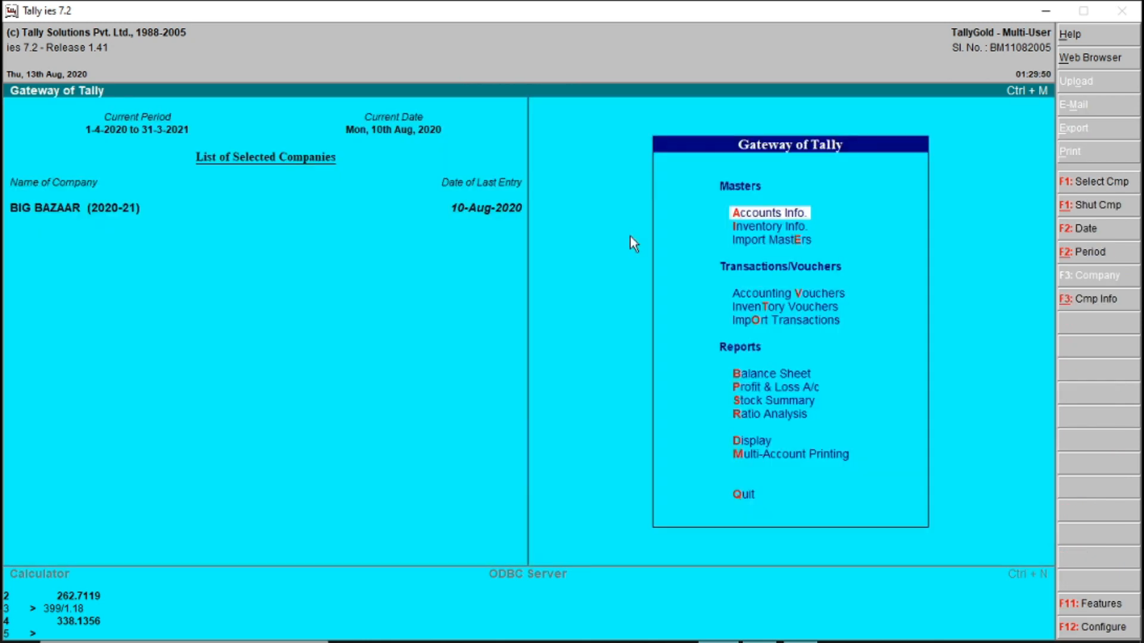
key("v")
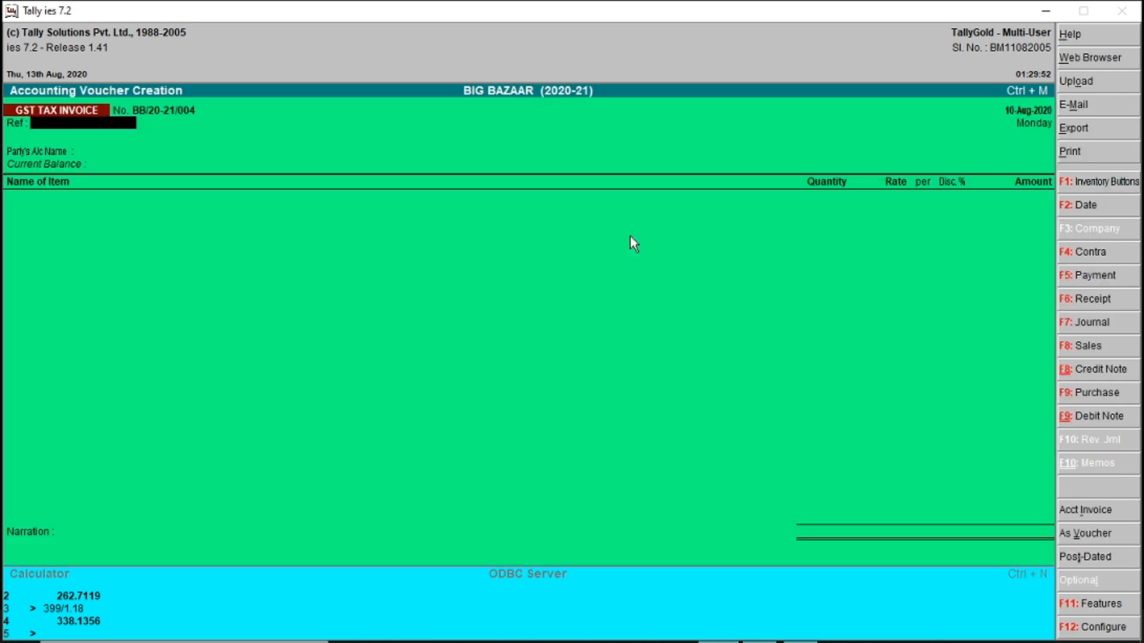
key("F6")
type("MIS")
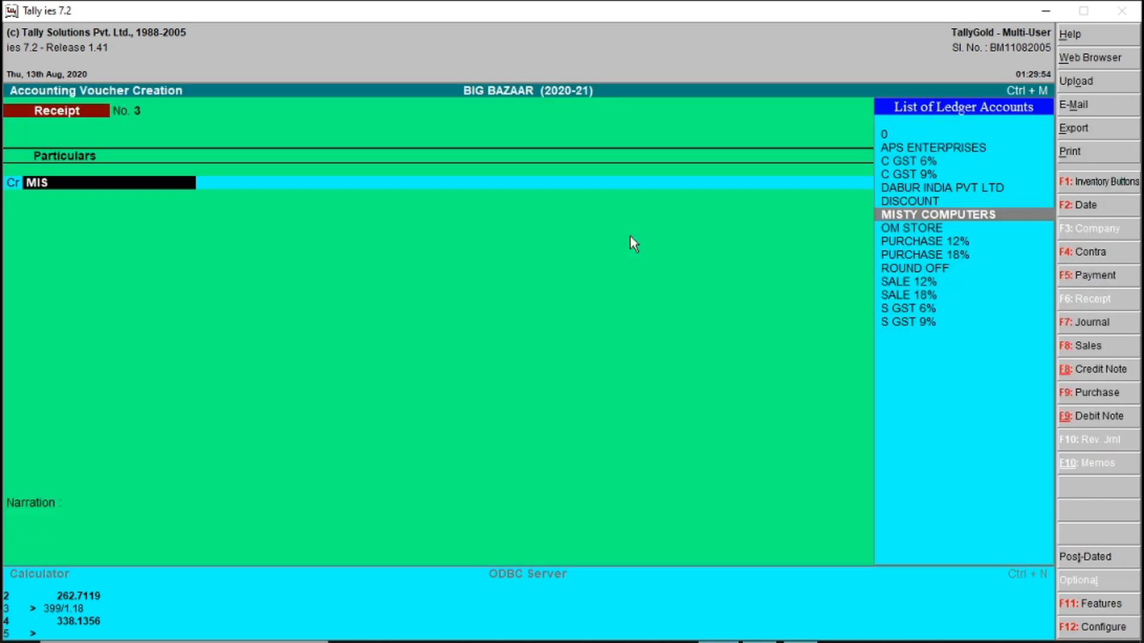
key("Return")
type("000")
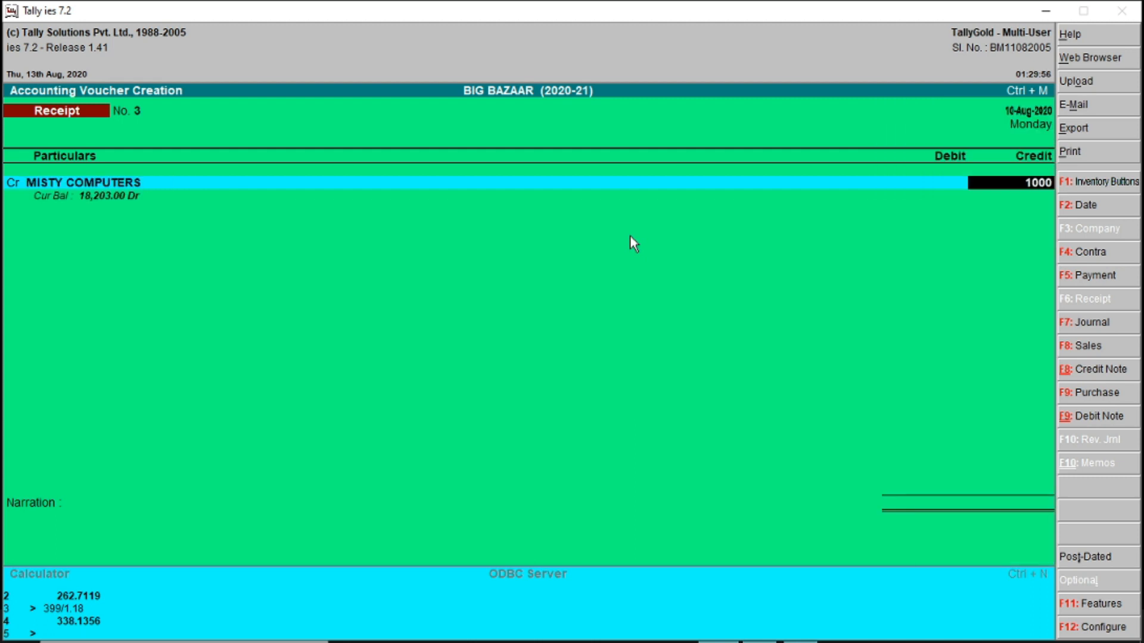
key("Return")
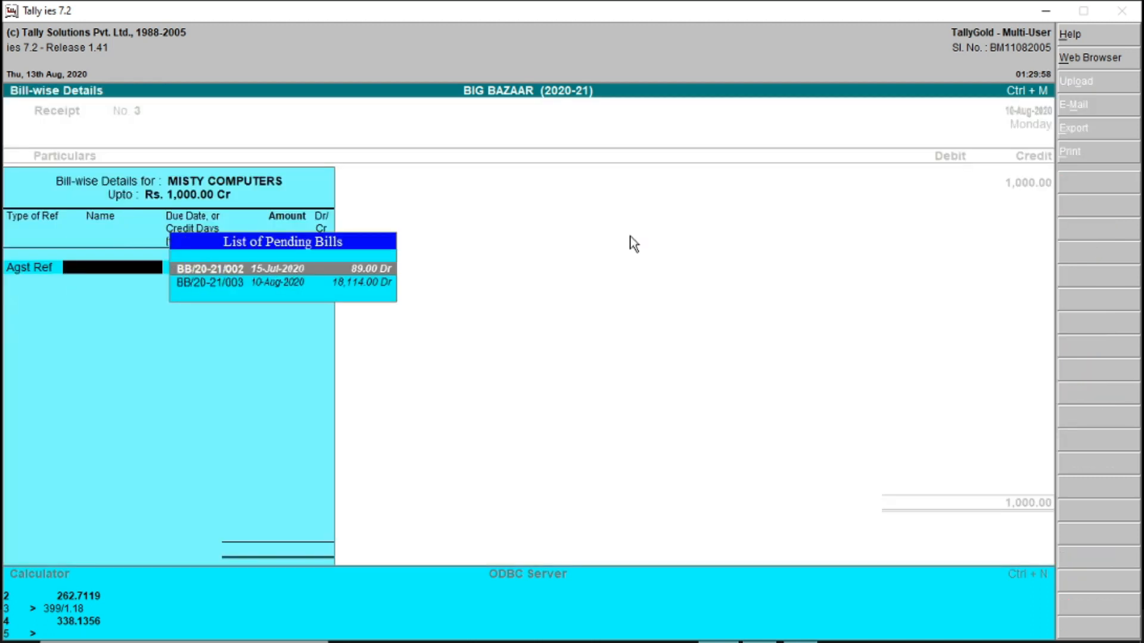
Allocate the receipt as Agst Ref 89.00 to BB/20-21/002 and 911.00 to BB/20-21/003
key("Return")
key("Return")
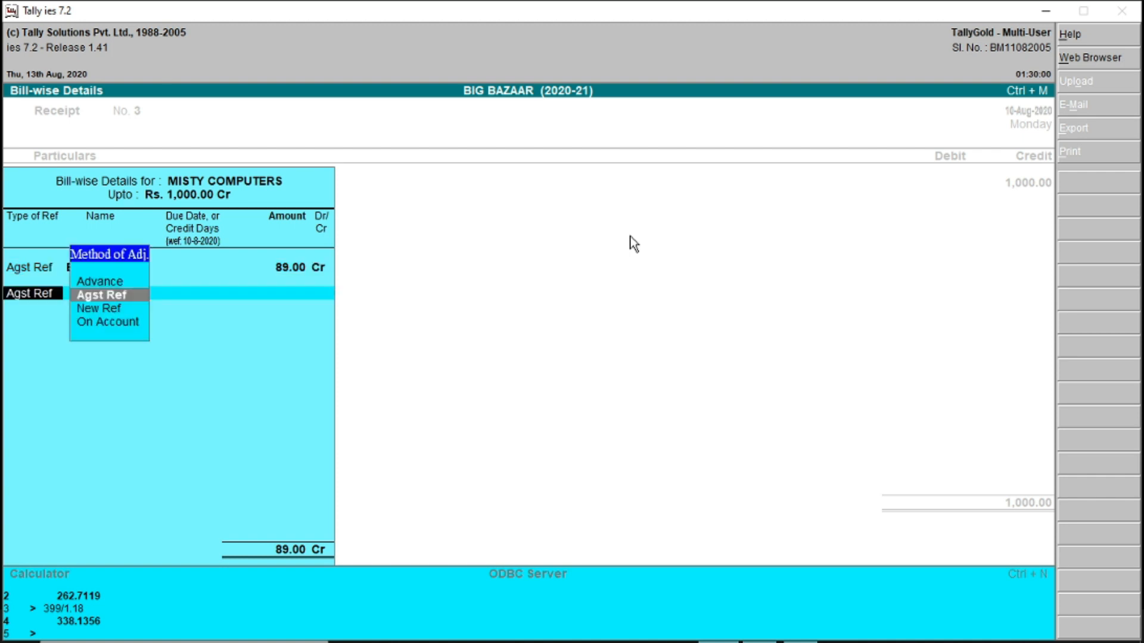
key("Return")
key("Return")
key("Return")
Debit Cash with 1,000.00 and save the receipt voucher
key("Return")
key("Return")
key("Return")
key("Return")
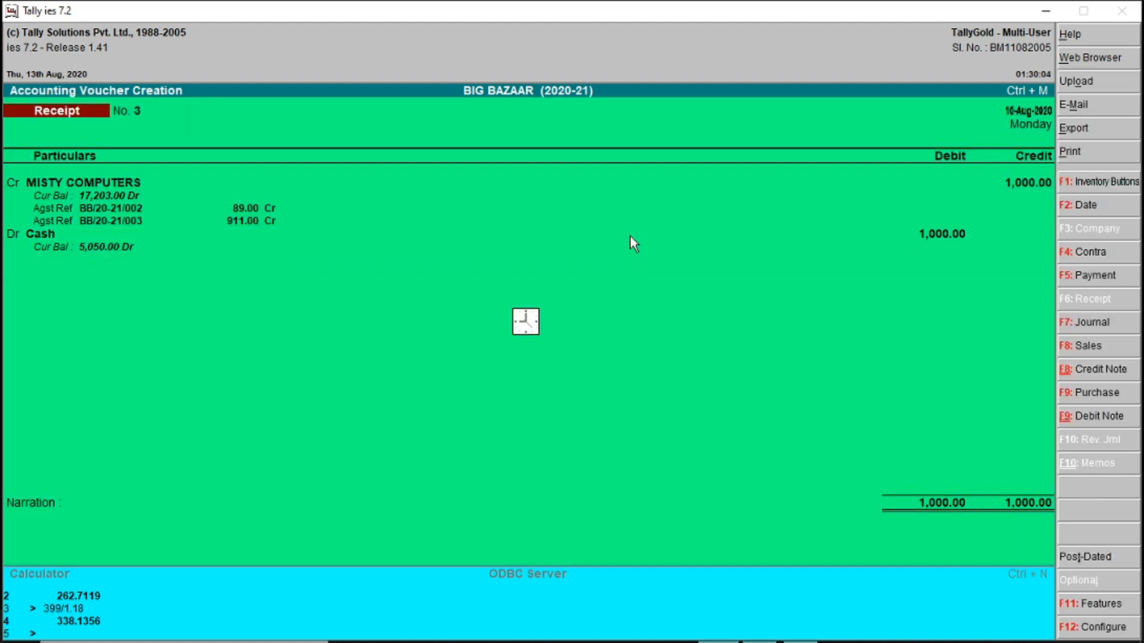
Leave voucher entry and open the bill-wise outstandings of the MISTY COMPUTERS ledger
key("Return")
key("Escape")
type("dal")
type("MIS")
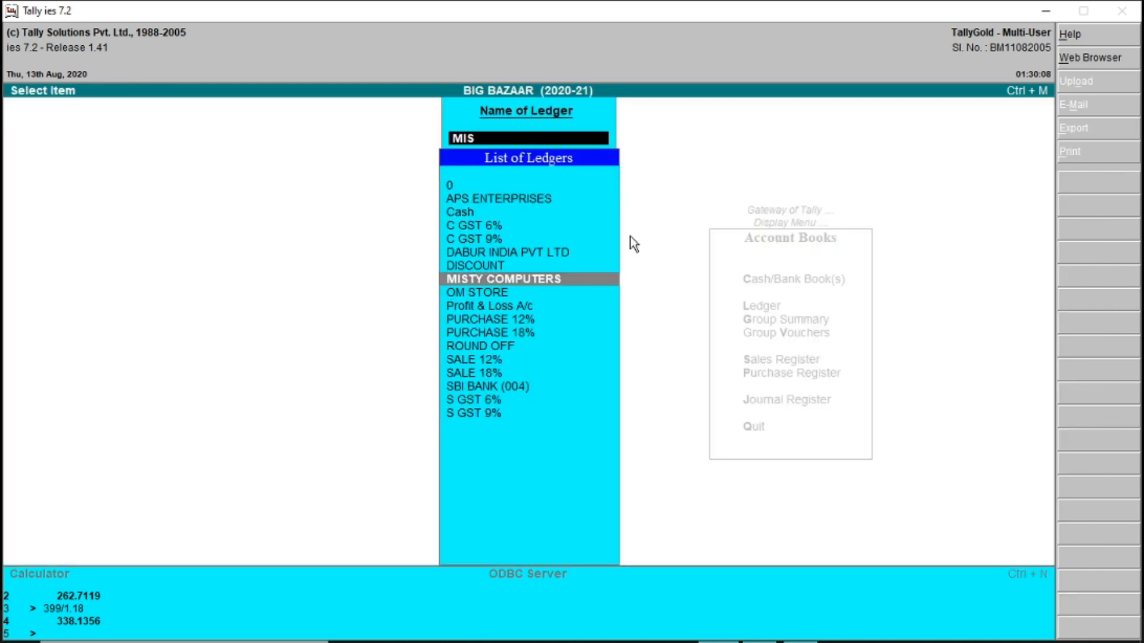
key("Return")
key("alt+b")
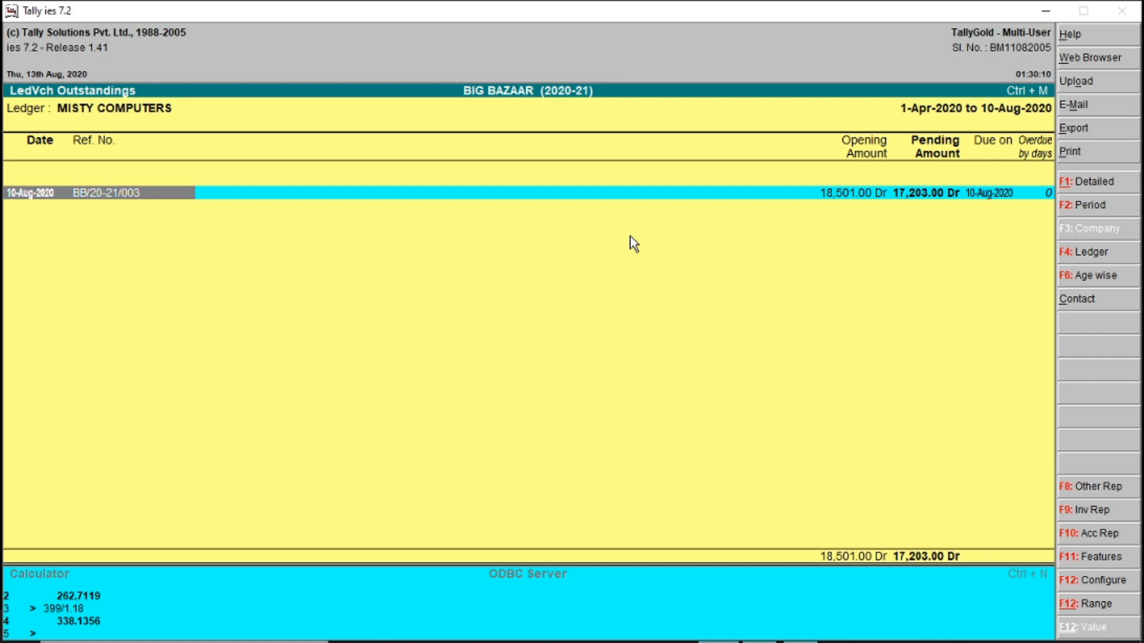
Expand the outstandings in detail and examine the credit note and receipt listed under bill BB/20-21/003
key("alt+F1")
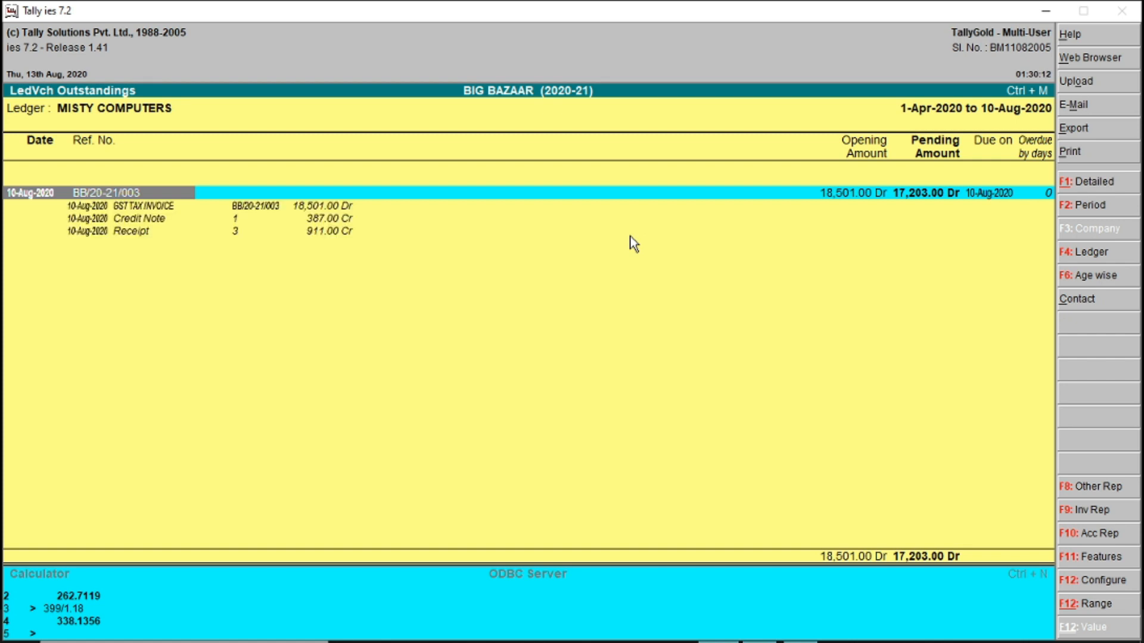
key("Down")
key("Down")
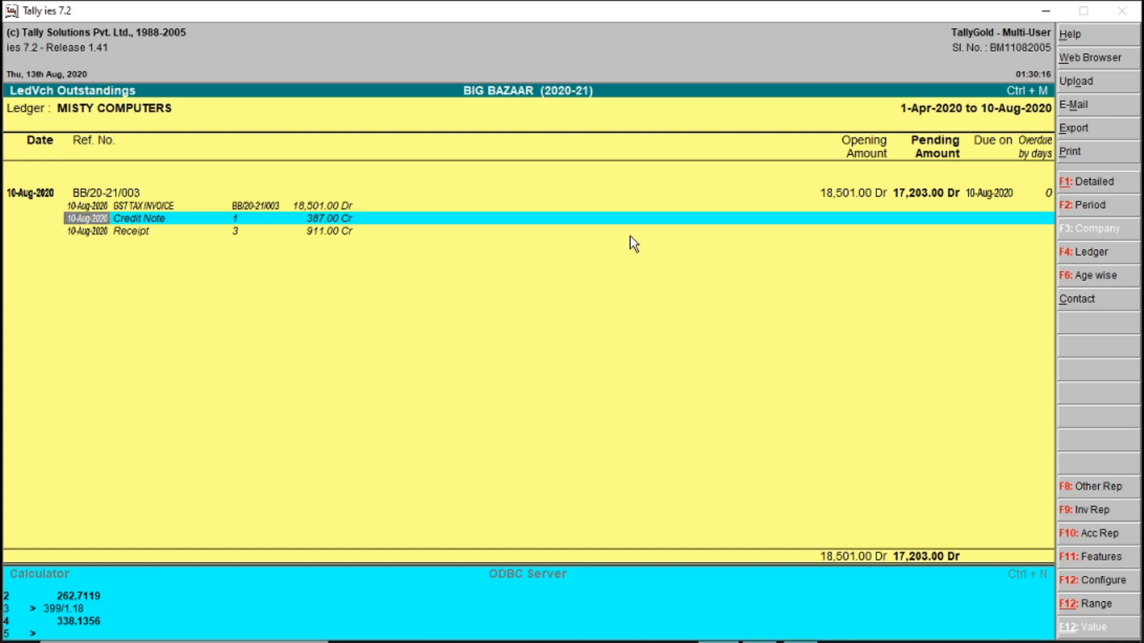
key("Down")
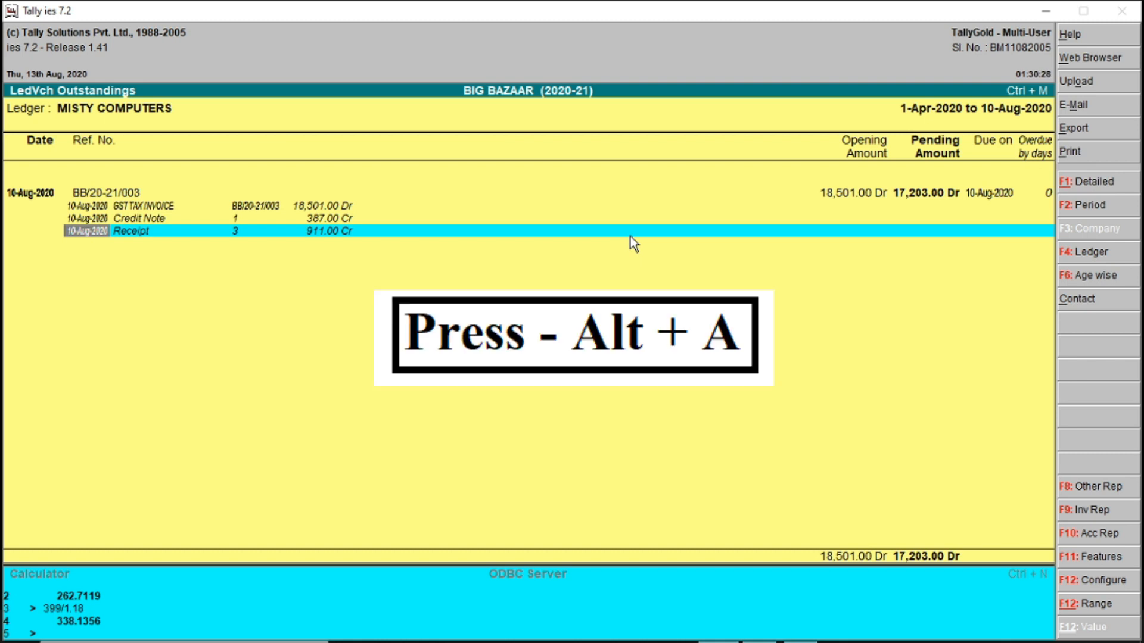
Add a receipt voucher from the outstandings report and date it 12-Aug-2020
key("alt+a")
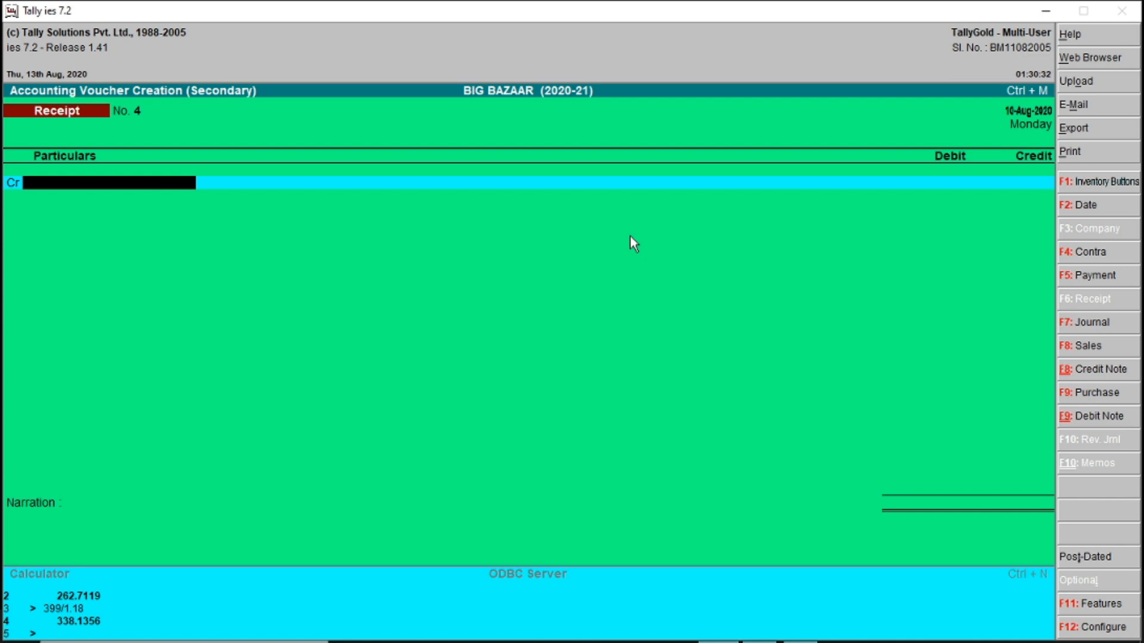
key("F2")
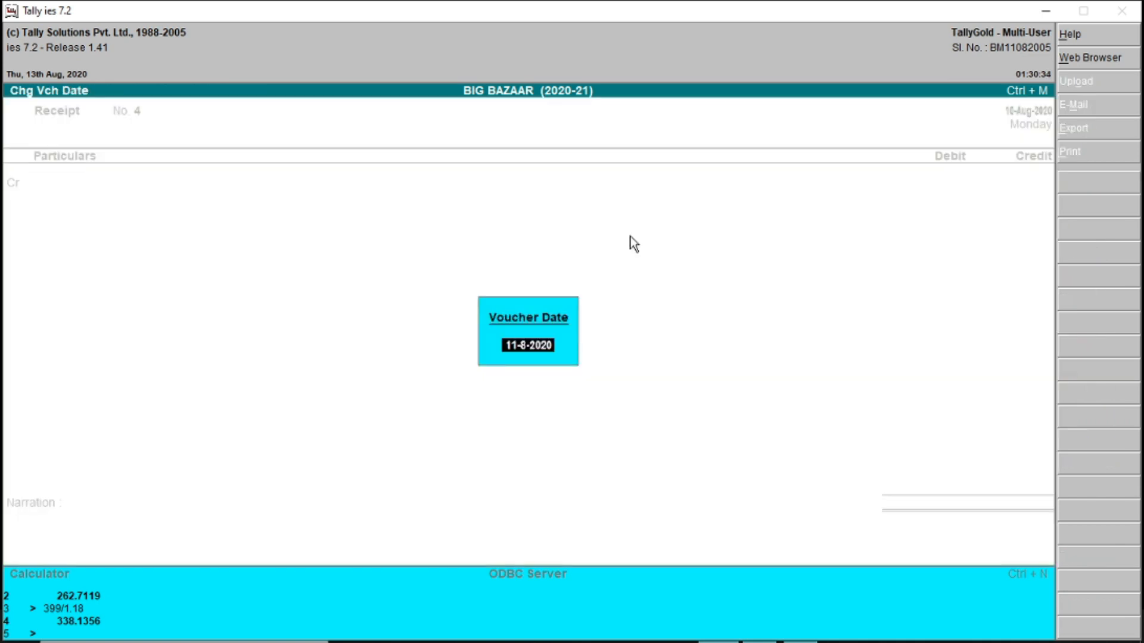
type("12.8")
key("Return")
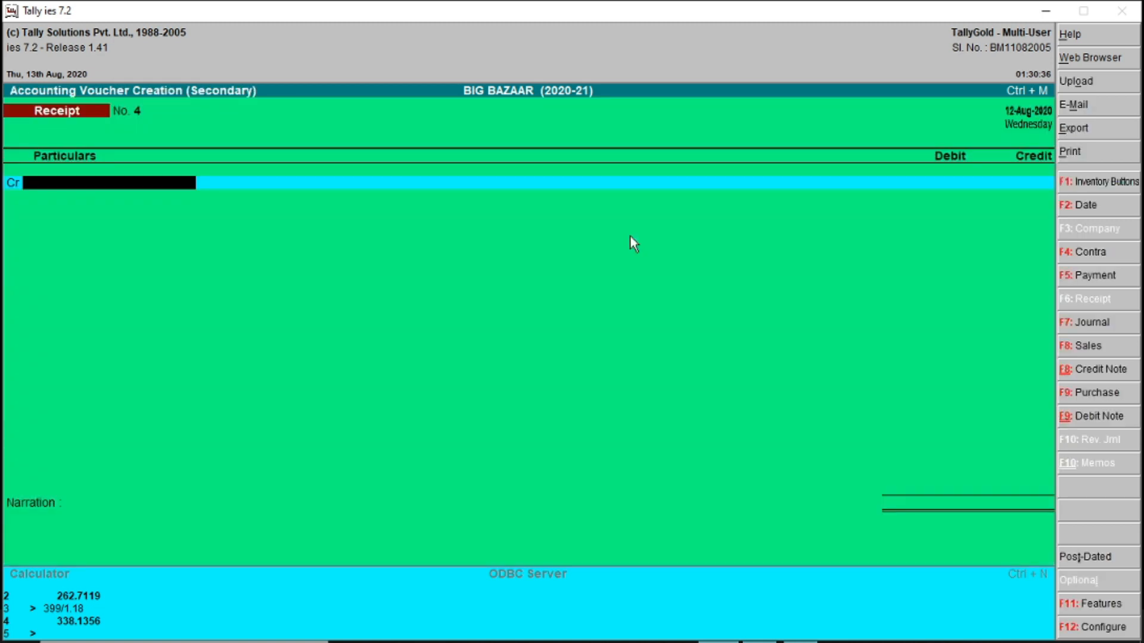
Credit MISTY COMPUTERS with 17,203.00, allocated as Agst Ref to bill BB/20-21/003
type("mis")
key("Return")
type("17203")
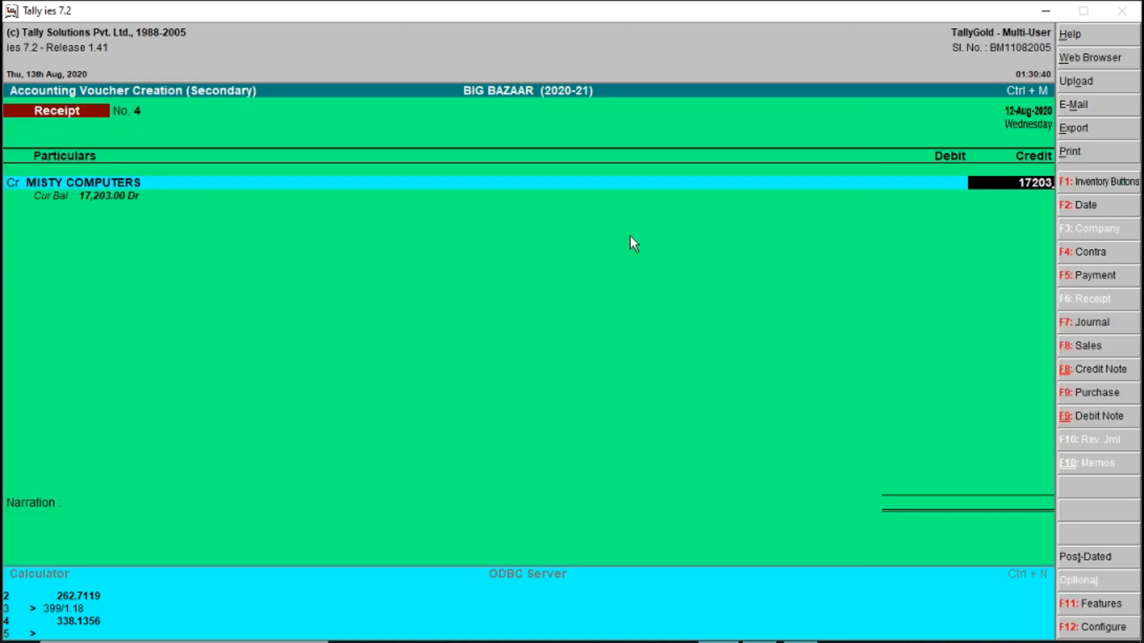
key("Return")
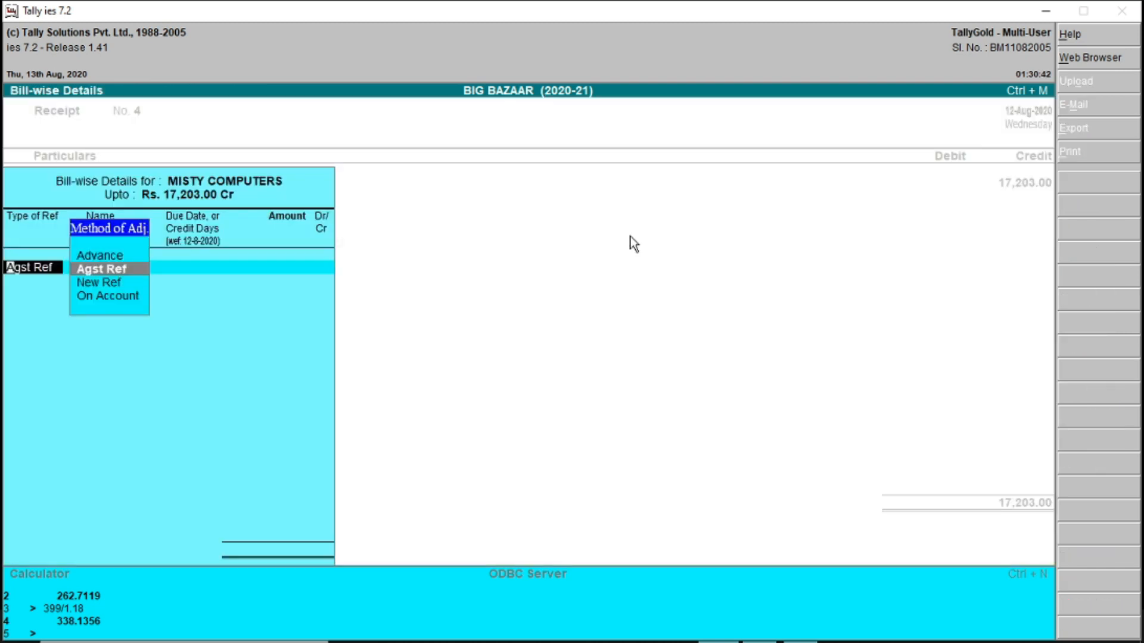
key("Return")
key("Return")
key("Return")
key("Return")
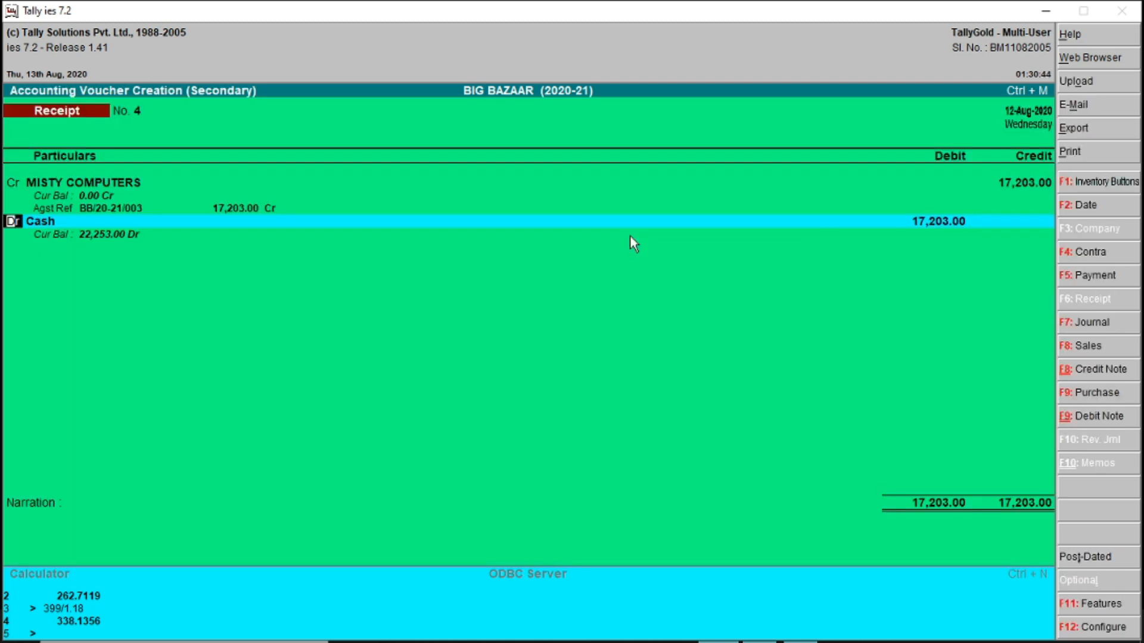
Debit Cash with 17,200.00 and DISCOUNT with 3.00, and save the receipt voucher
key("Return")
type("17,200")
key("Return")
key("Return")
type("di")
key("Return")
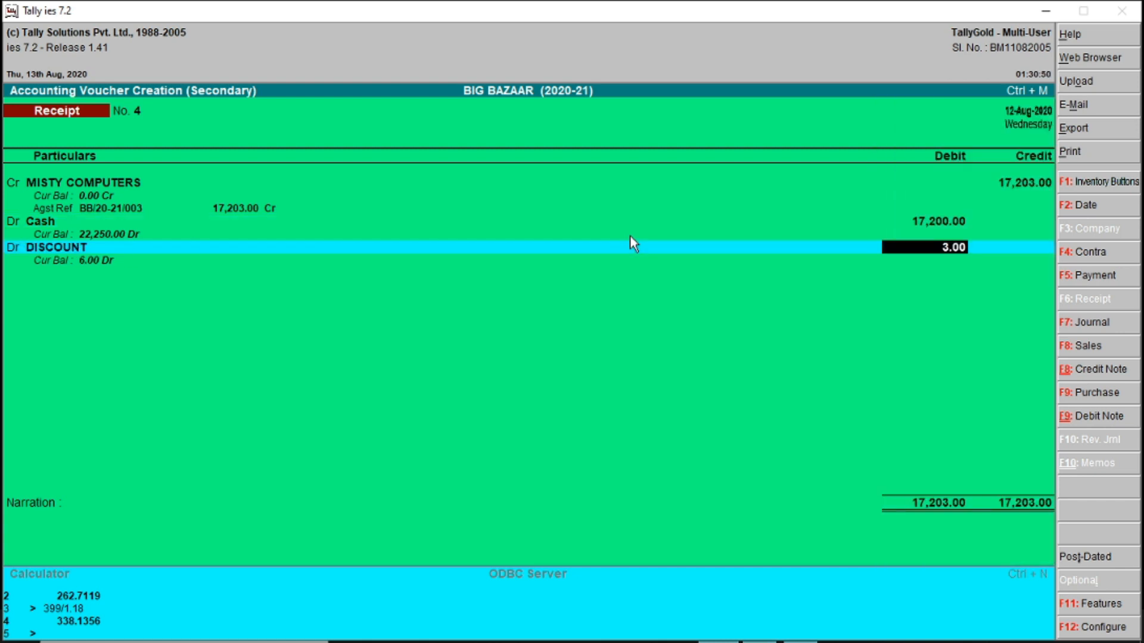
key("Return")
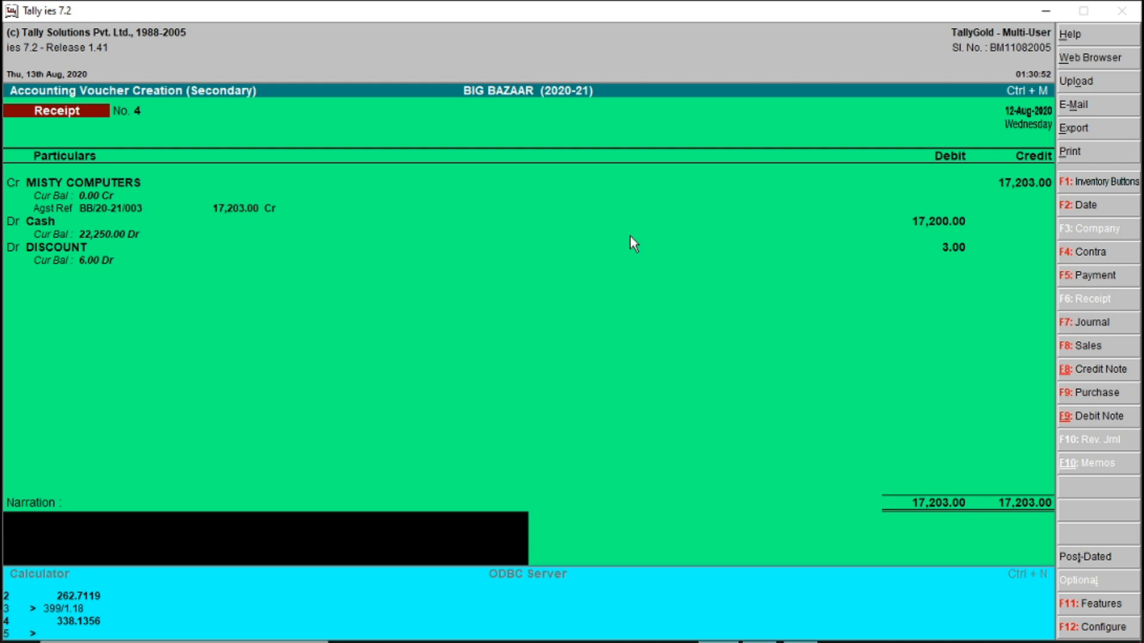
key("Return")
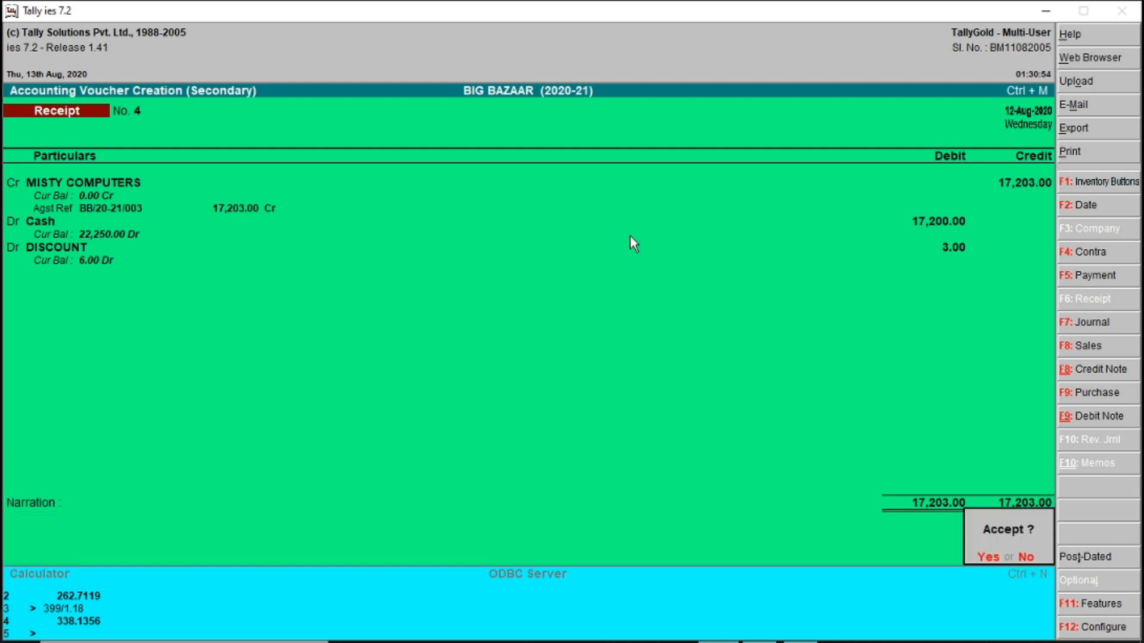
key("Return")
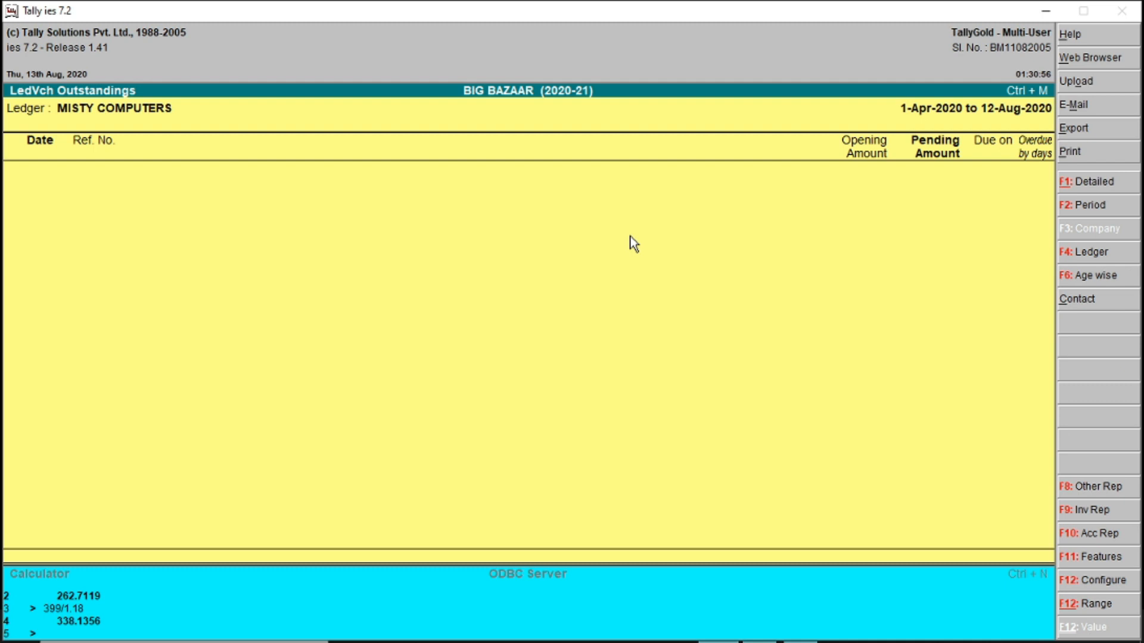
Leave the reports and start a contra voucher crediting Cash with 15,000.00
key("Escape")
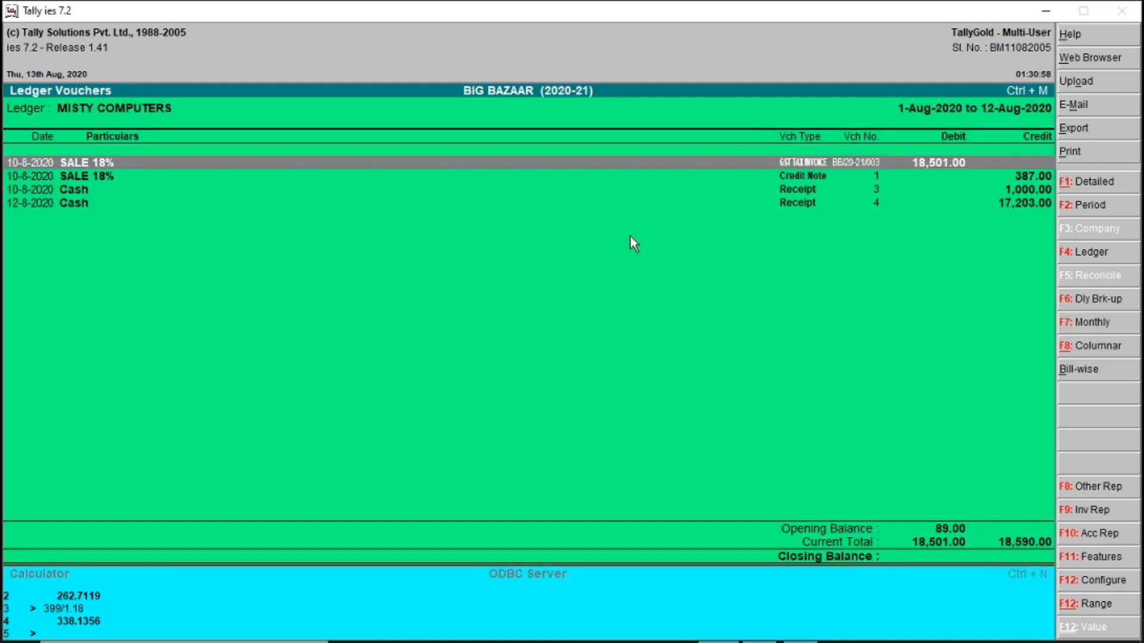
key("Escape")
key("Escape")
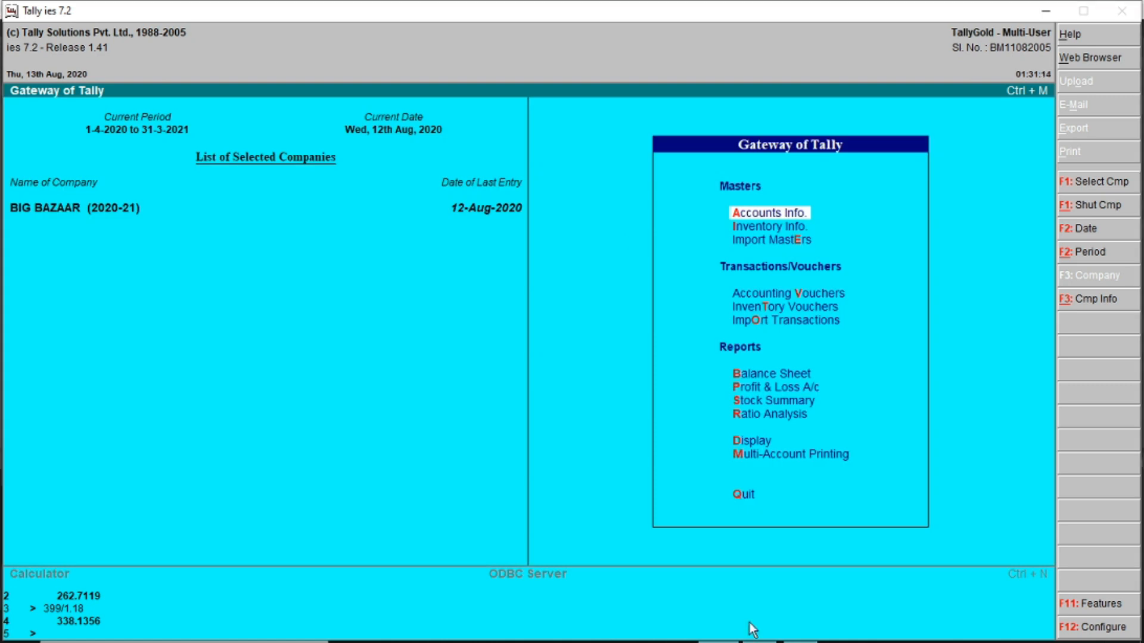
key("v")
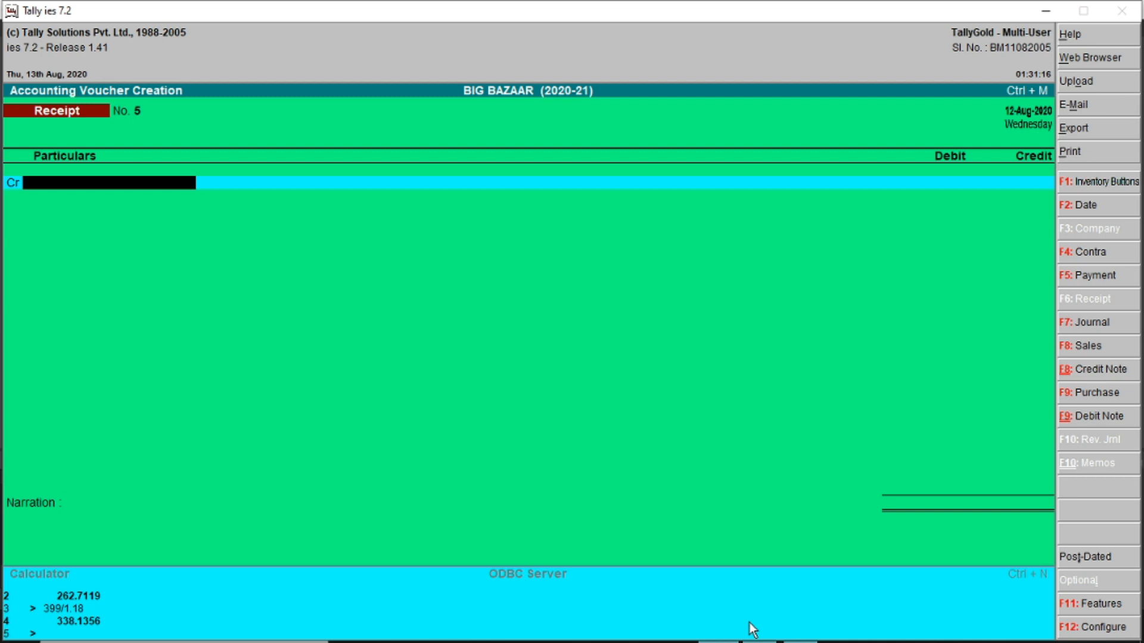
key("F4")
type("CAS")
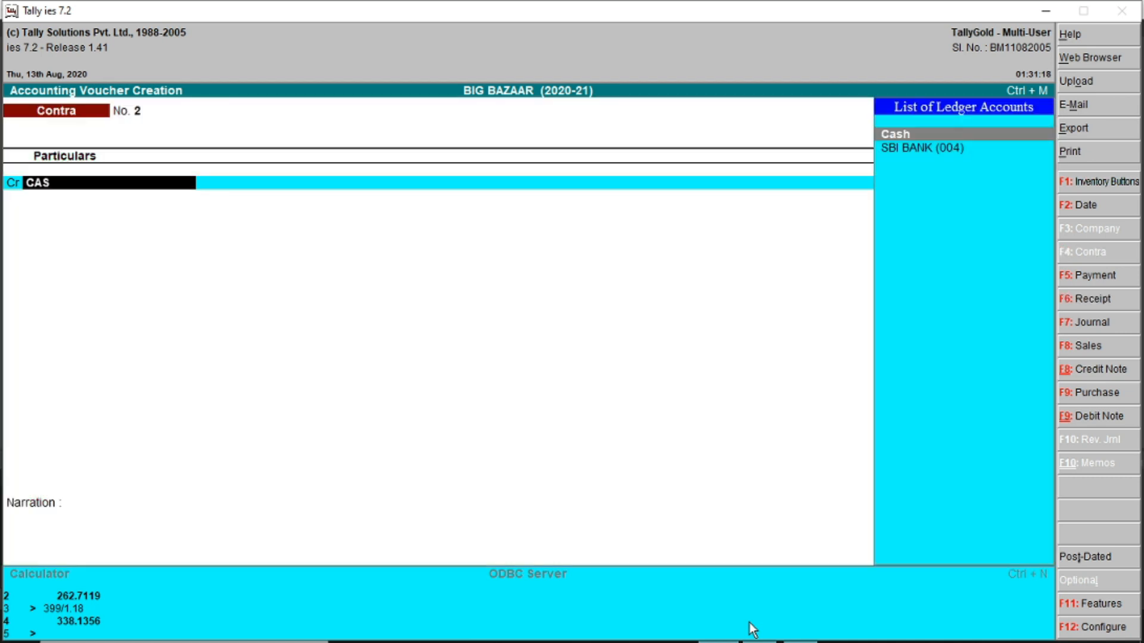
key("Return")
type("15000")
key("Return")
Debit SBI BANK (004) with 15,000.00, save the contra voucher and leave voucher entry
key("Return")
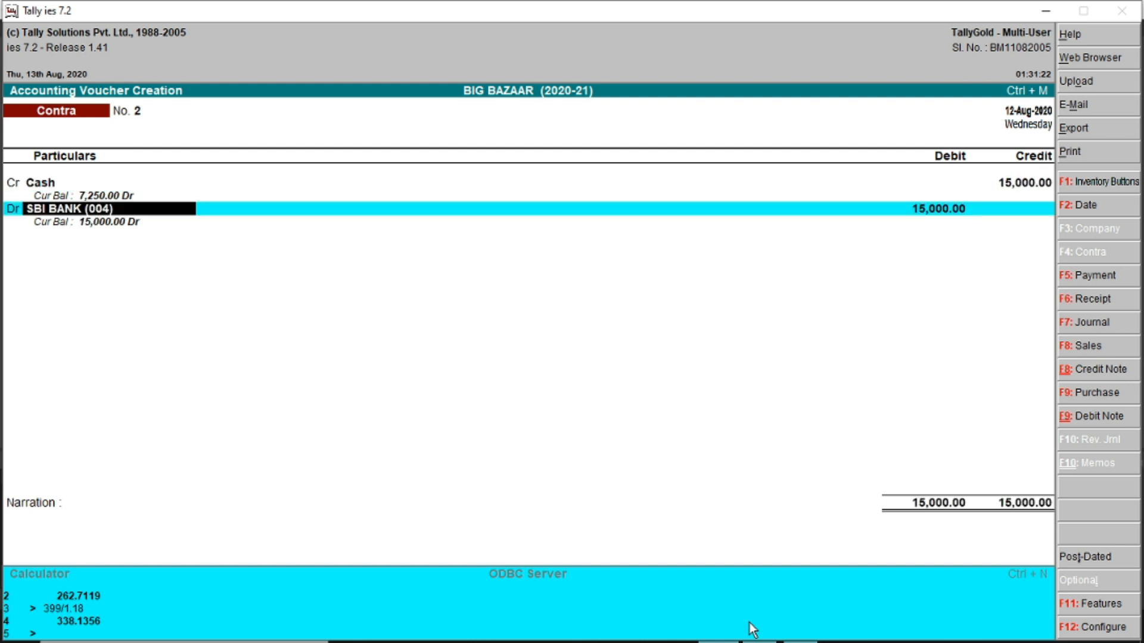
key("Return")
key("Return")
key("Return")
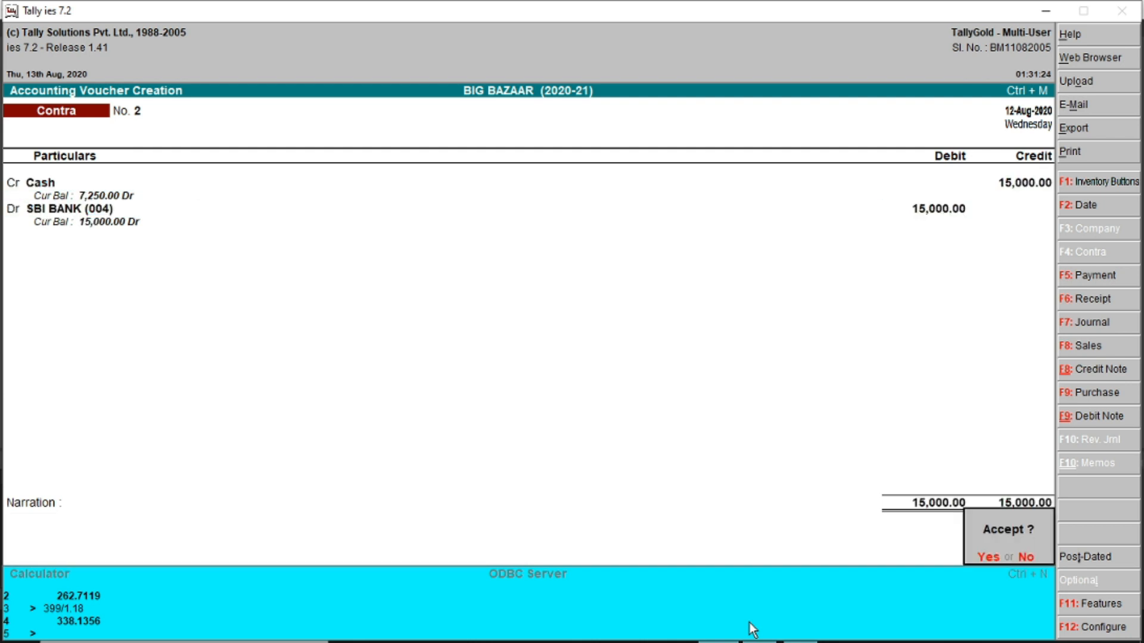
key("Return")
key("Escape")
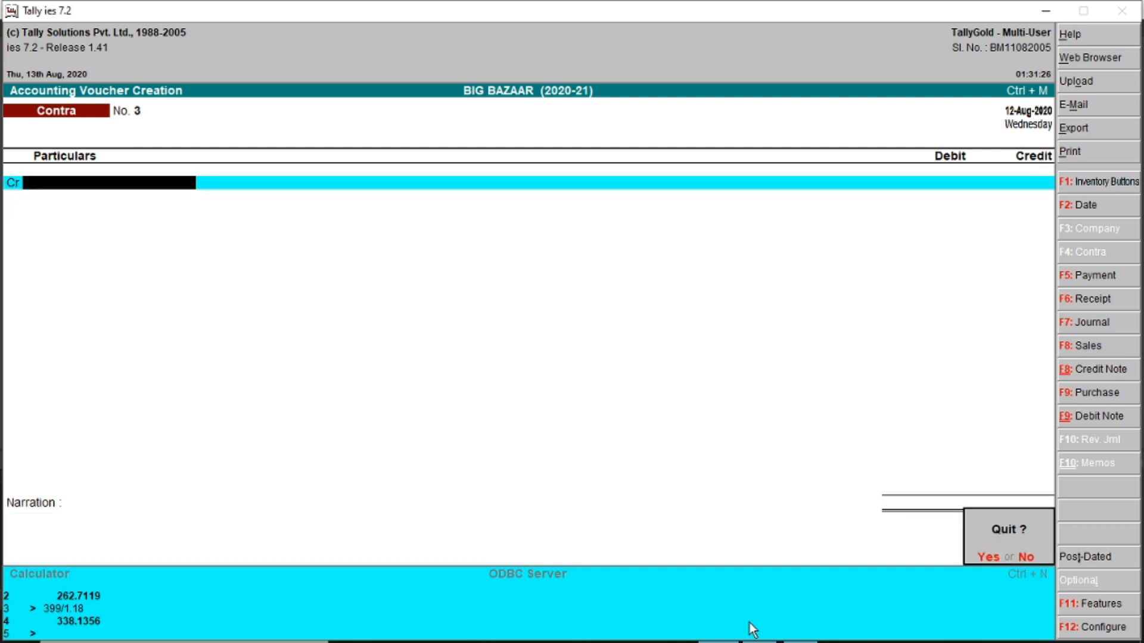
key("Return")
key("Escape")
key("Escape")
Start a payment voucher with APS ENTERPRISES as the debited party
key("v")
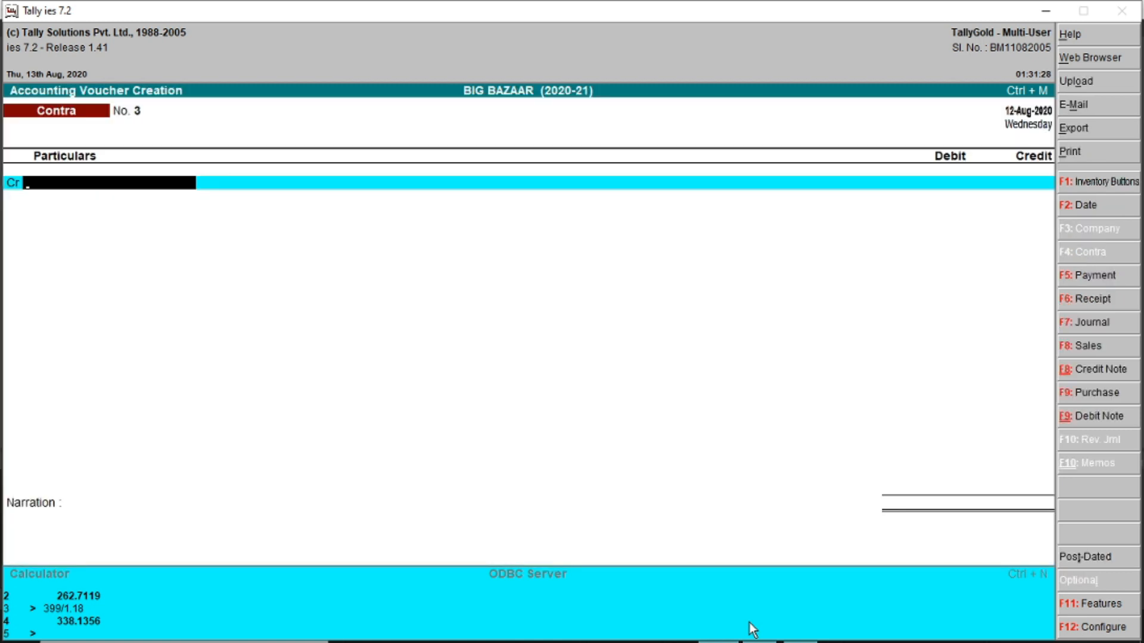
key("F5")
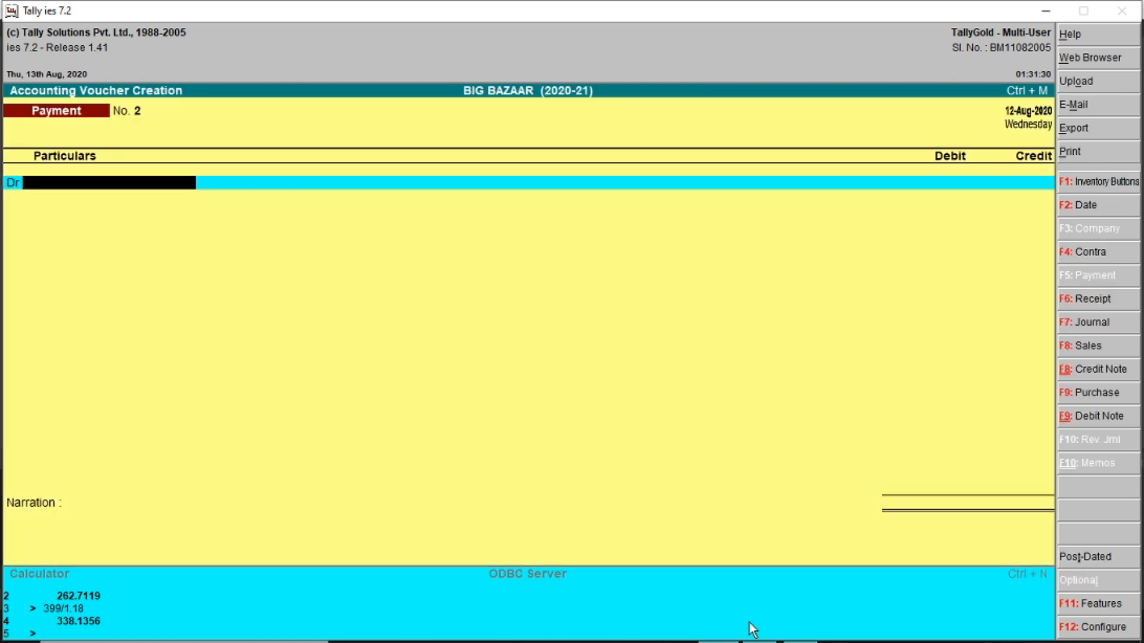
key("Down")
key("Return")
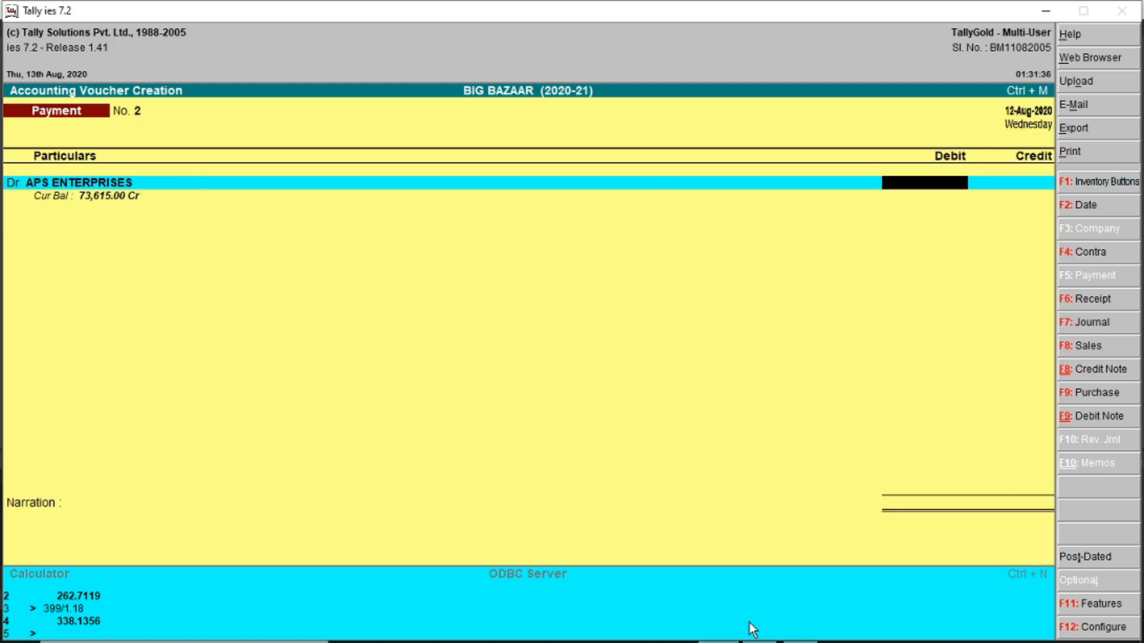
type("20000")
key("Return")
key("Return")
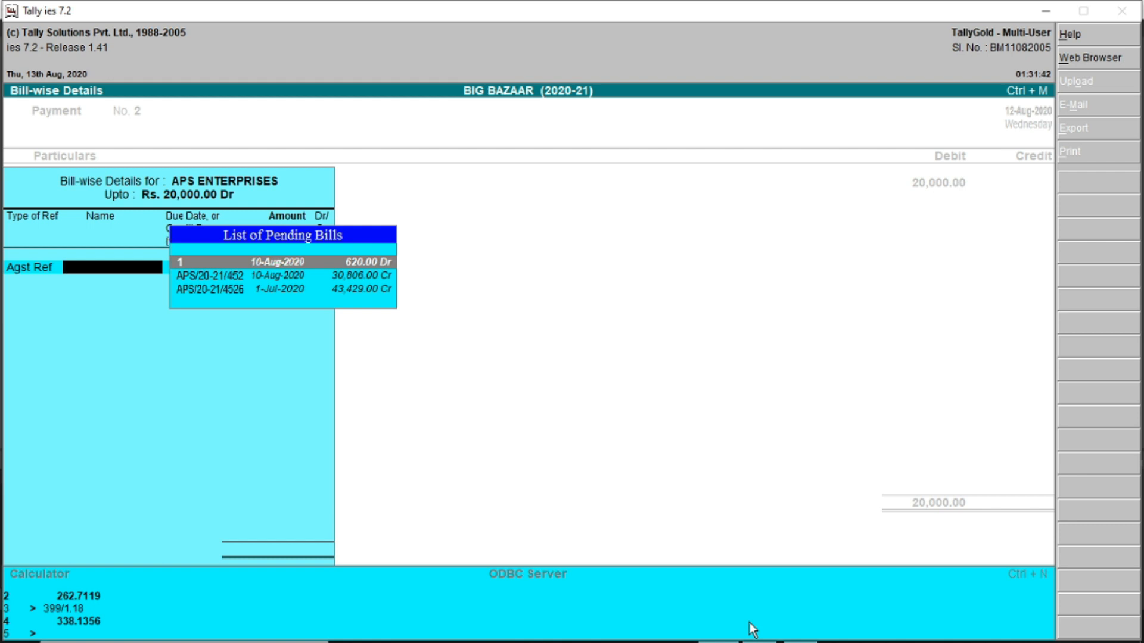
key("Escape")
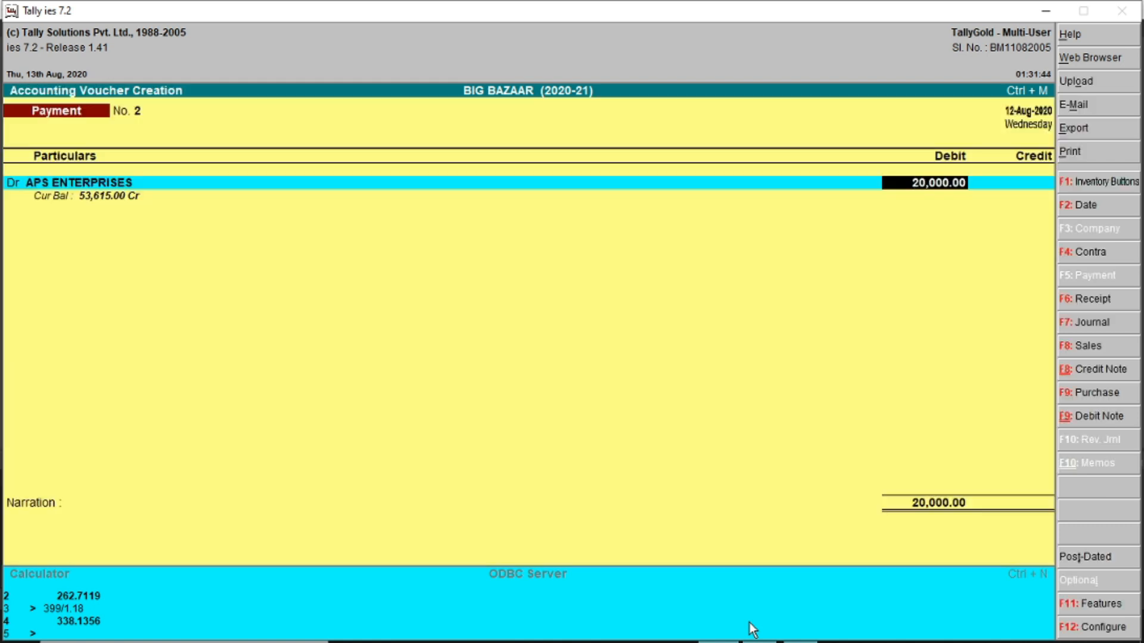
key("Return")
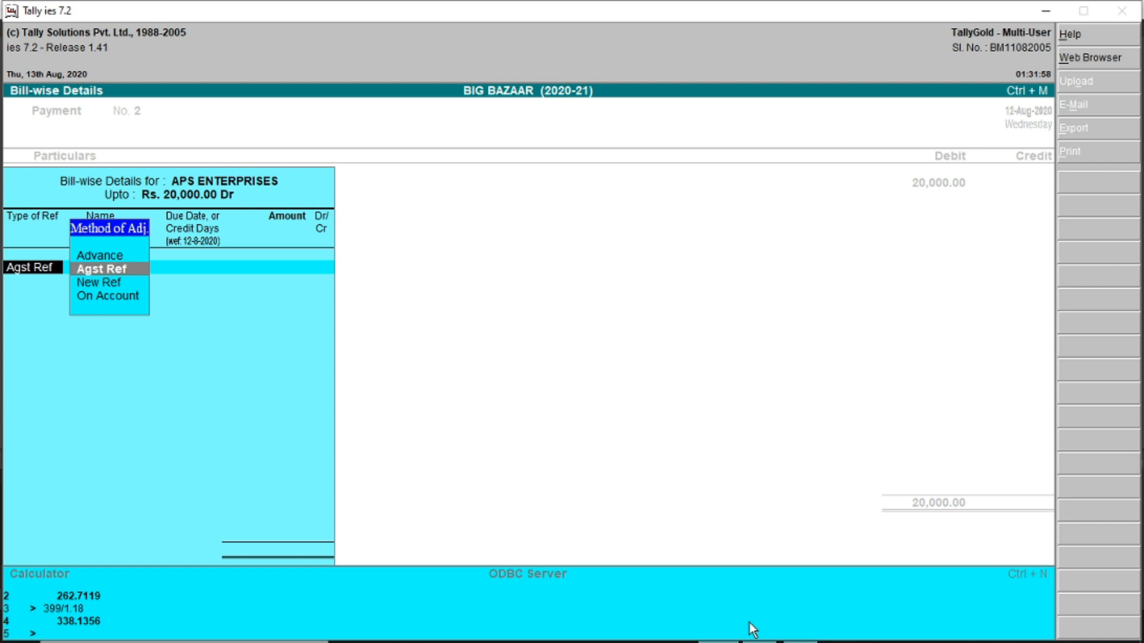
key("Escape")
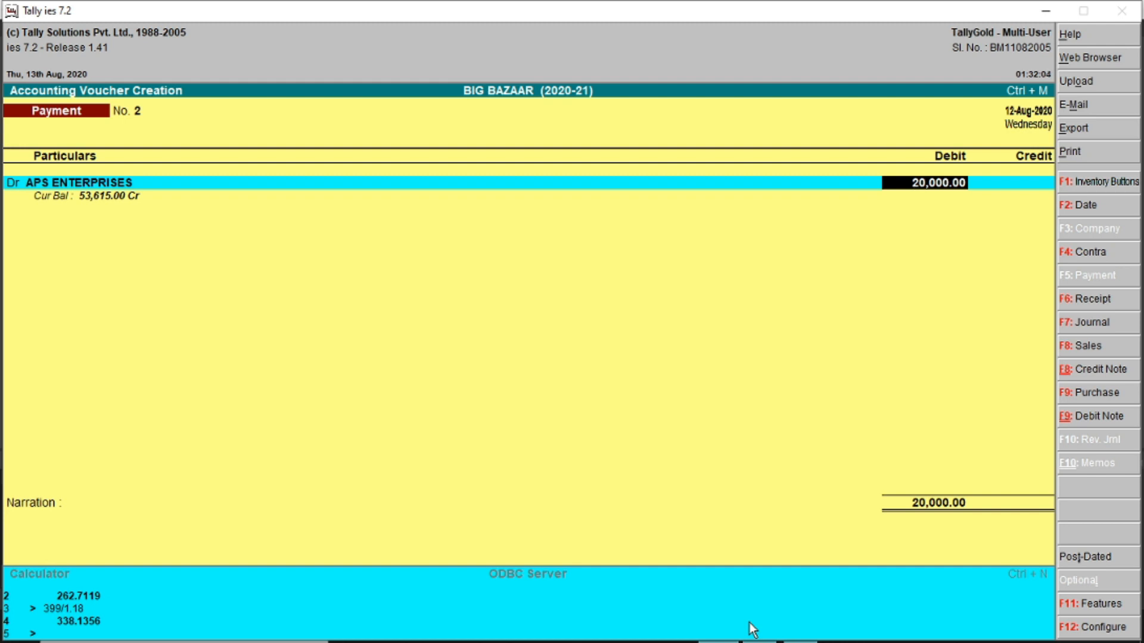
key("BackSpace")
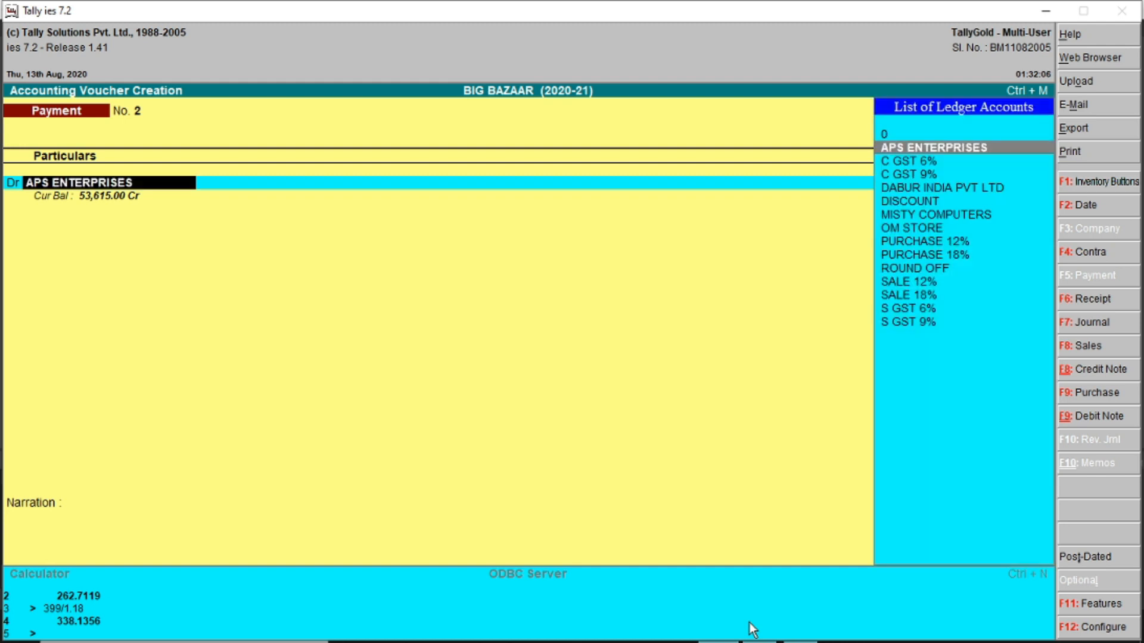
Set the debit for APS ENTERPRISES to 10,000.00 in the payment voucher
key("Return")
type("10,0")
type("0000")
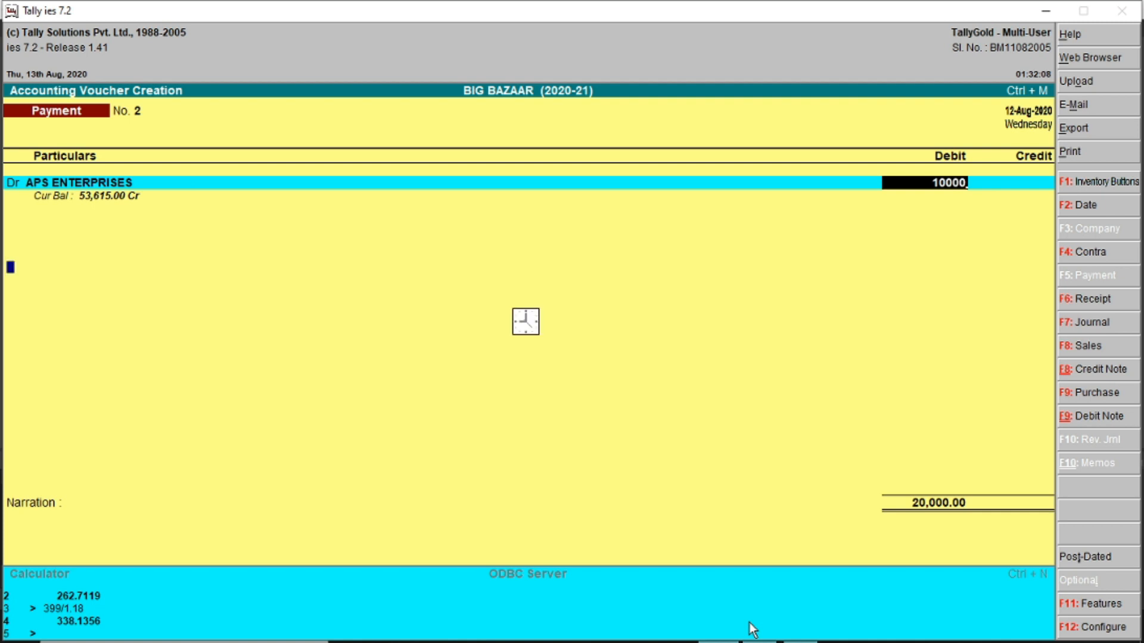
key("Return")
Allocate pending reference 1 for 620.00 Cr in the bill-wise details of the APS ENTERPRISES payment
key("Return")
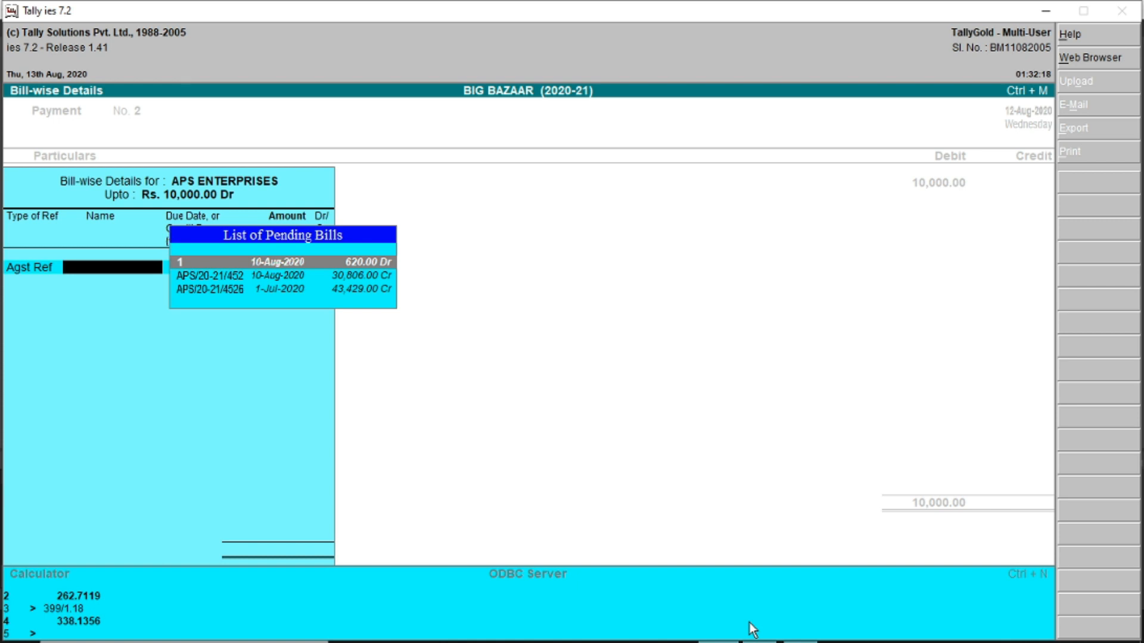
key("Return")
key("Return")
key("Return")
key("Return")
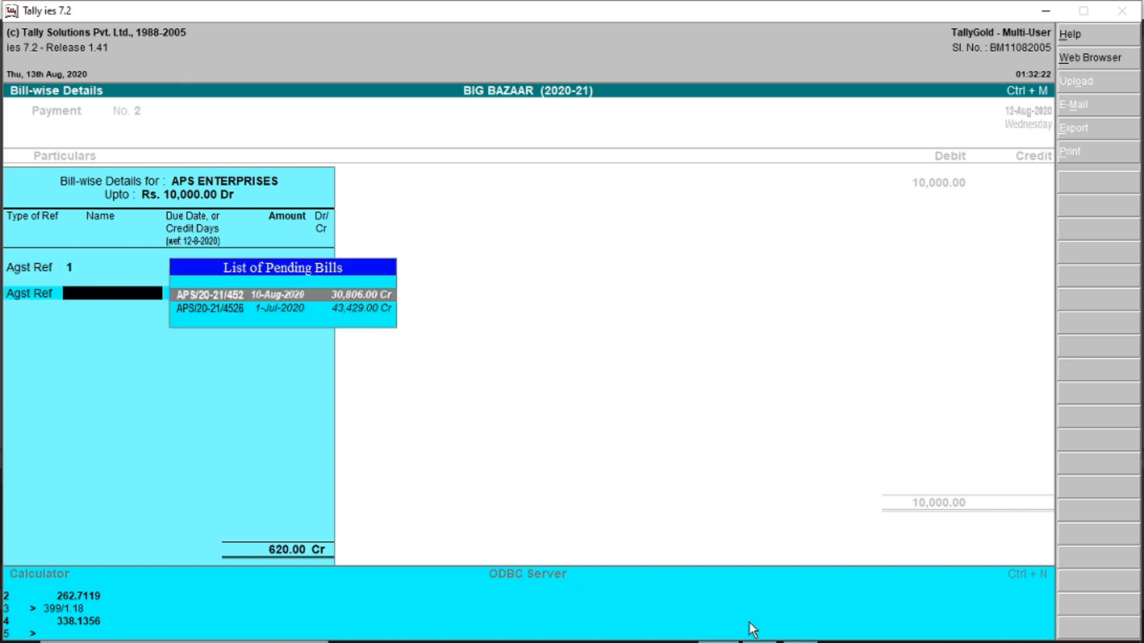
Allocate 10,620.00 Dr against pending bill APS/20-21/4526 to complete the bill-wise details
key("Down")
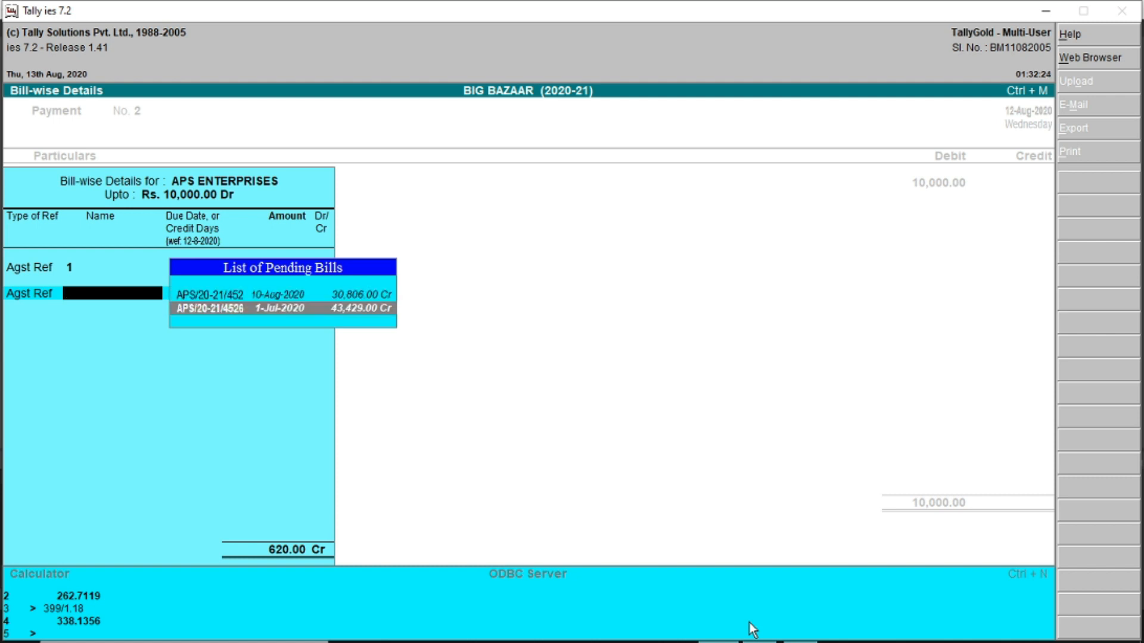
key("Up")
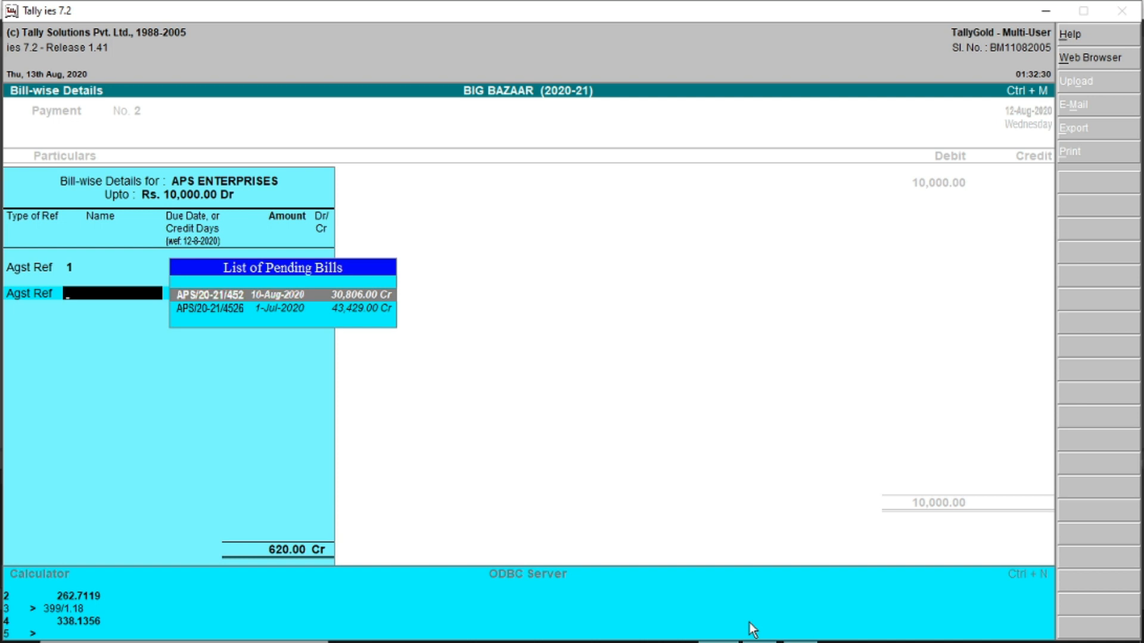
key("Down")
key("Return")
key("Return")
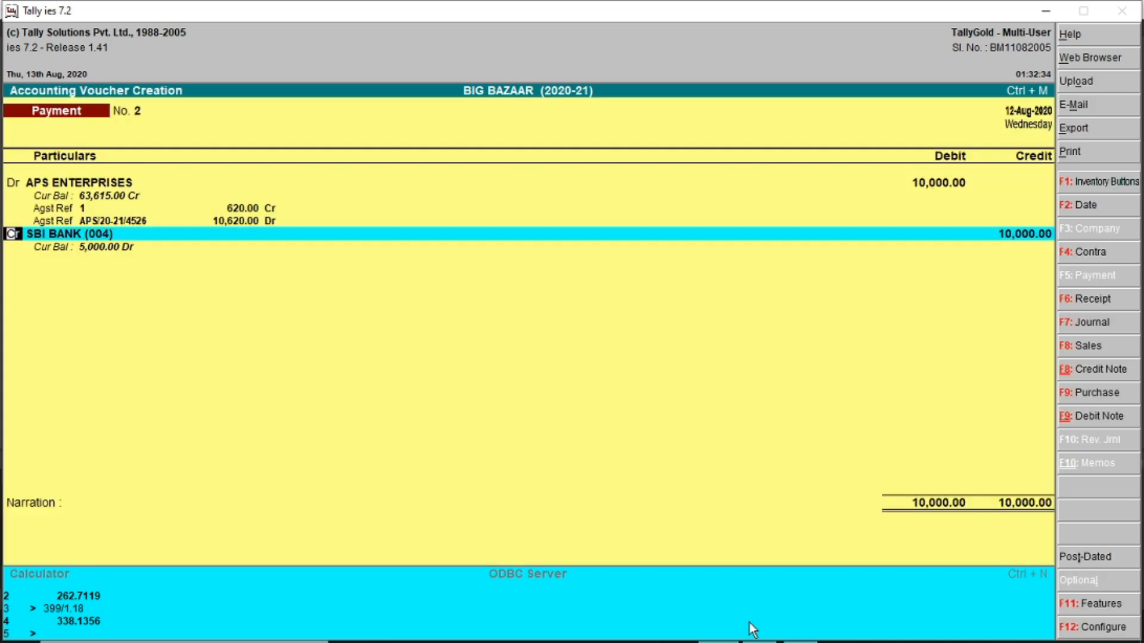
Credit SBI BANK (004) with 10,000.00 and save the payment voucher with the narration "Ch. No. :452362"
key("Return")
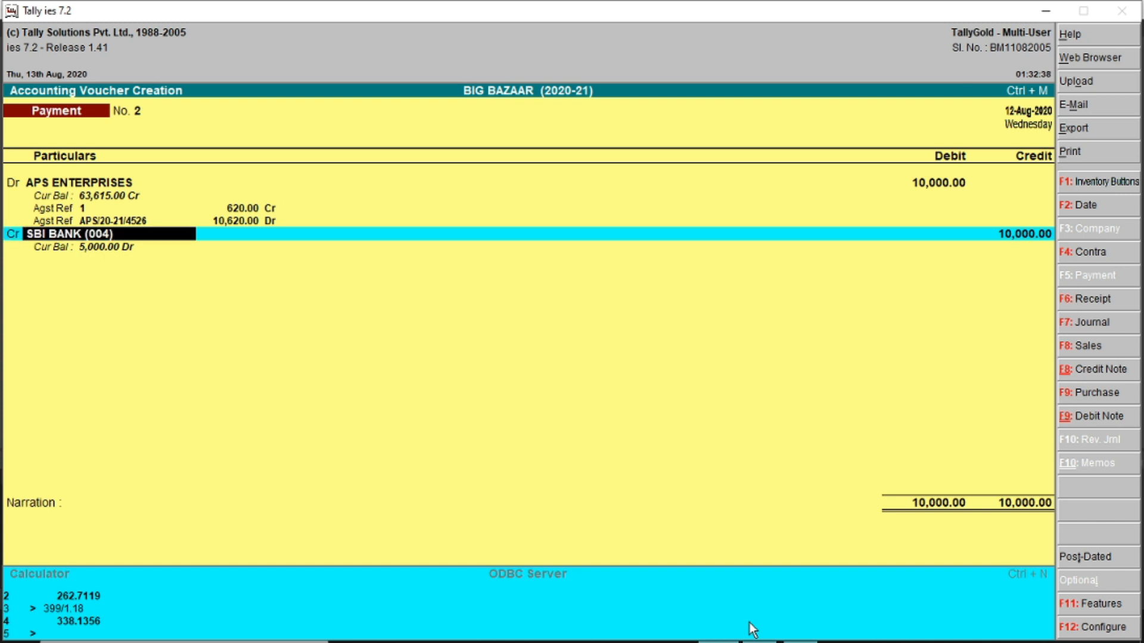
key("Return")
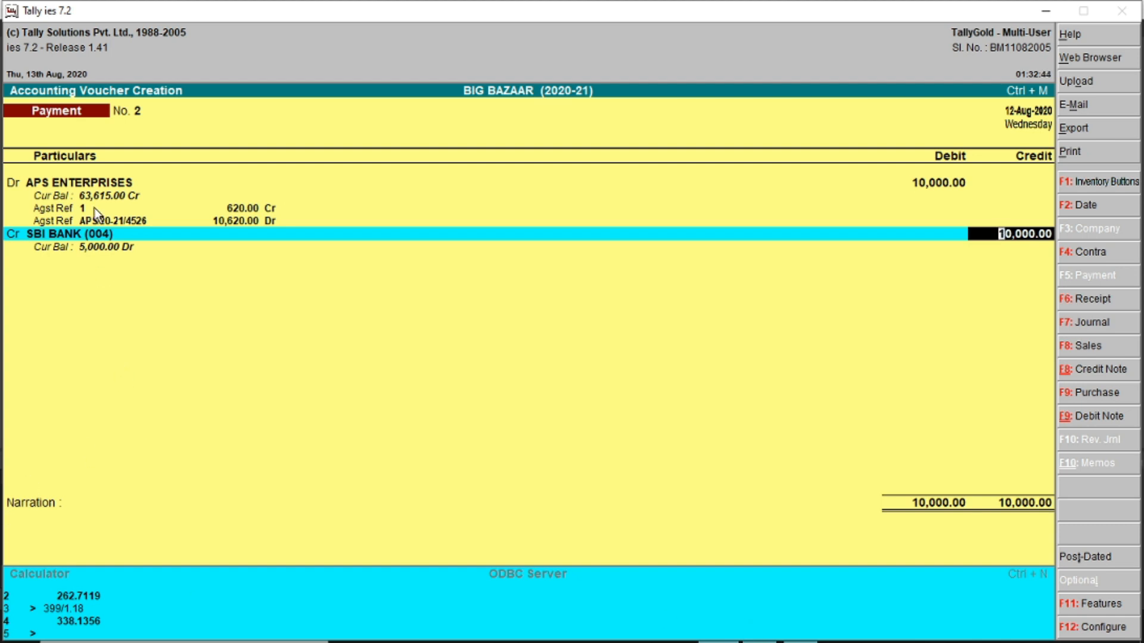
key("Return")
key("Return")
key("Escape")
type("452362")
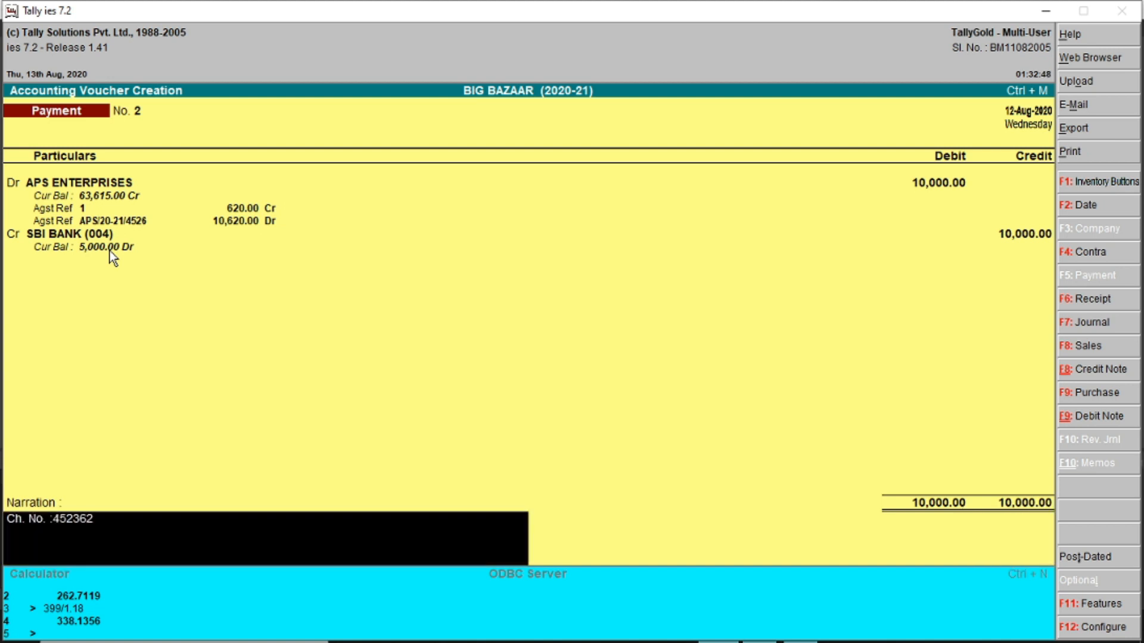
key("Return")
key("Escape")
key("Return")
Start another payment voucher debiting APS ENTERPRISES with 7,000.00
key("Return")
type("APS")
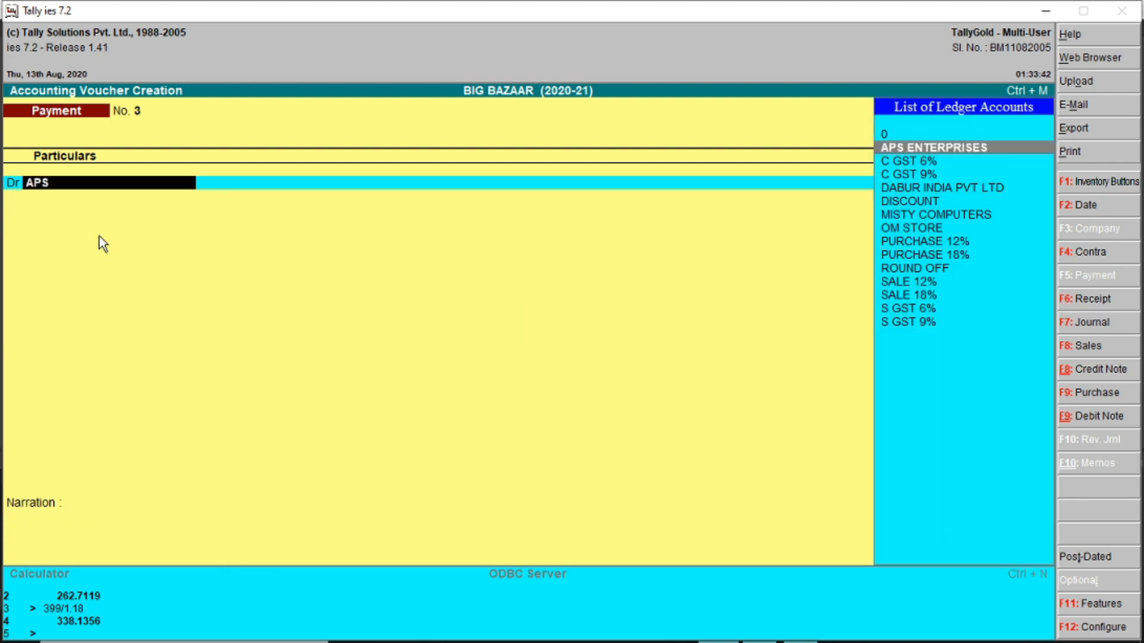
key("Return")
type("7,000")
key("Return")
key("Return")
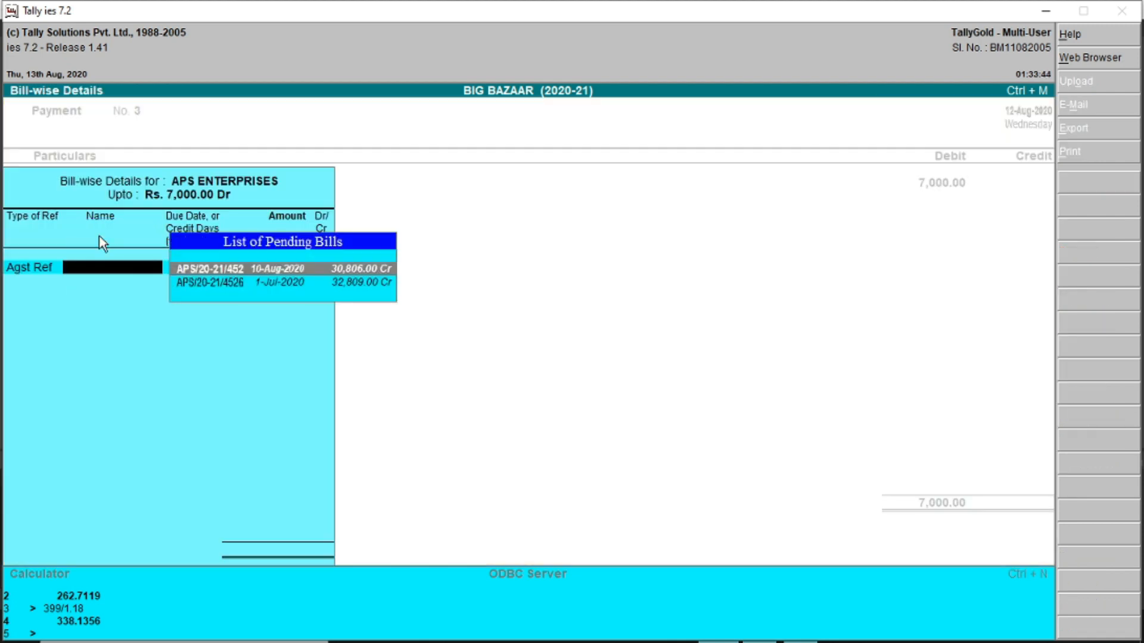
Allocate the 7,000.00 Dr payment against pending bill APS/20-21/4526
key("Return")
key("Return")
key("Return")
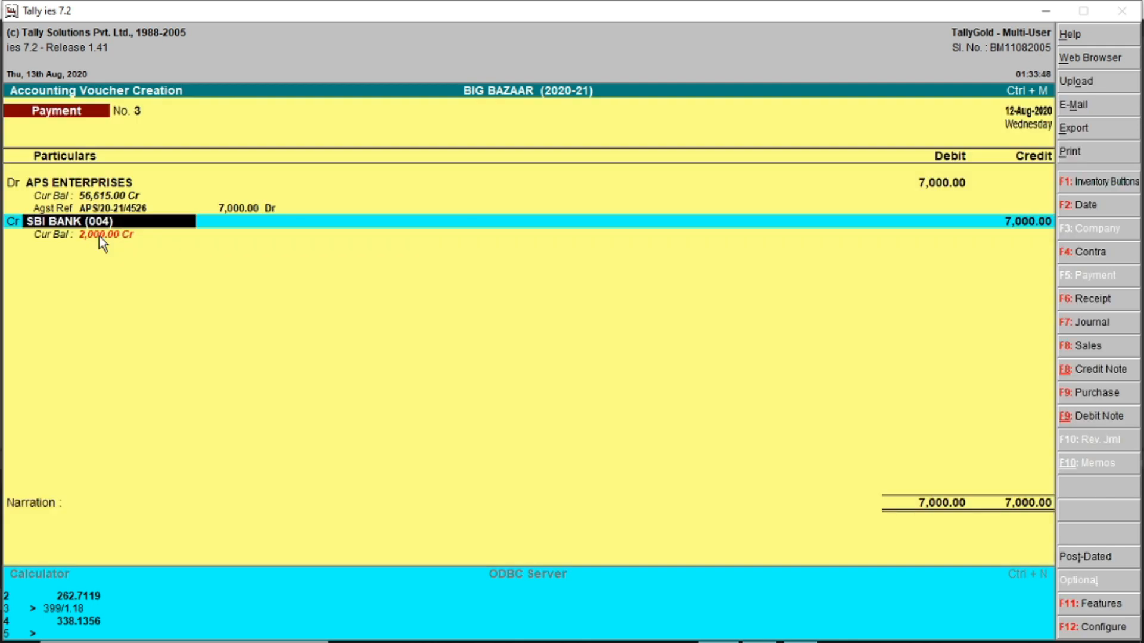
Credit Cash with 7,000.00, save the payment voucher without narration and leave voucher entry
type("CA")
key("Return")
key("Return")
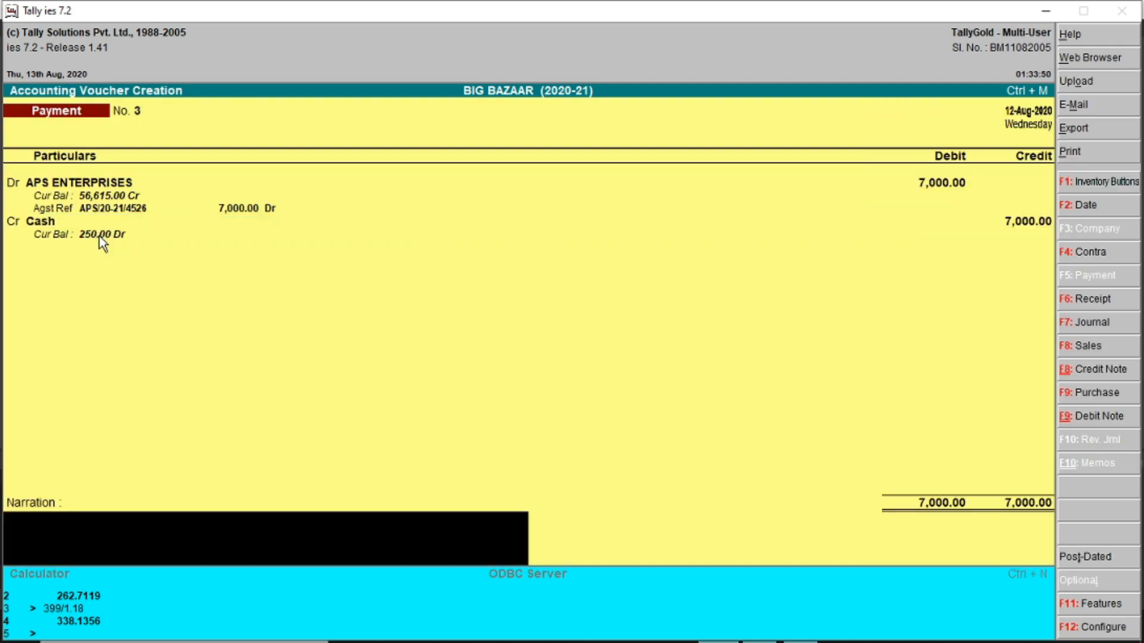
key("Return")
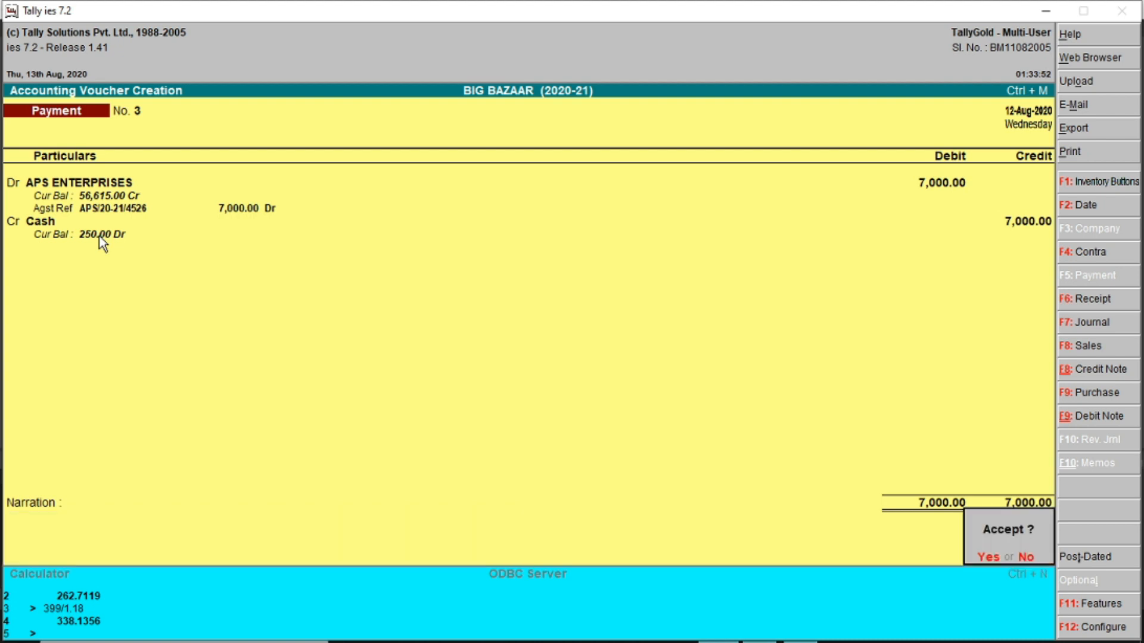
key("y")
key("Escape")
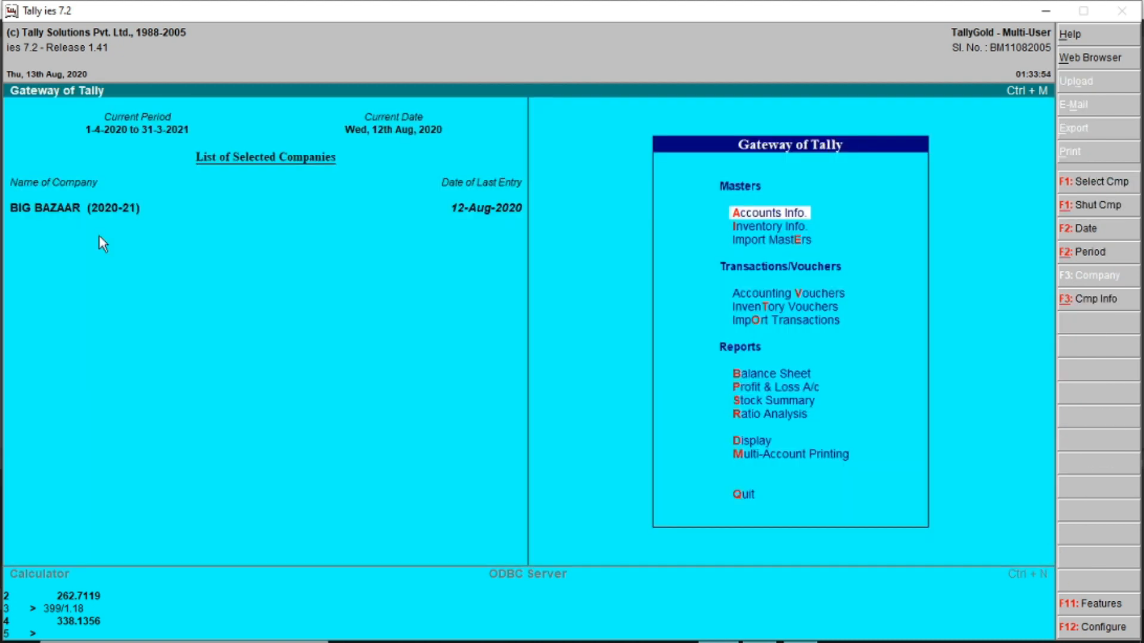
Drill down from the Balance Sheet through Current Liabilities to the Sundry Creditors summary and examine the creditor balances
key("b")
key("Down")
key("Down")
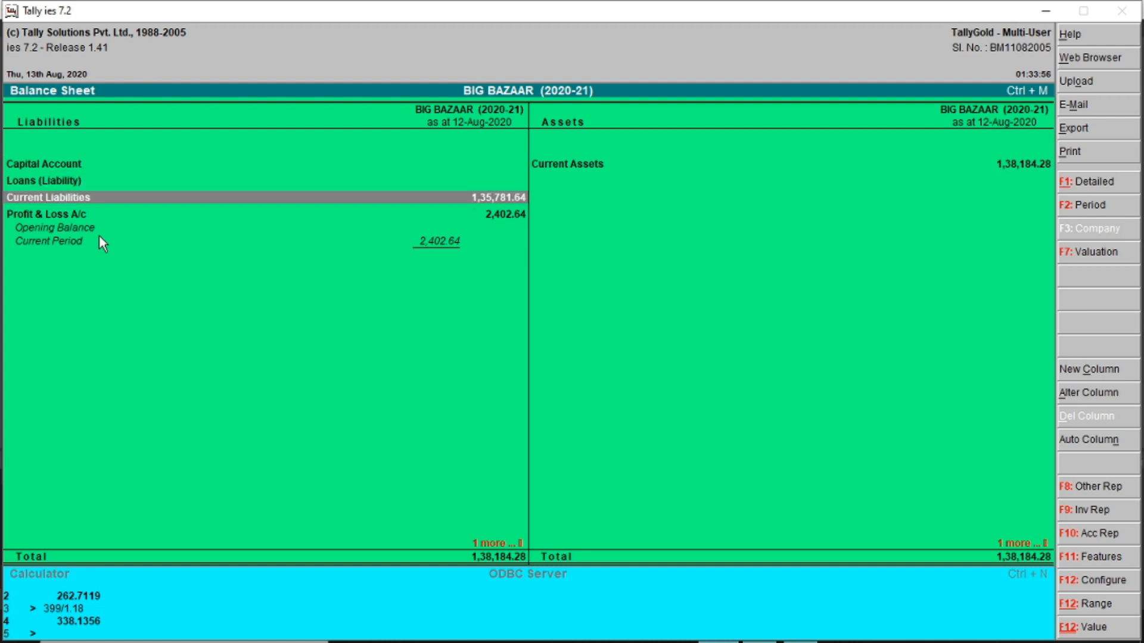
key("Return")
key("Down")
key("Return")
key("Down")
key("Up")
key("Down")
key("Up")
key("Down")
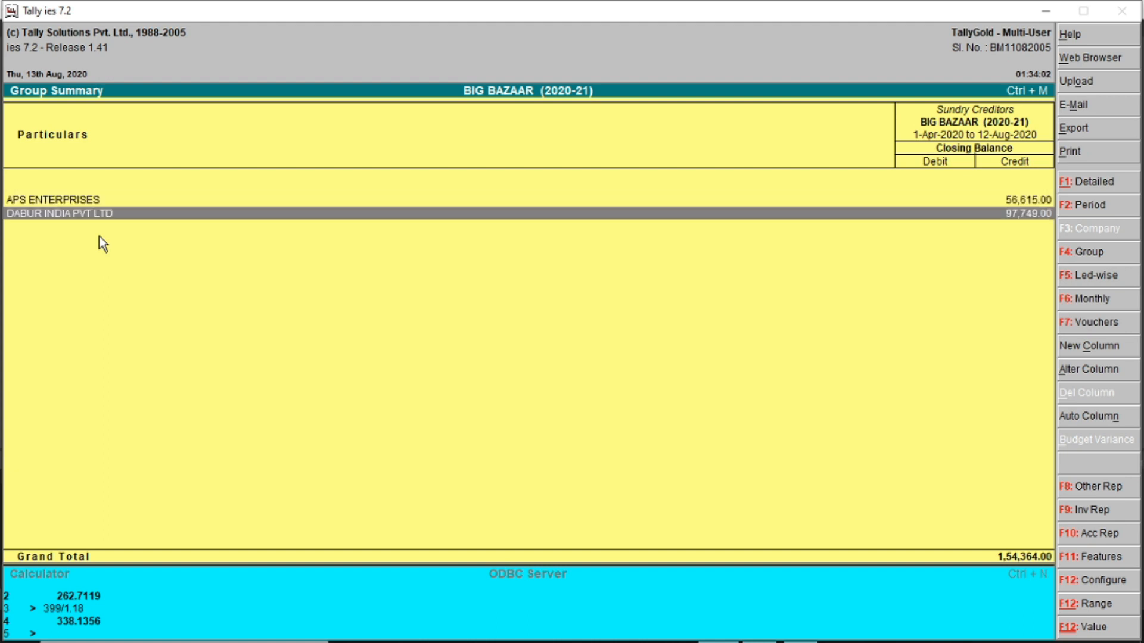
key("Up")
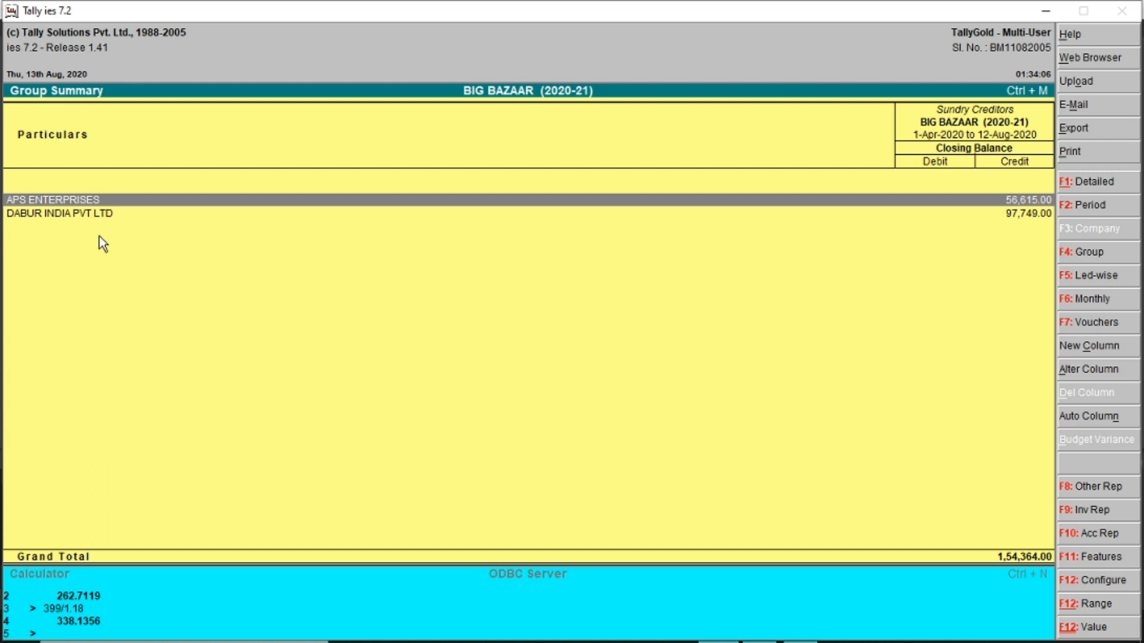
Open the August ledger vouchers of APS ENTERPRISES and display them bill-wise
key("Return")
key("Return")
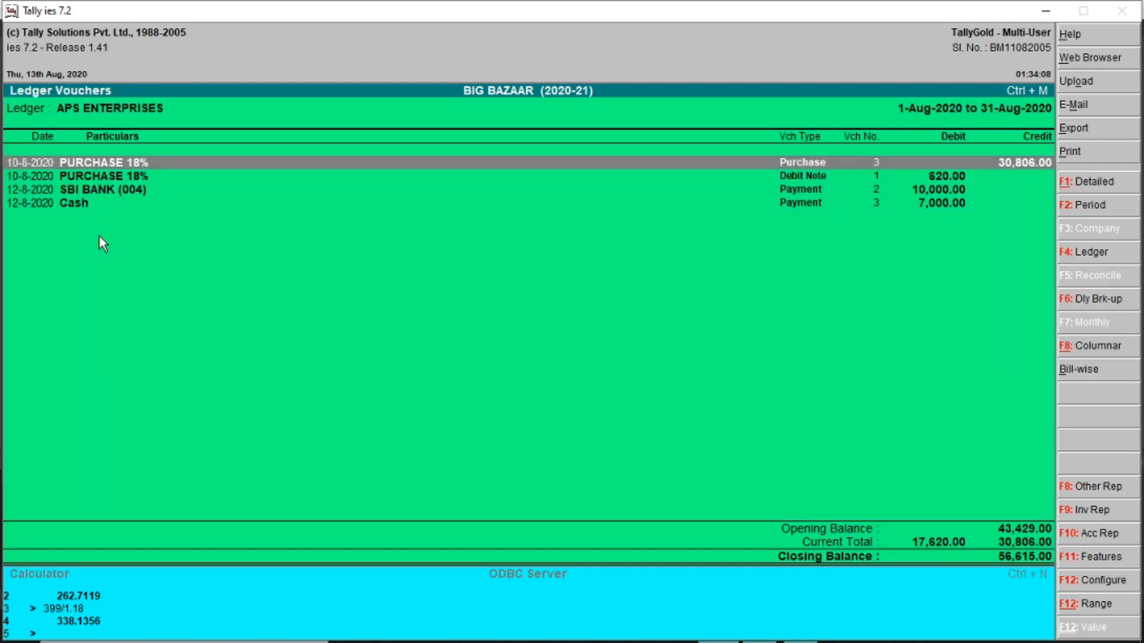
key("alt+b")
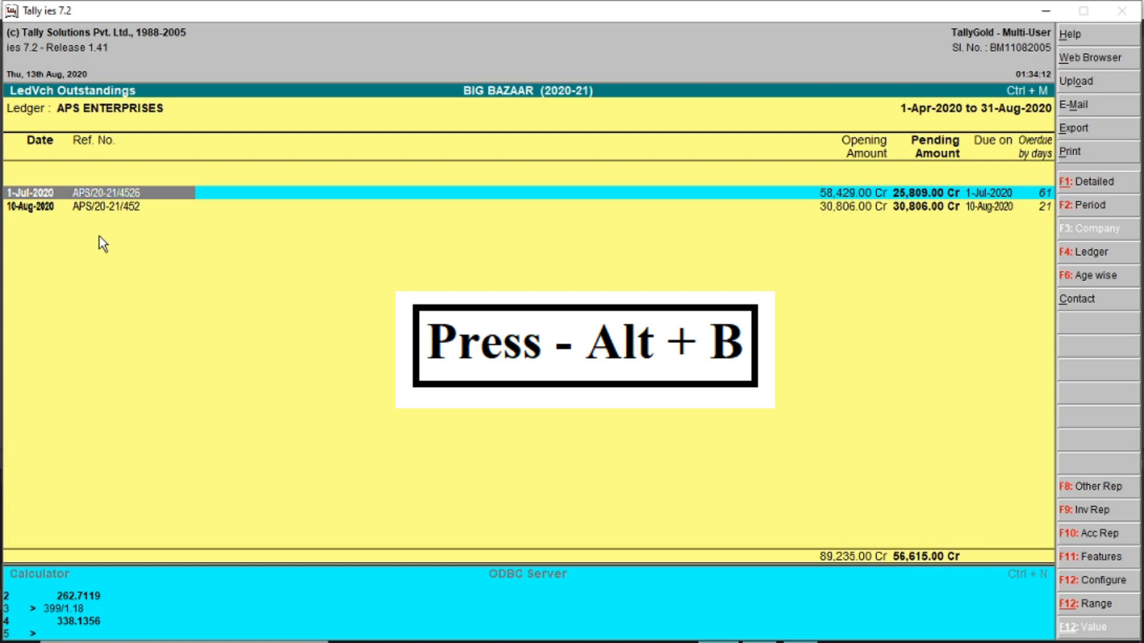
Expand bill APS/20-21/4526 in the outstandings and examine its purchase and payment entries one by one
key("Return")
key("Down")
key("Down")
key("Down")
key("Down")
key("Down")
key("Up")
key("Up")
key("Up")
key("Up")
key("Up")
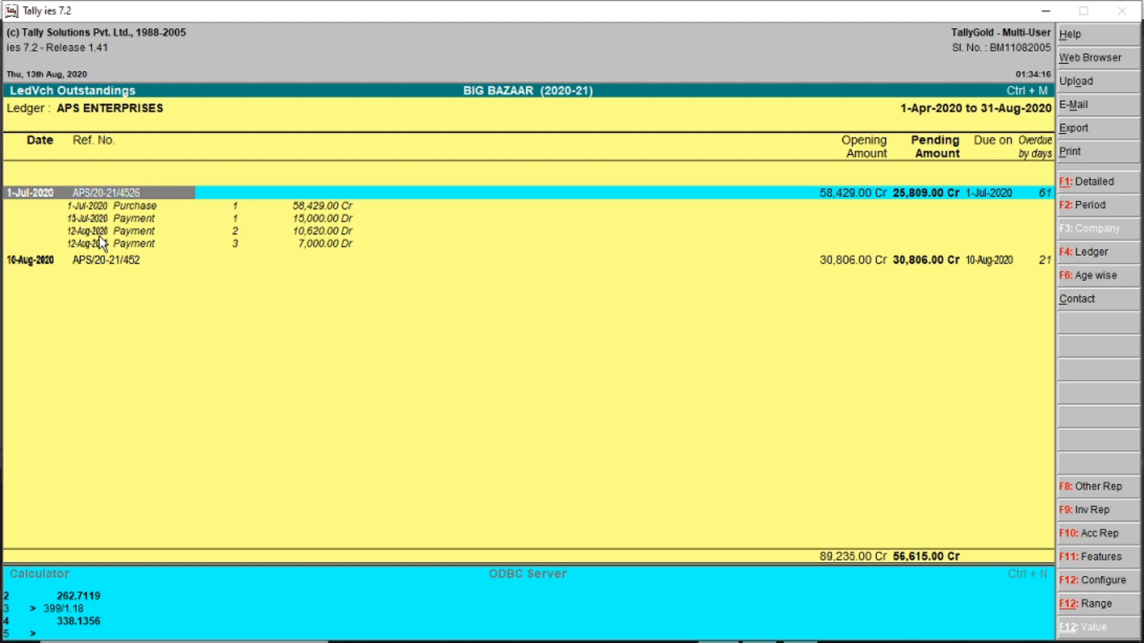
key("shift+Return")
key("Down")
key("Down")
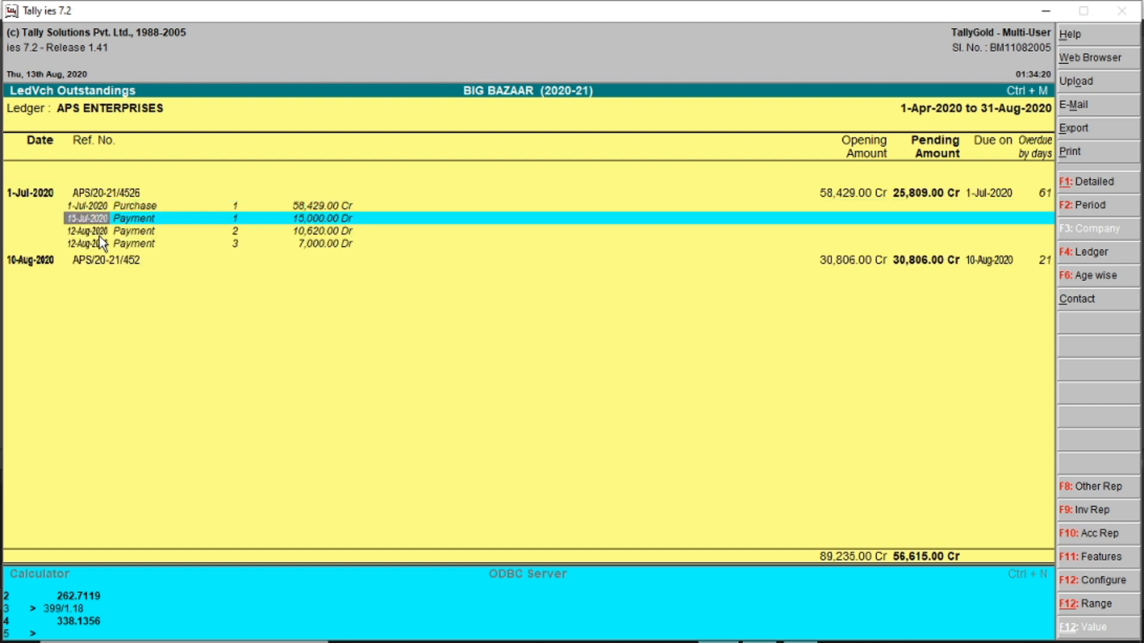
key("Down")
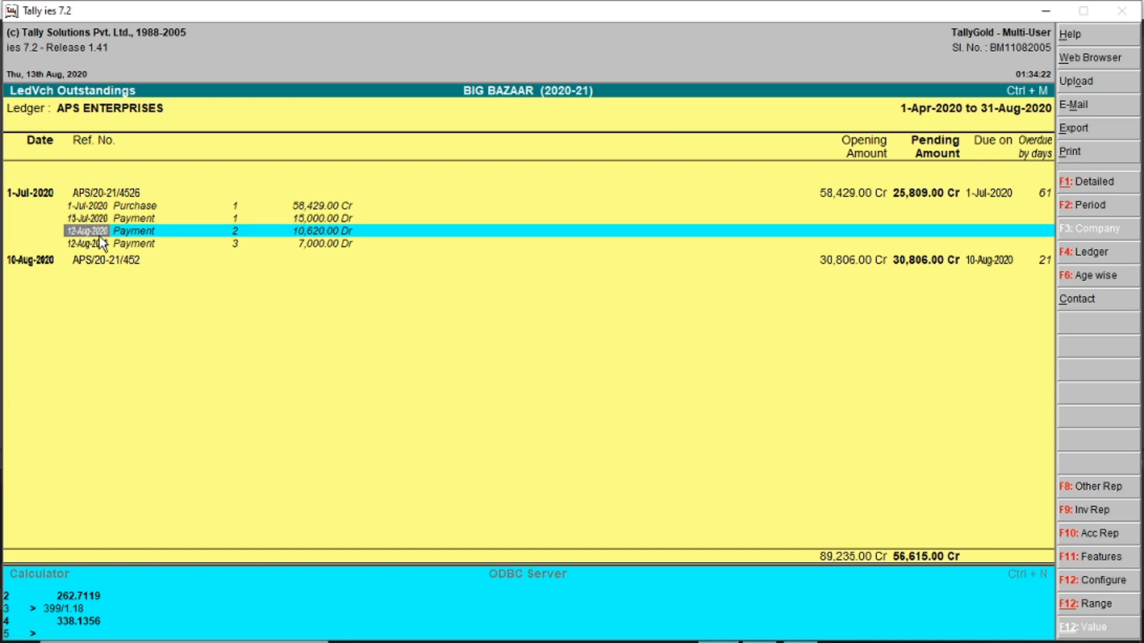
key("Down")
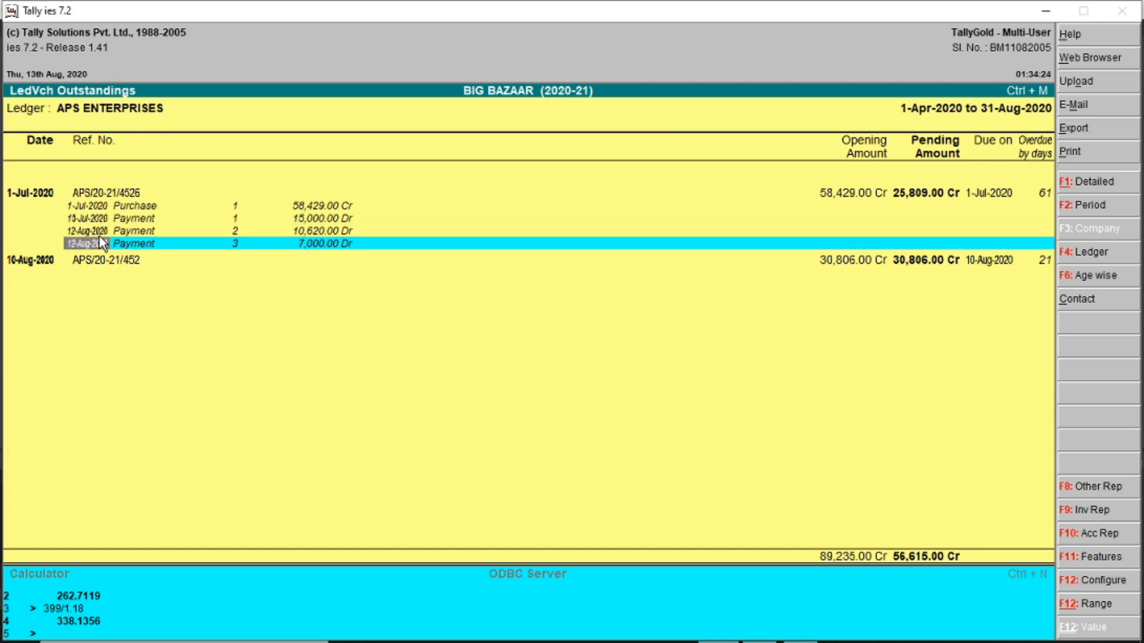
Expand bill APS/20-21/452 and inspect its purchase voucher, then return to the outstandings
key("Down")
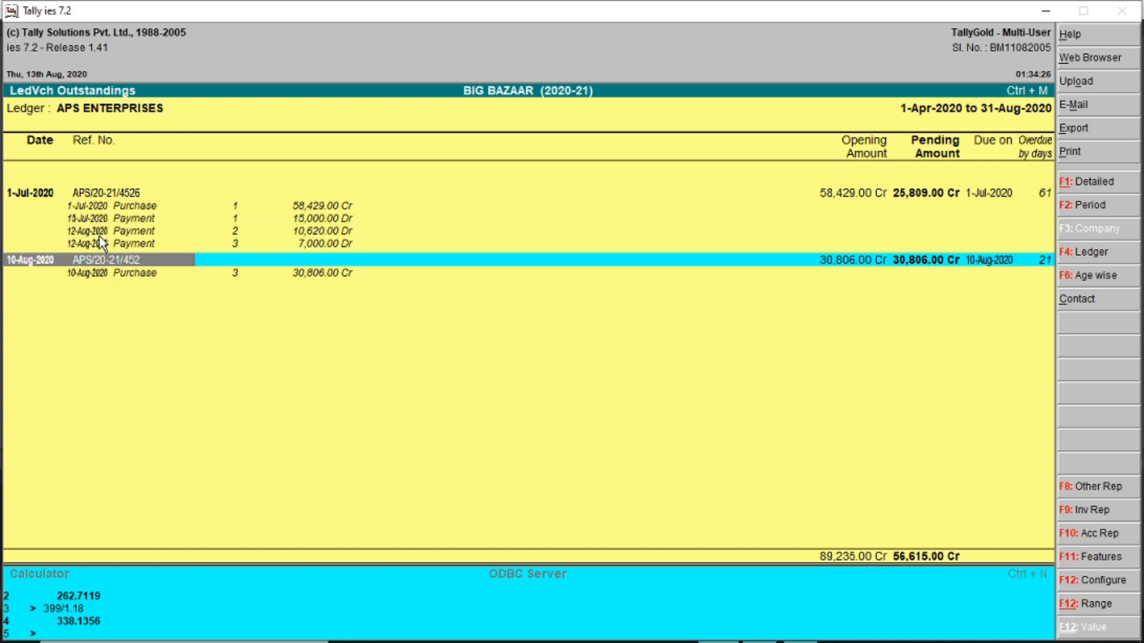
key("Down")
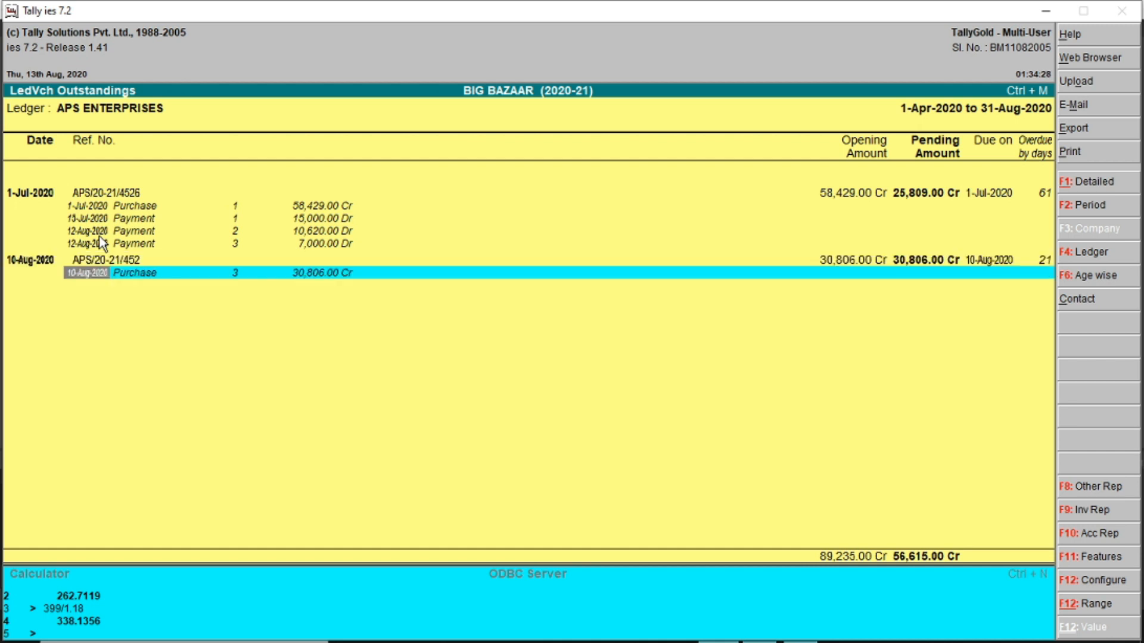
key("Return")
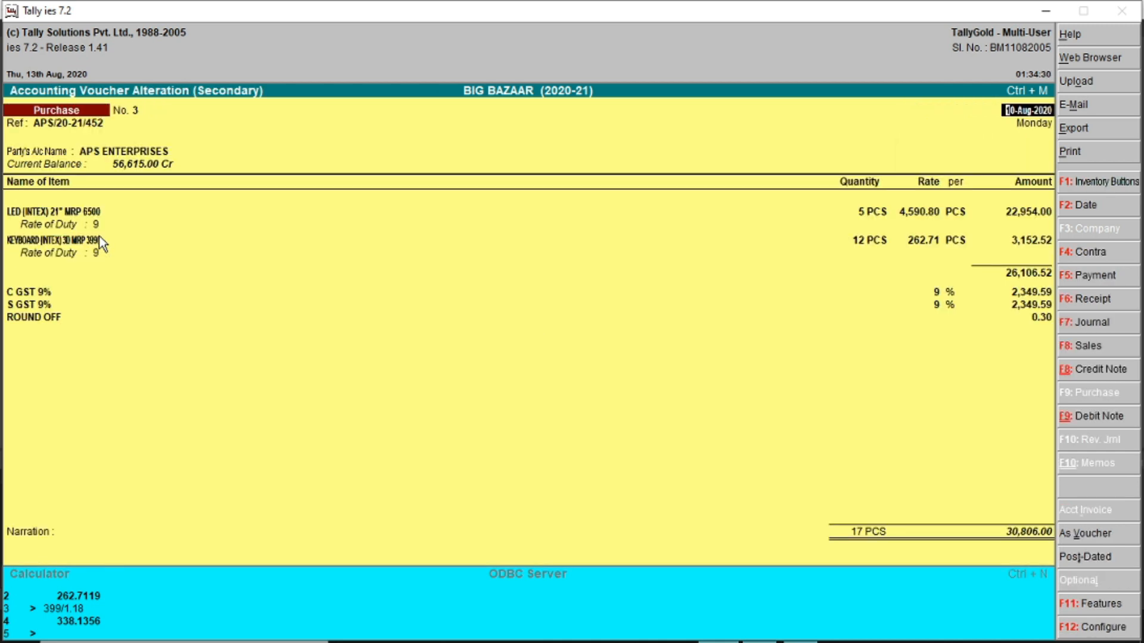
key("Escape")
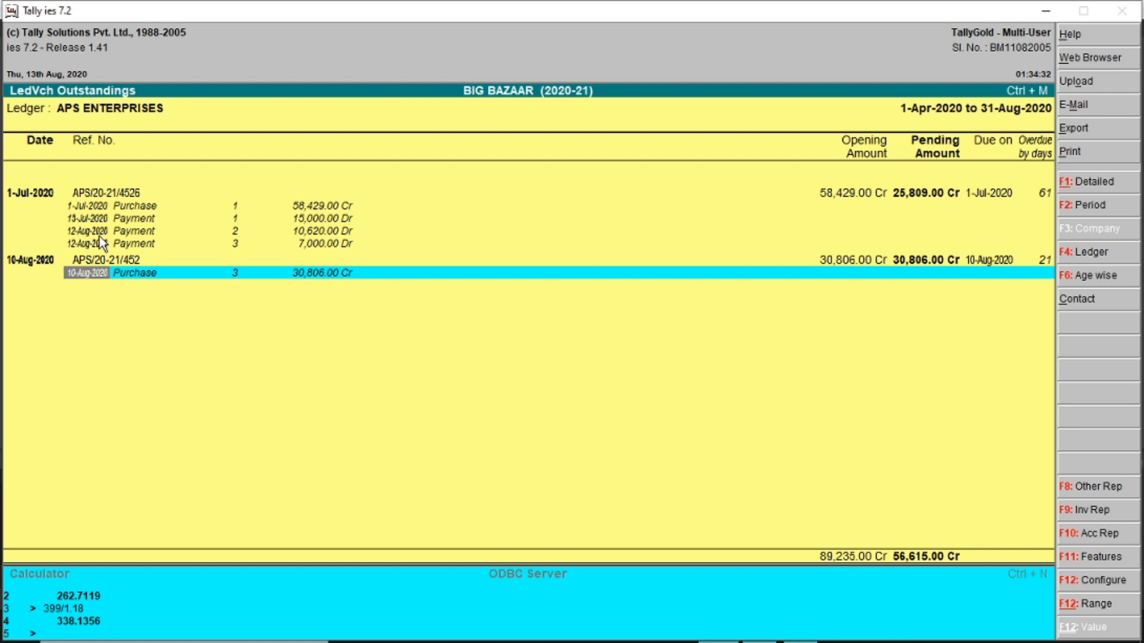
Leave the APS ENTERPRISES outstandings and all parent reports, back to the Gateway of Tally
key("Escape")
key("Escape")
key("Escape")
key("Escape")
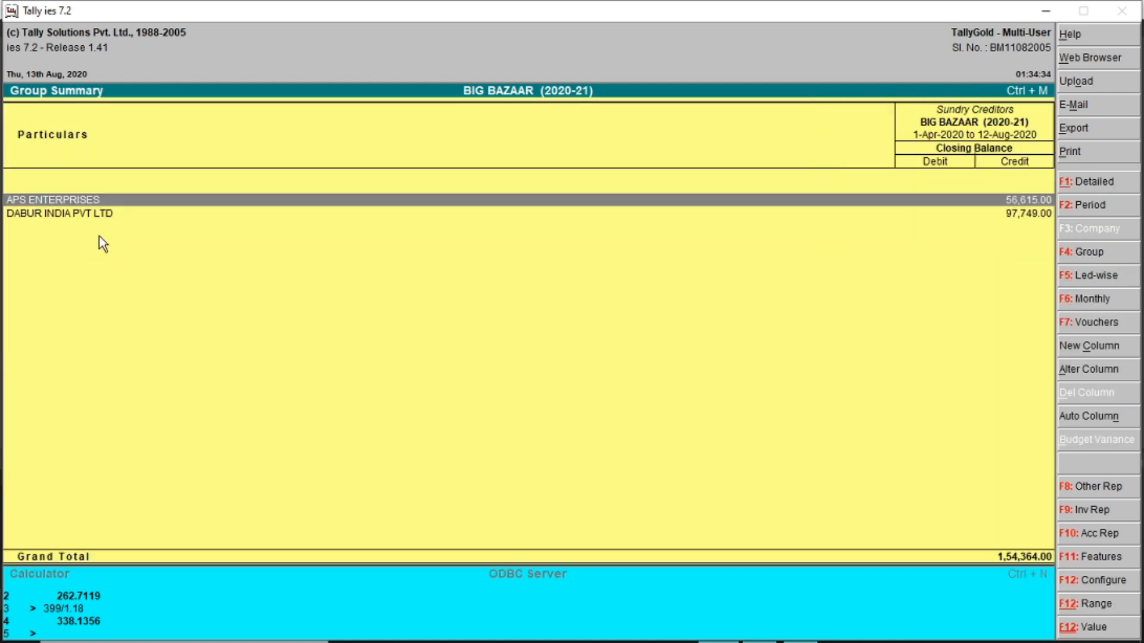
key("Escape")
key("Escape")
key("Escape")
key("Escape")
key("Escape")
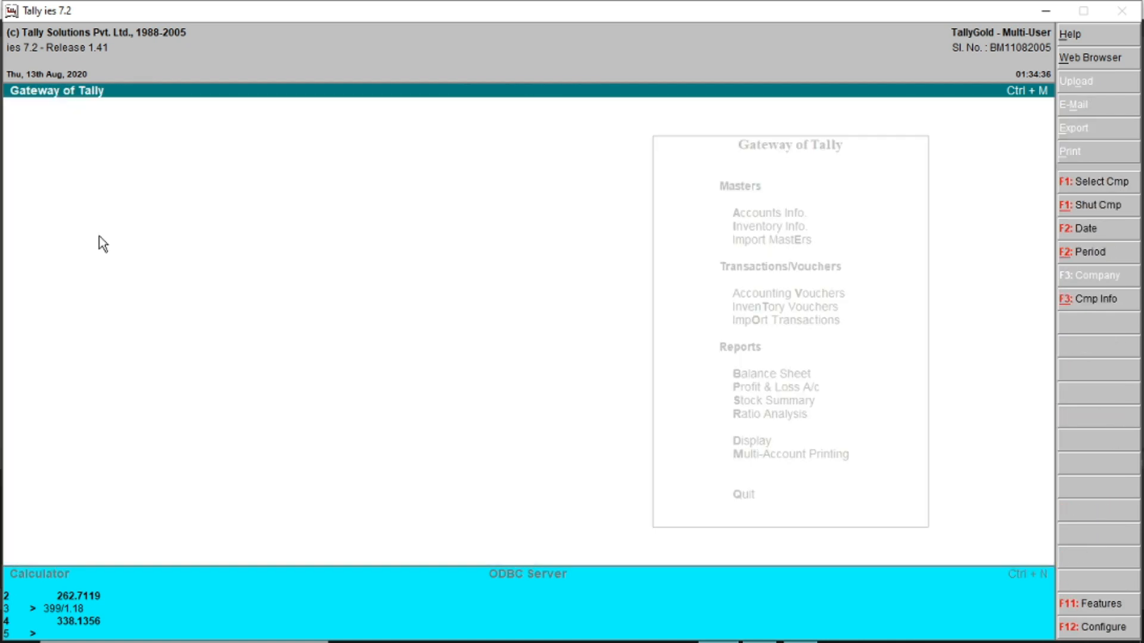